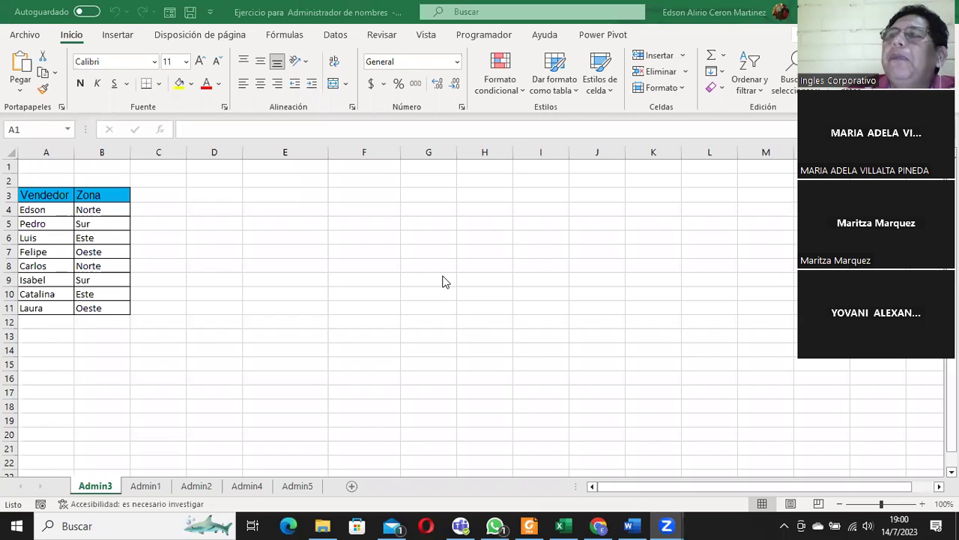
# - Practise multiple selections: F2:F11 plus H6:K6 and J2:J13, then F2:F12 alone
pyautogui.hotkey('alt', 'Tab')
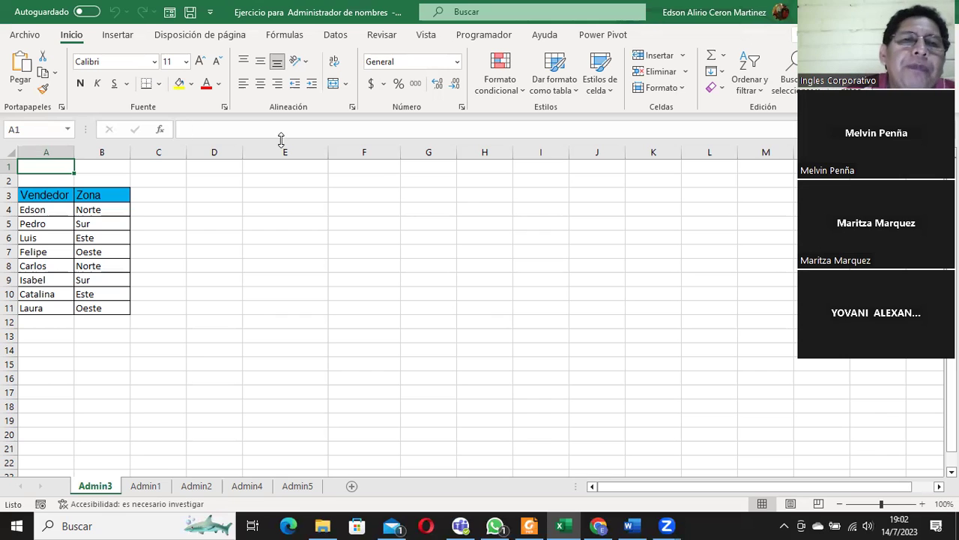
pyautogui.moveTo(372, 179); pyautogui.dragTo(372, 325)
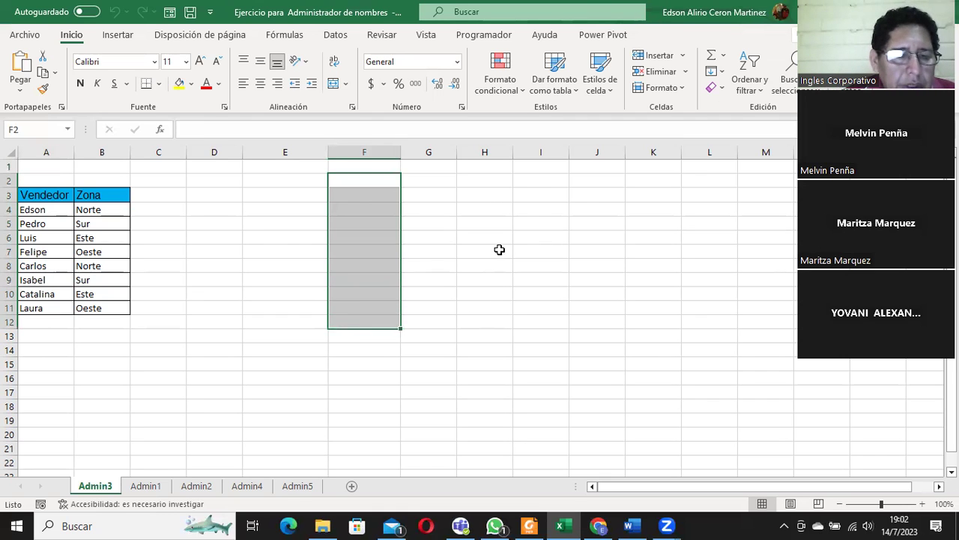
pyautogui.moveTo(475, 237); pyautogui.dragTo(633, 238)
pyautogui.moveTo(585, 189)
pyautogui.mouseDown()
pyautogui.moveTo(592, 323)
pyautogui.moveTo(606, 328)
pyautogui.mouseUp()
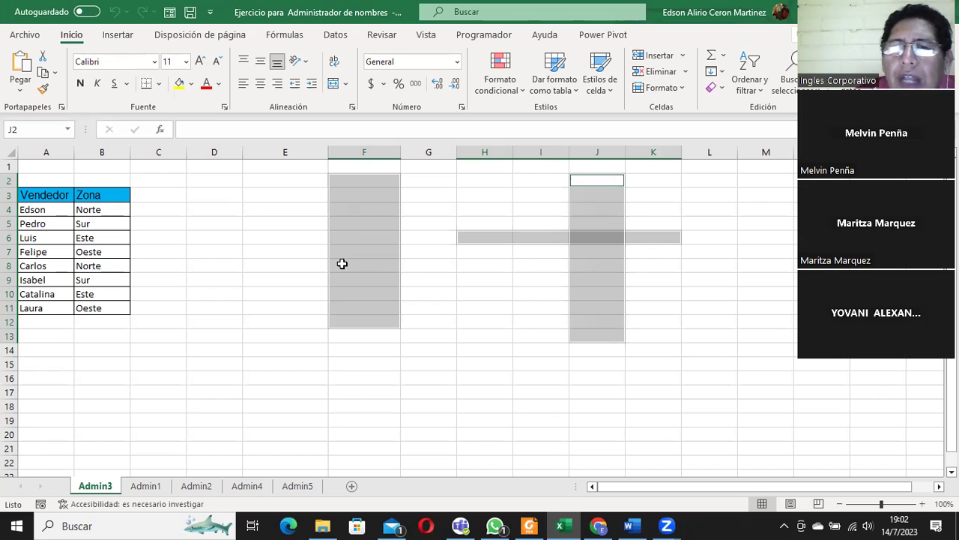
pyautogui.click(487, 308)
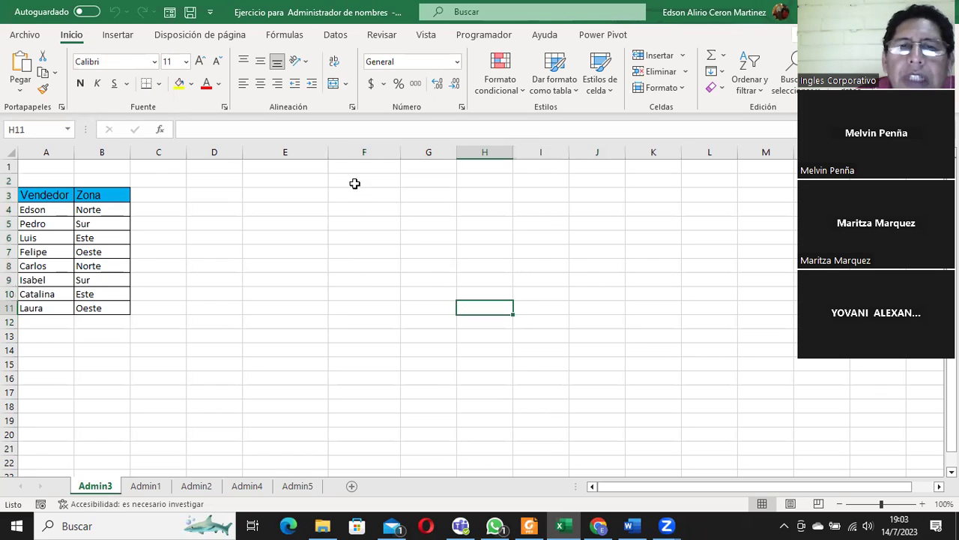
pyautogui.moveTo(355, 183); pyautogui.dragTo(370, 320)
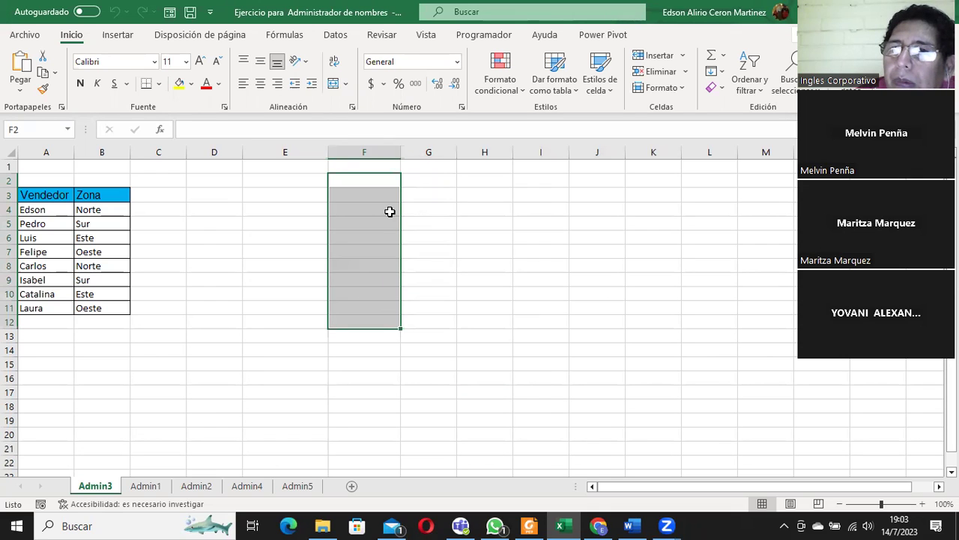
pyautogui.click(437, 182)
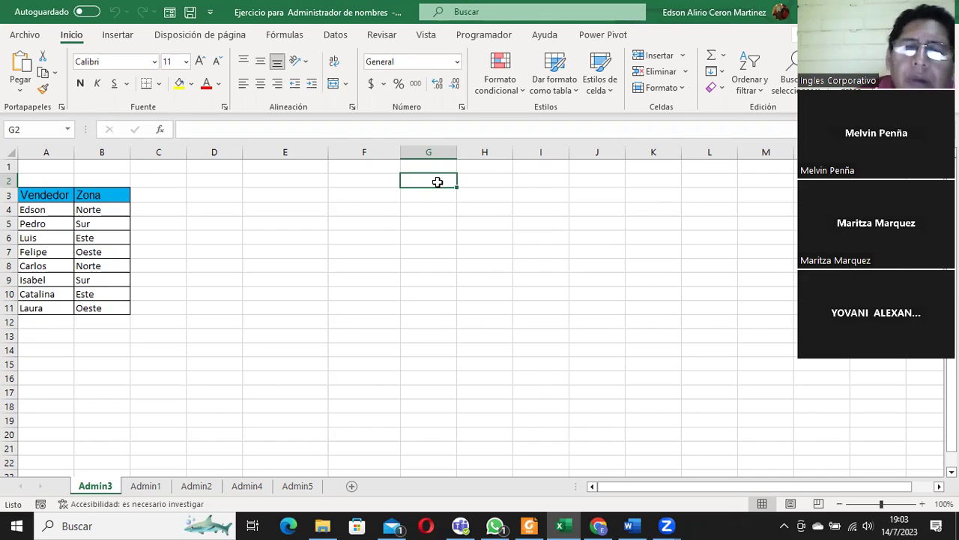
# - Practise selecting F2:F17, G4:K5 and G2:I15, ending with F2 active
pyautogui.moveTo(375, 181); pyautogui.dragTo(372, 387)
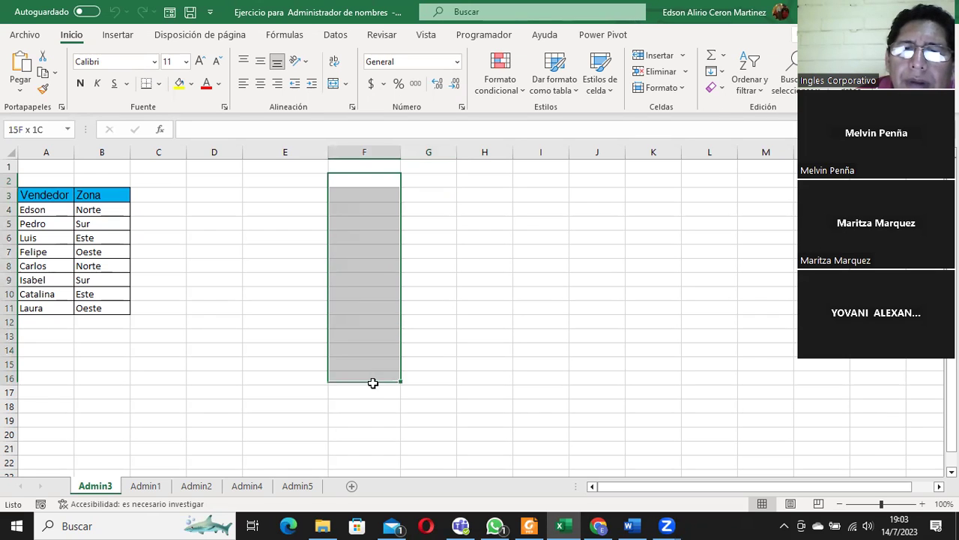
pyautogui.moveTo(450, 223); pyautogui.dragTo(668, 213)
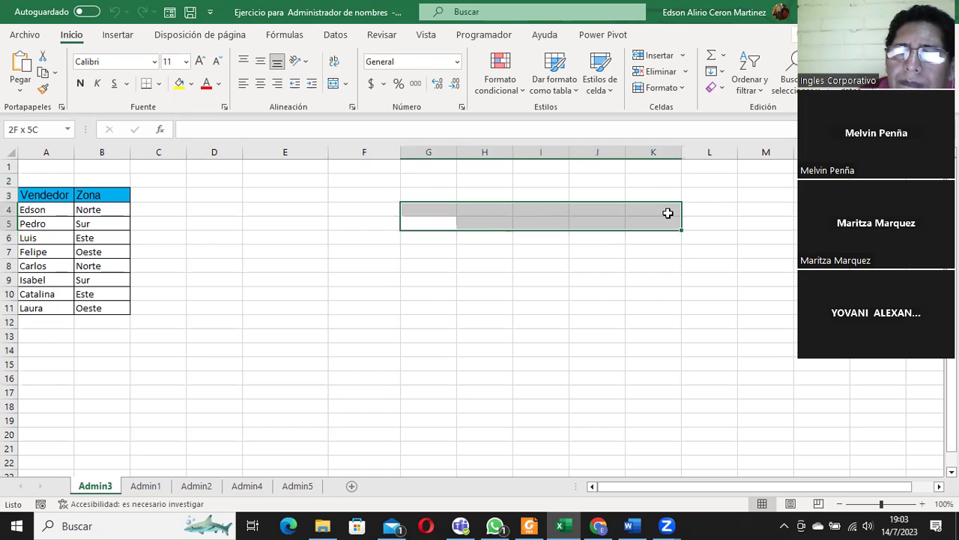
pyautogui.moveTo(668, 213); pyautogui.dragTo(668, 210)
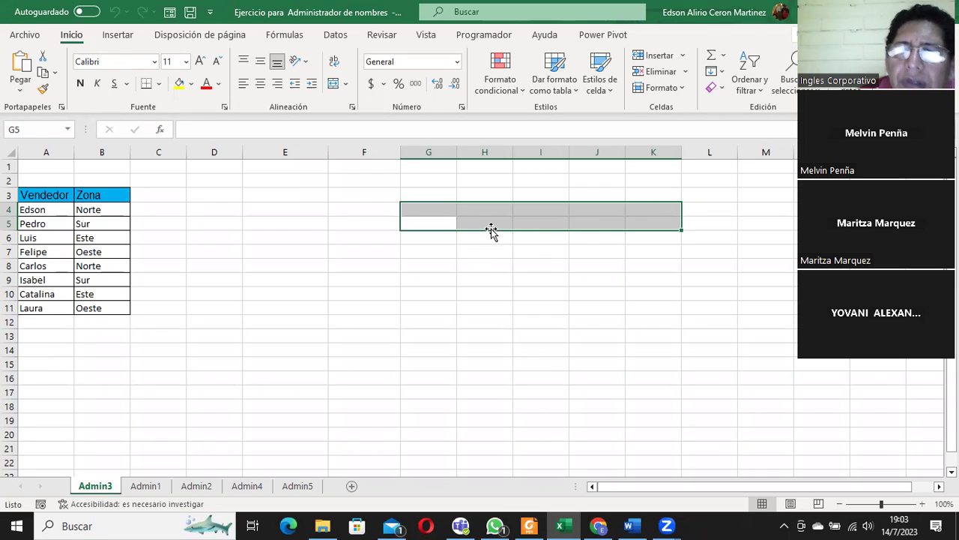
pyautogui.moveTo(428, 181)
pyautogui.mouseDown()
pyautogui.moveTo(443, 254)
pyautogui.moveTo(542, 358)
pyautogui.mouseUp()
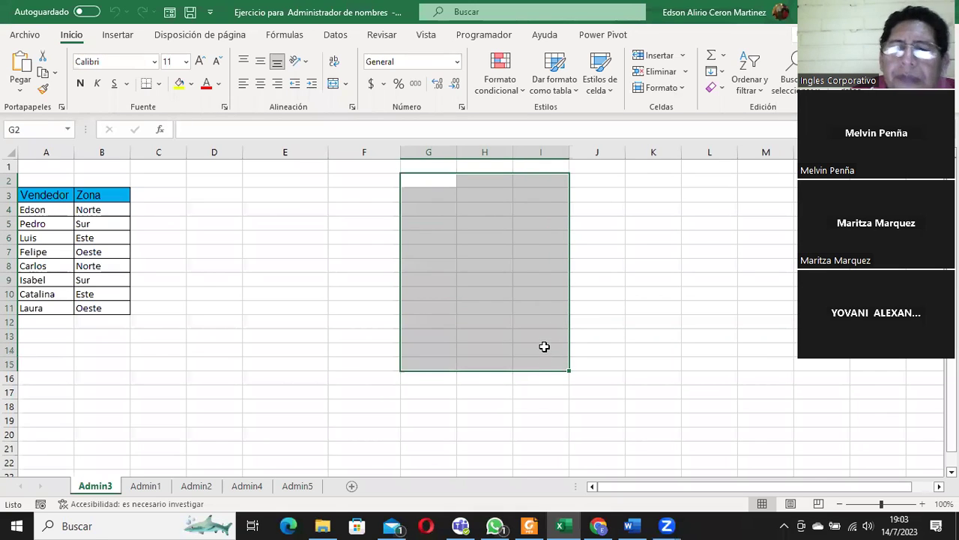
pyautogui.click(358, 181)
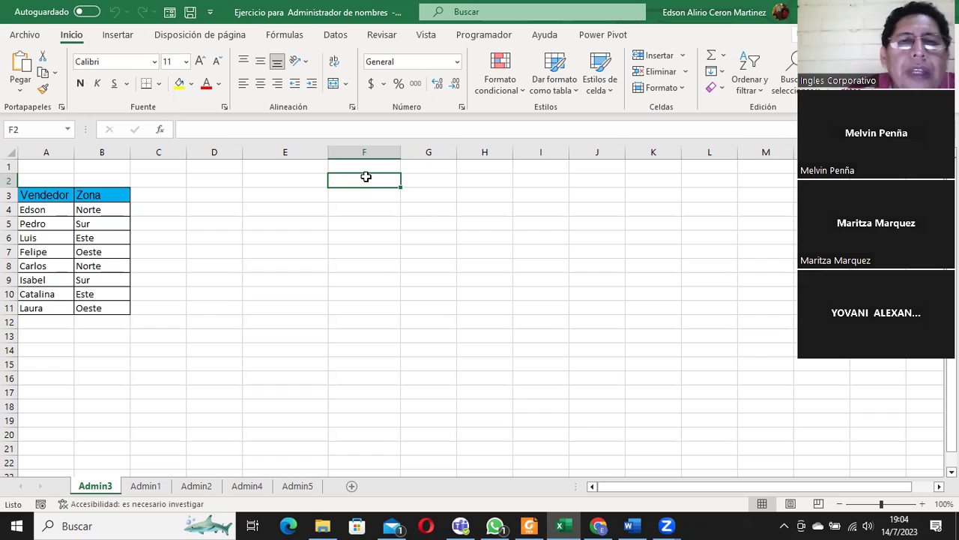
# - Select F2:F12 and try naming it Rango1 in the Name Box, then abandon it
pyautogui.moveTo(366, 177); pyautogui.dragTo(377, 324)
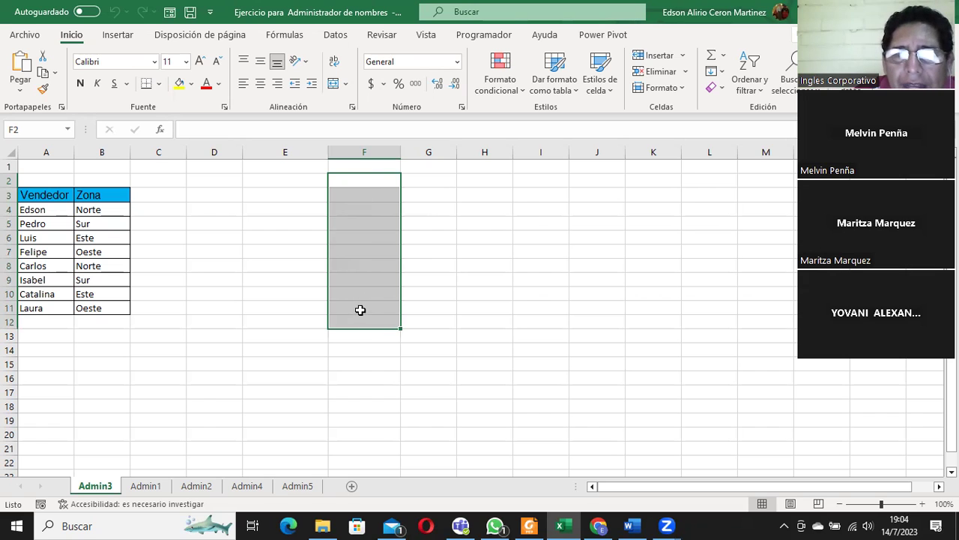
pyautogui.click(29, 127)
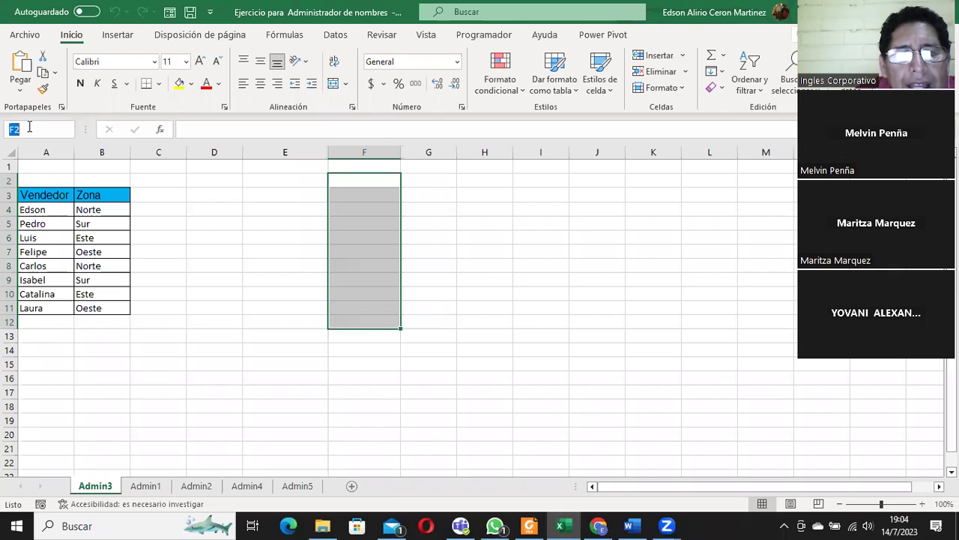
pyautogui.press('Escape')
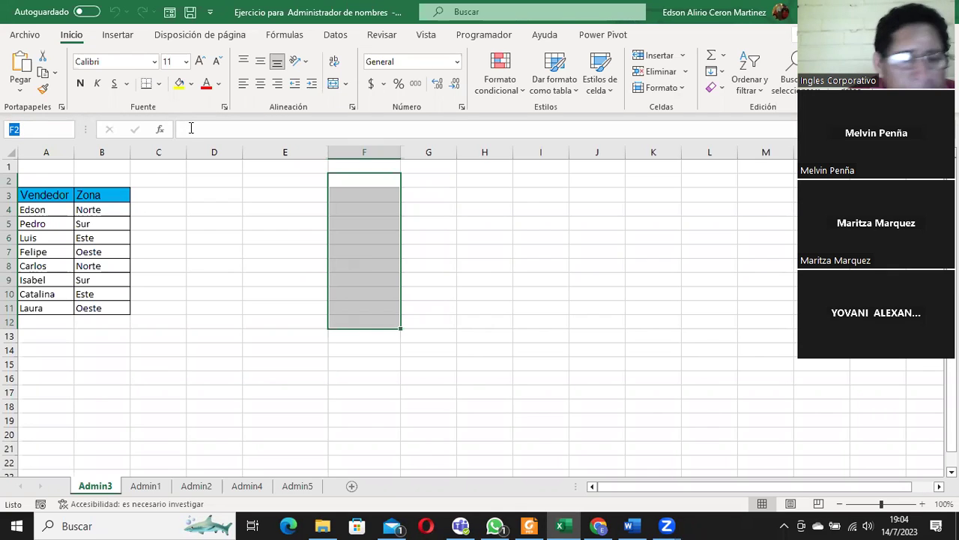
pyautogui.write('Rango1')
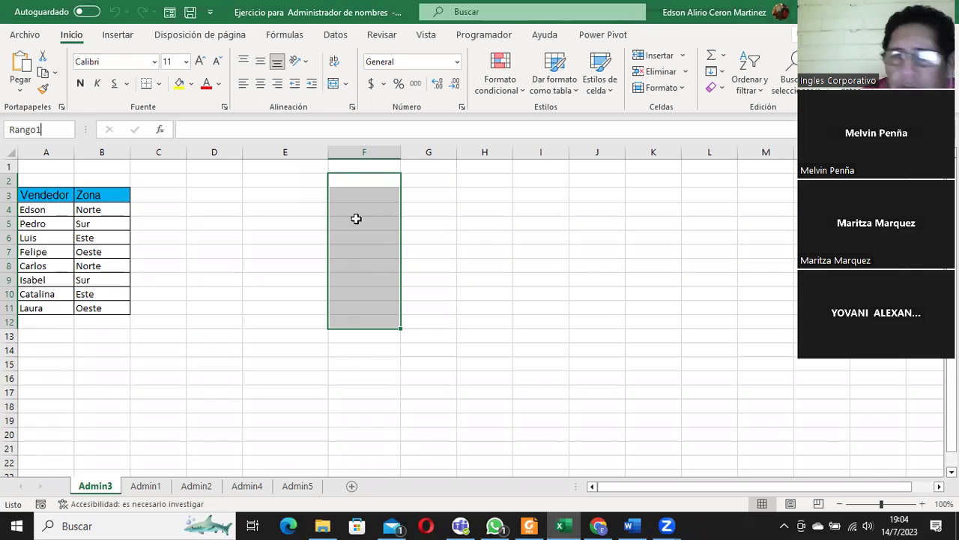
pyautogui.click(49, 128)
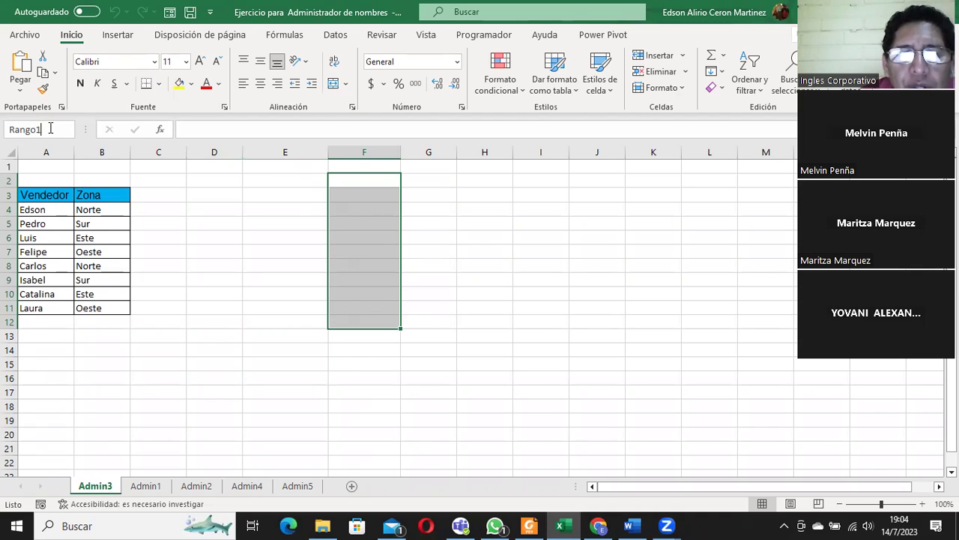
pyautogui.click(194, 252)
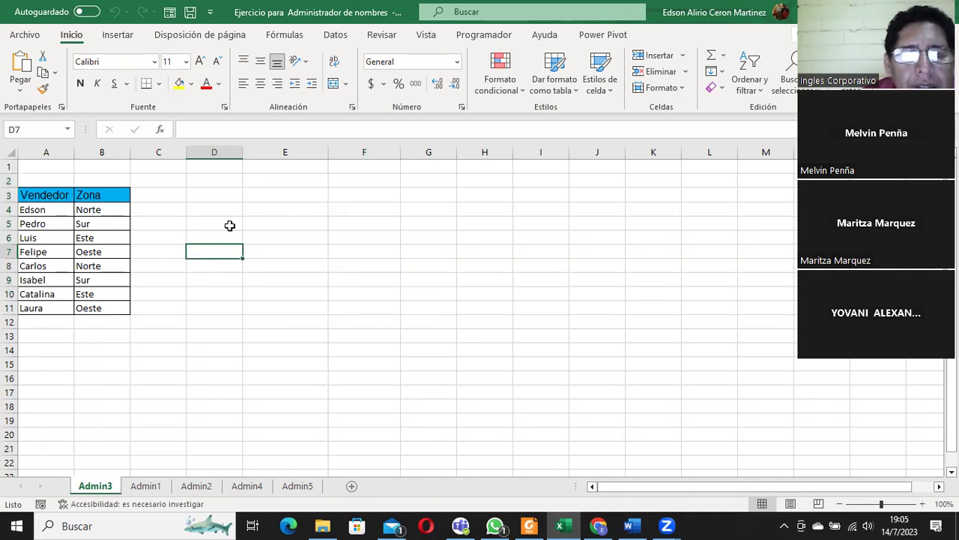
pyautogui.moveTo(367, 190)
pyautogui.mouseDown()
pyautogui.moveTo(377, 284)
pyautogui.moveTo(367, 322)
pyautogui.mouseUp()
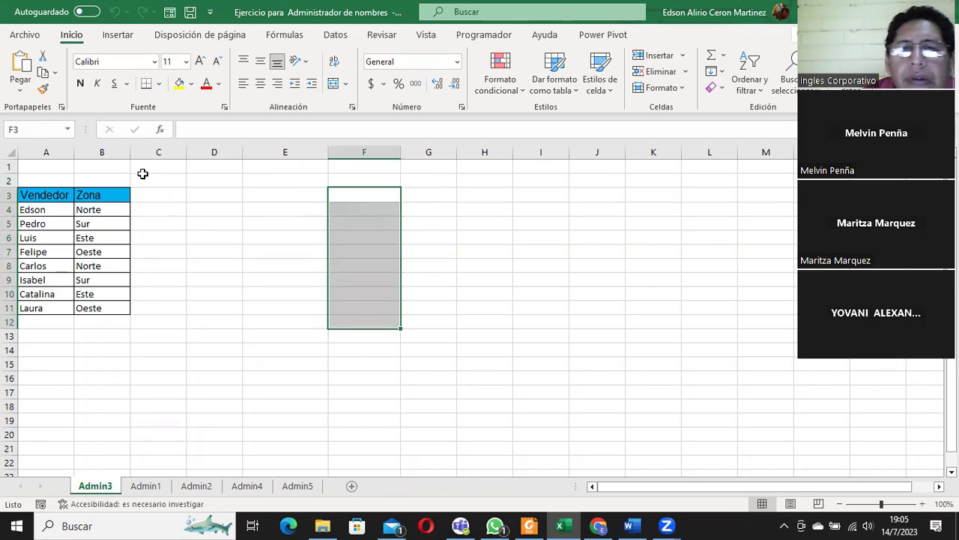
pyautogui.click(346, 178)
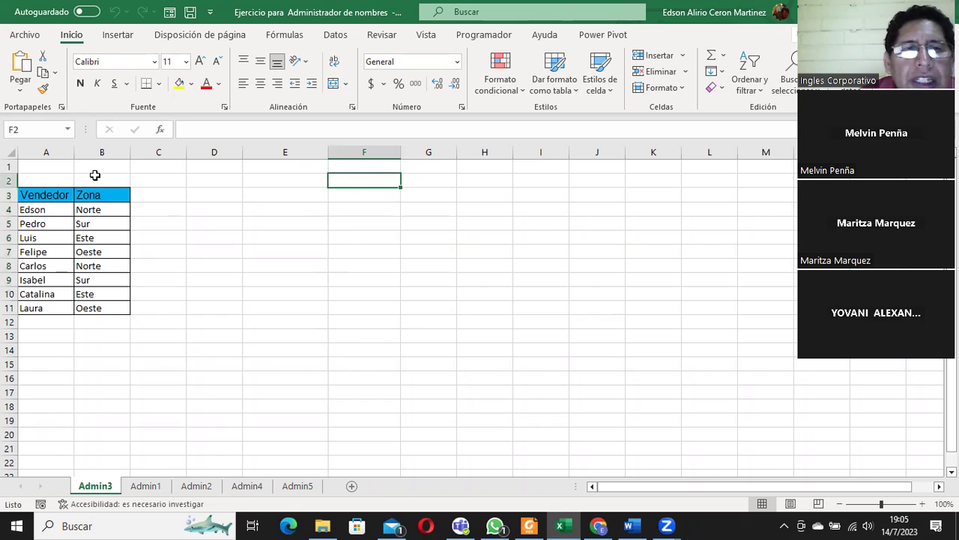
# - Write '1 Los rangos de celdas empiezan con una Letra' in G2
pyautogui.click(438, 183)
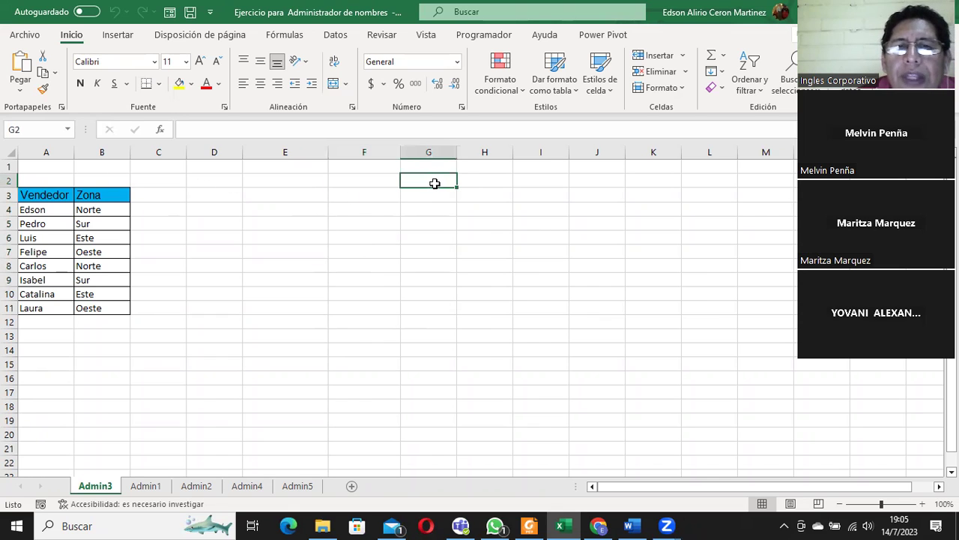
pyautogui.write('1 Los rangos de celdad')
pyautogui.press('BackSpace')
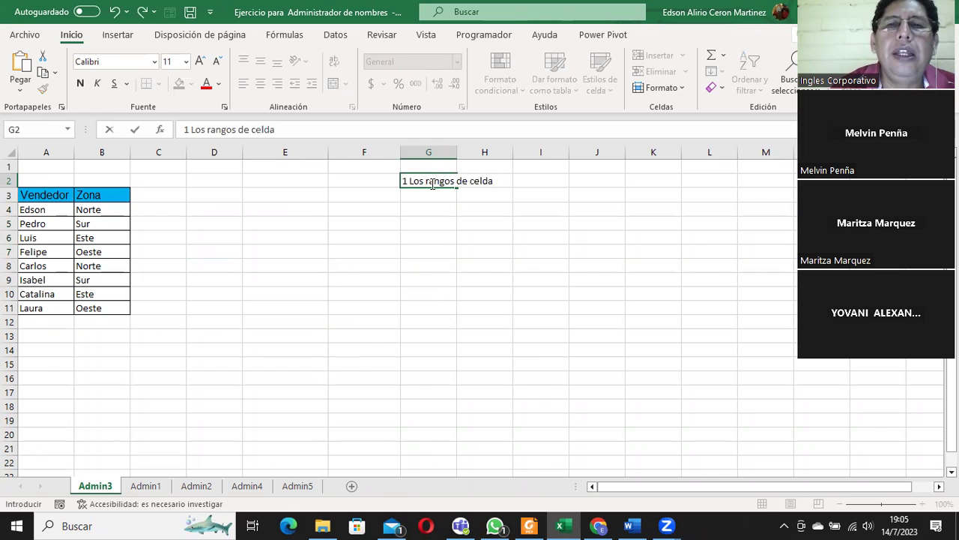
pyautogui.write('epiesa')
pyautogui.press('BackSpace')
pyautogui.press('BackSpace')
pyautogui.press('BackSpace')
pyautogui.press('BackSpace')
pyautogui.press('BackSpace')
pyautogui.write('mpe')
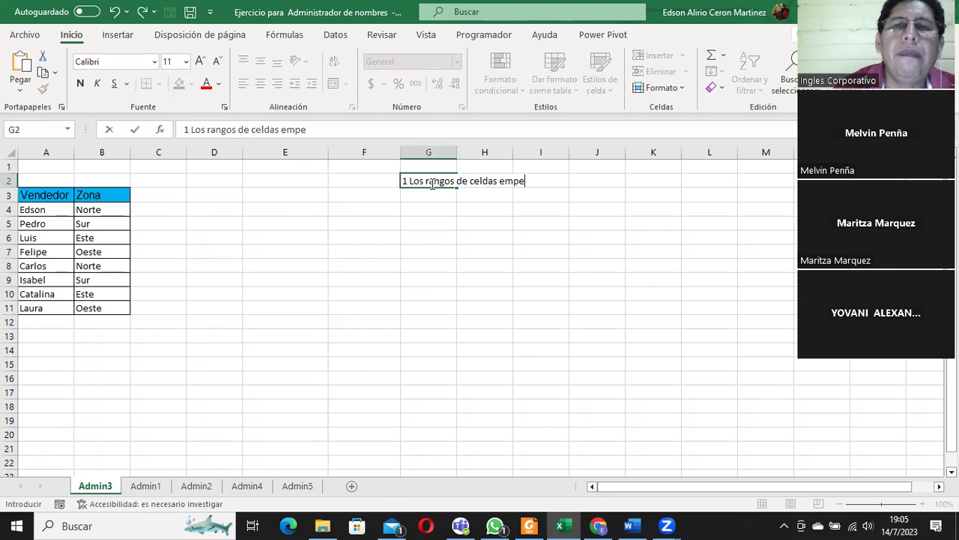
pyautogui.press('BackSpace')
pyautogui.write('iexa')
pyautogui.press('BackSpace')
pyautogui.press('BackSpace')
pyautogui.write('zan con un ')
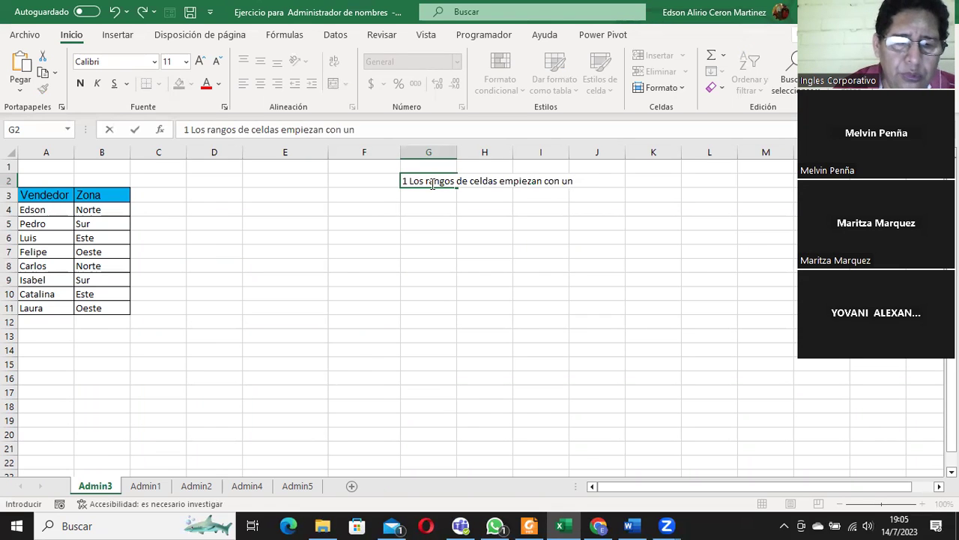
pyautogui.write('a Letra')
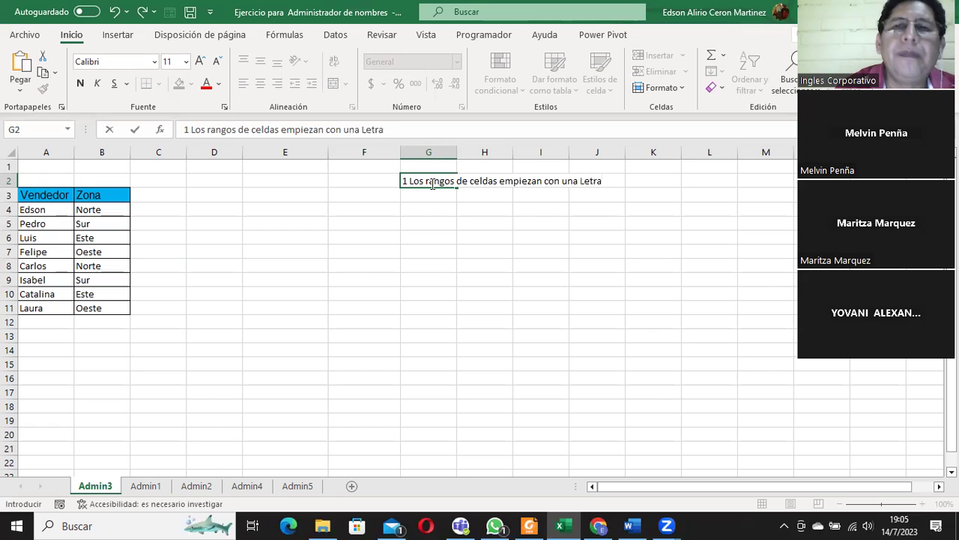
pyautogui.press('Return')
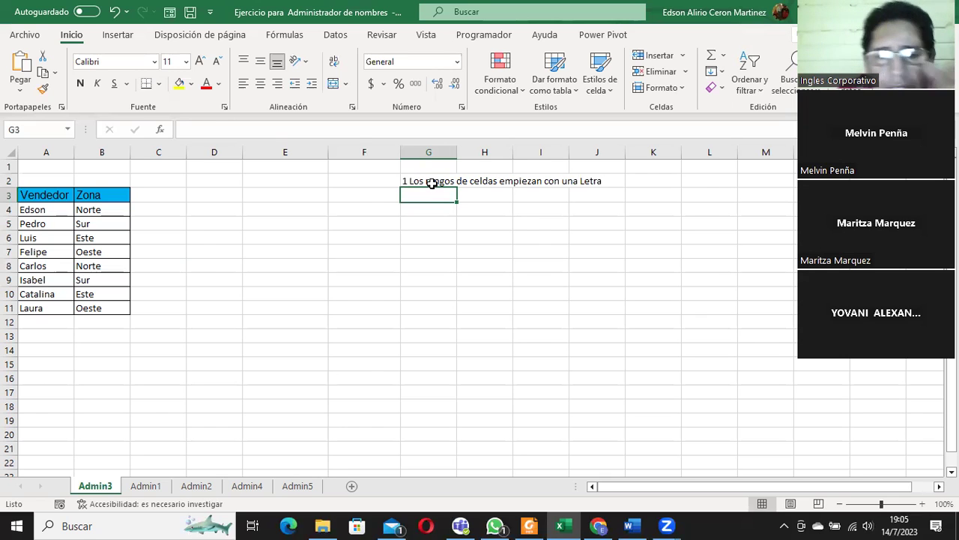
# - Write 'NI hay espacios en Blanco' in G3
pyautogui.write('NI hay espaico')
pyautogui.press('BackSpace')
pyautogui.press('BackSpace')
pyautogui.press('BackSpace')
pyautogui.write('cios en Blanco')
pyautogui.press('Return')
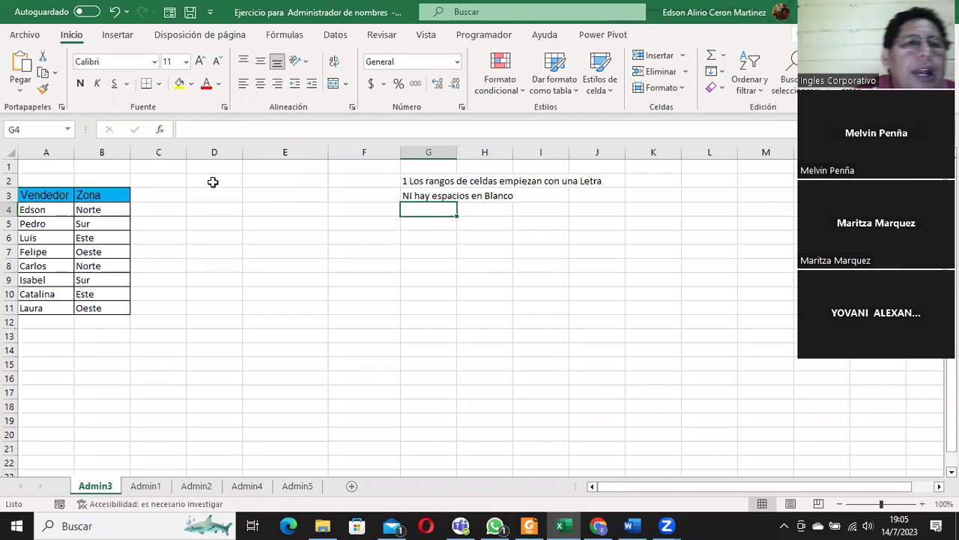
# - Try naming the cell 'MI celda' and dismiss the resulting invalid-reference warning
pyautogui.click(37, 130)
pyautogui.write('MI ce')
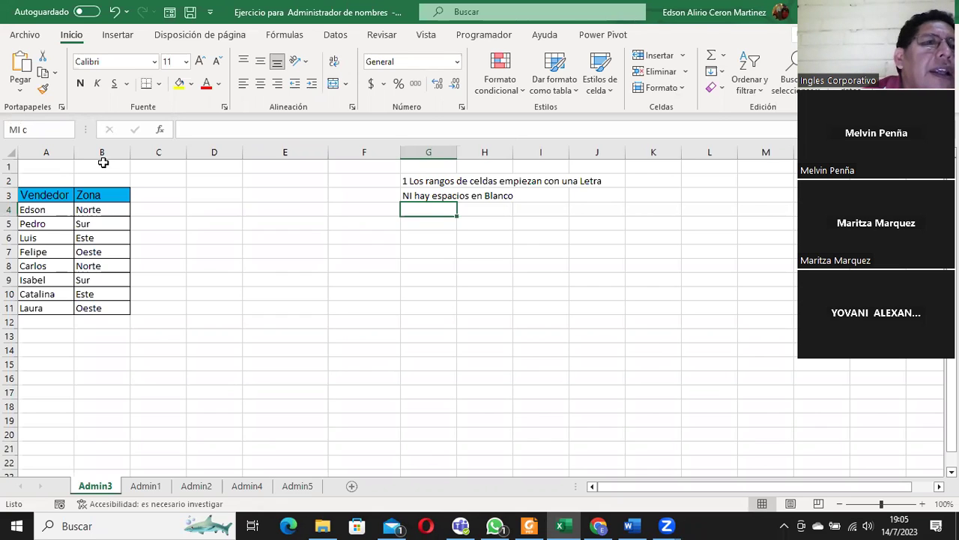
pyautogui.write('lda')
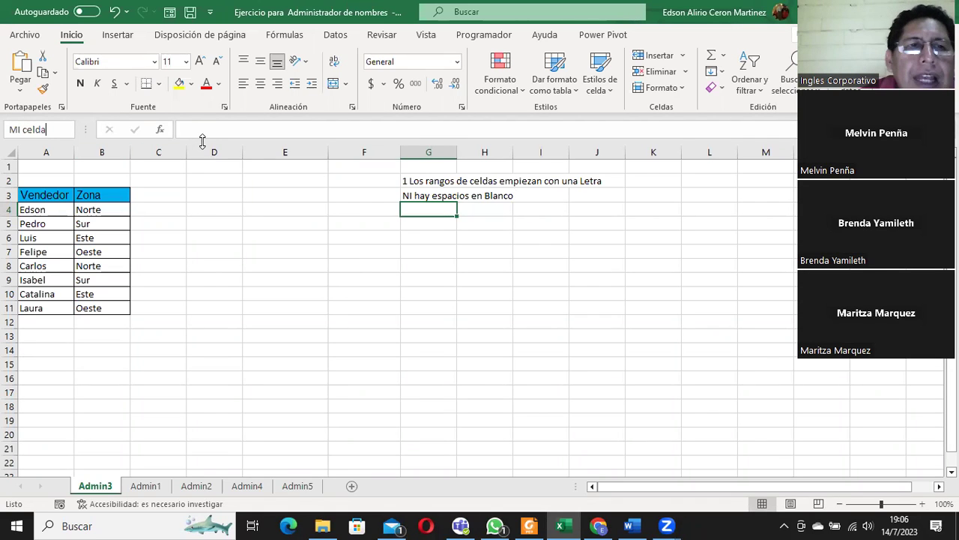
pyautogui.press('Return')
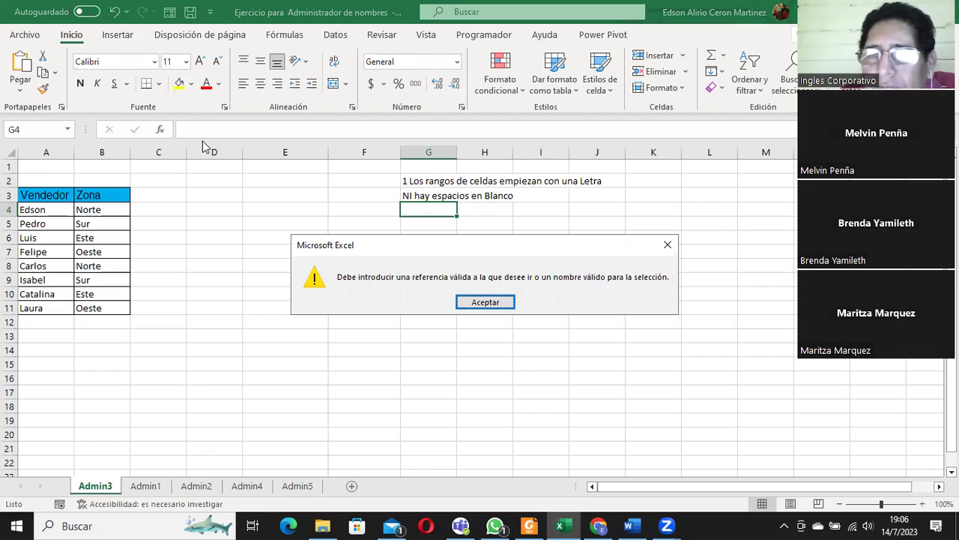
pyautogui.click(487, 300)
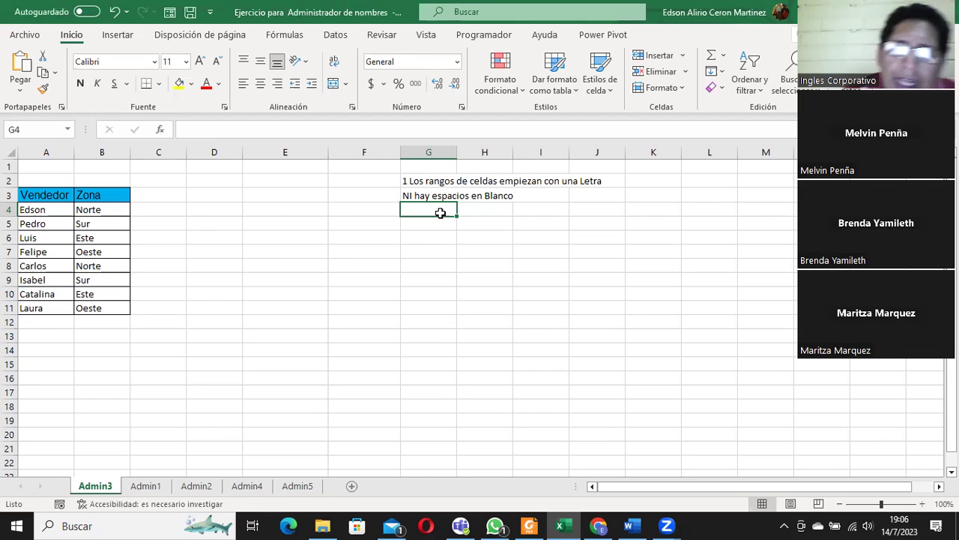
# - Enter the example name MI_celda in G4
pyautogui.write('MI')
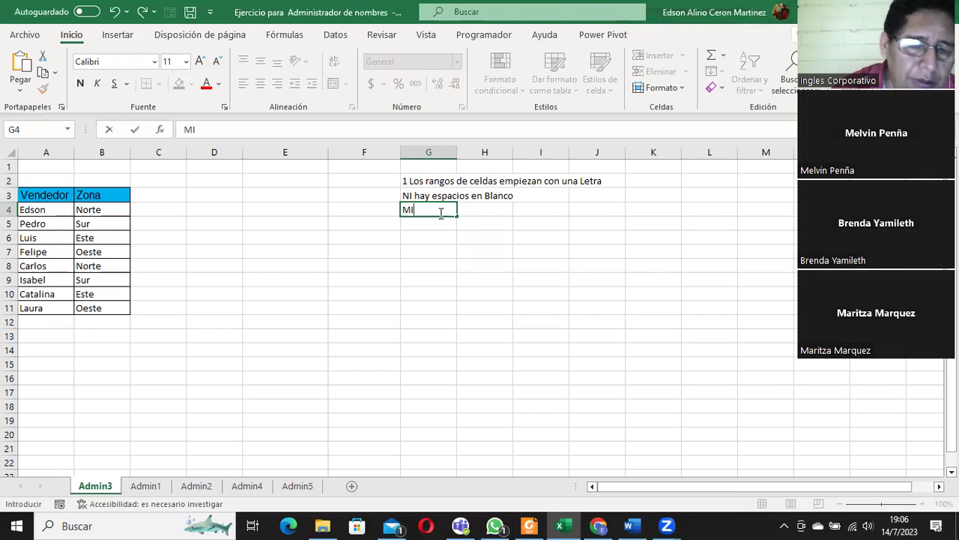
pyautogui.write('_celda')
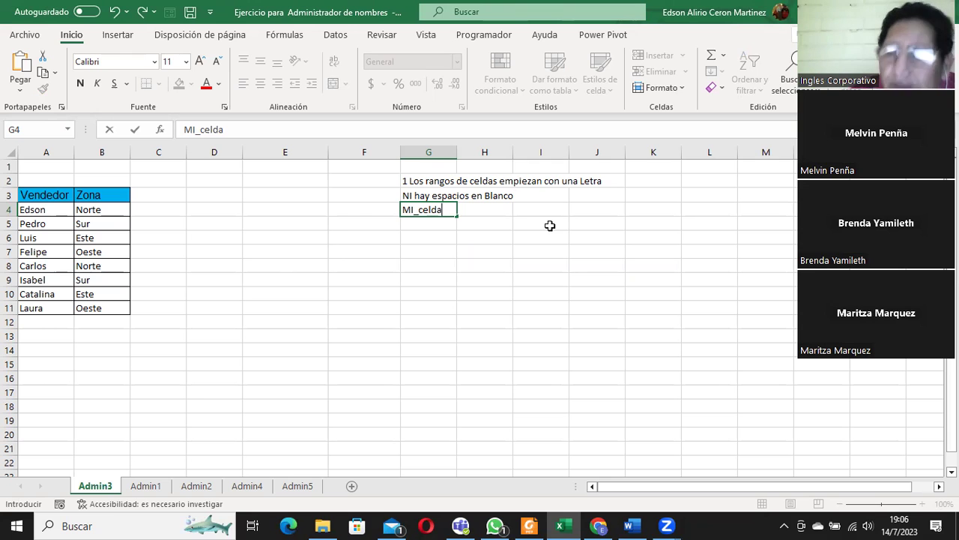
pyautogui.press('Return')
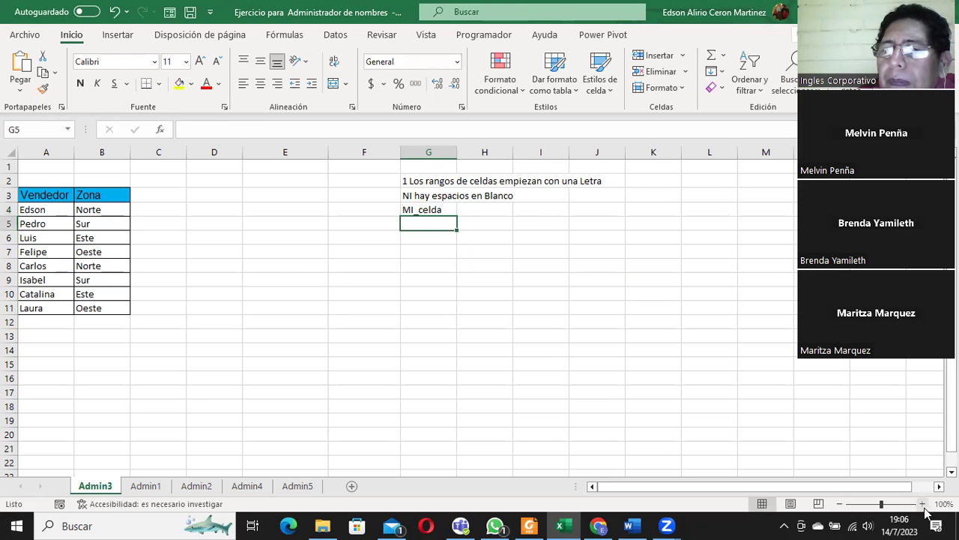
# - Zoom the sheet to 160% and re-commit MI_celda in G4 unchanged
pyautogui.click(922, 504)
pyautogui.click(922, 505)
pyautogui.click(923, 504)
pyautogui.click(923, 505)
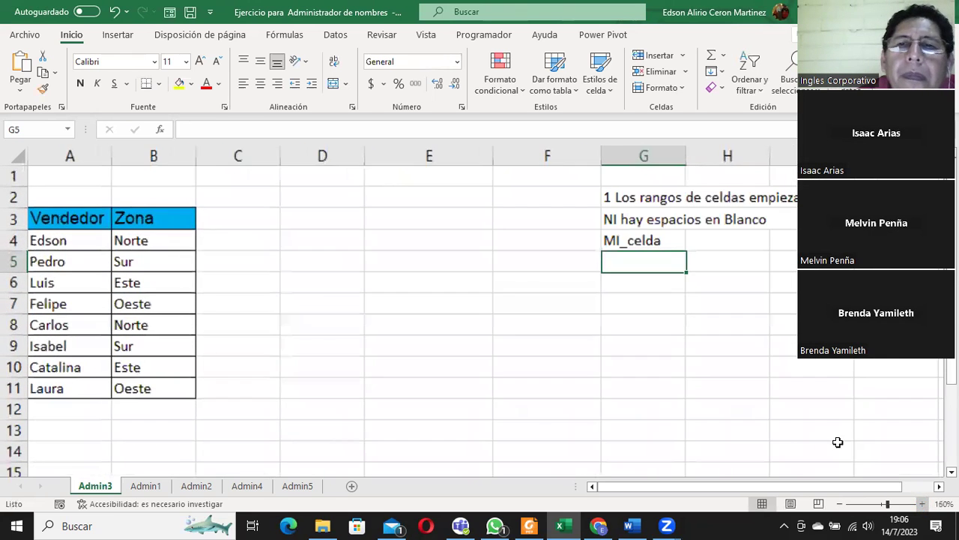
pyautogui.click(923, 504)
pyautogui.click(683, 238)
pyautogui.doubleClick(678, 247)
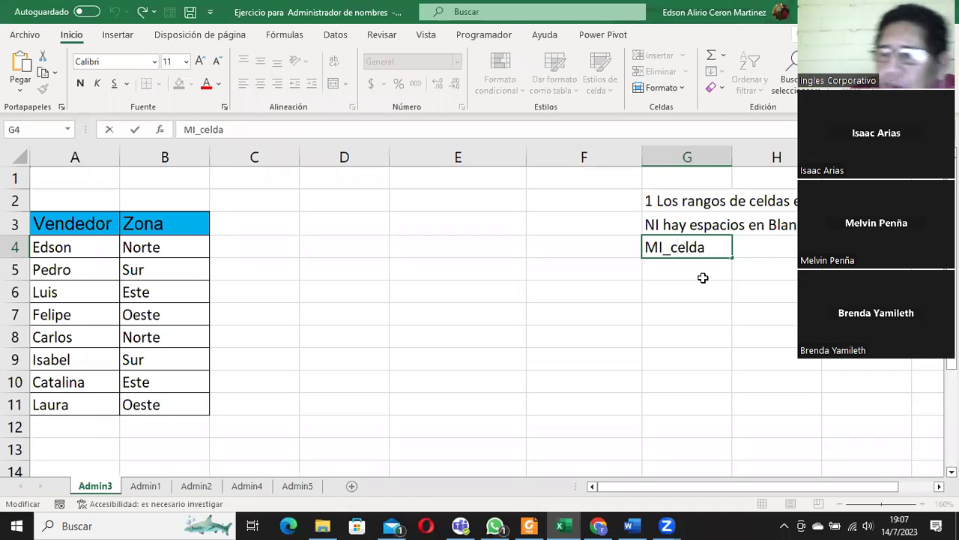
pyautogui.press('Return')
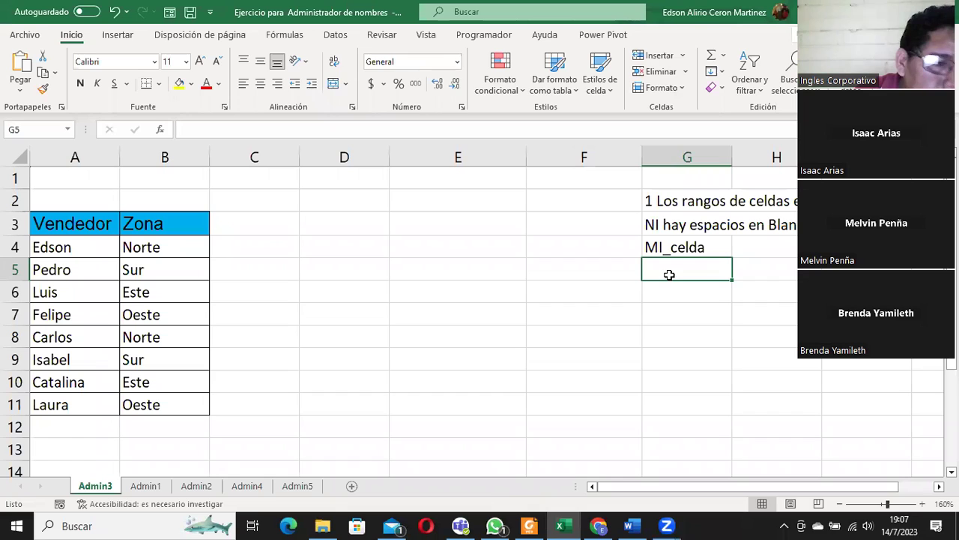
# - Type #micelda into G5, correcting a typo
pyautogui.write('#mjic')
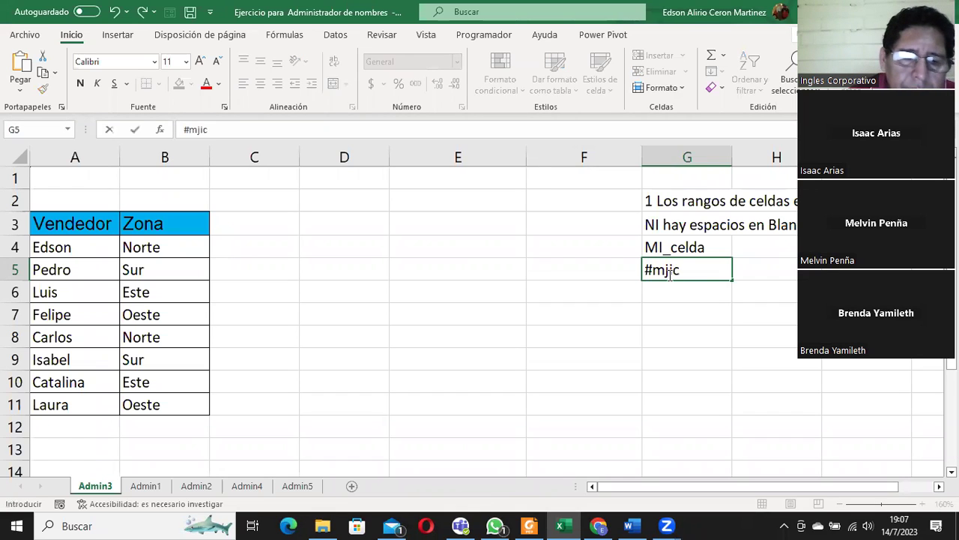
pyautogui.press('BackSpace')
pyautogui.press('BackSpace')
pyautogui.press('BackSpace')
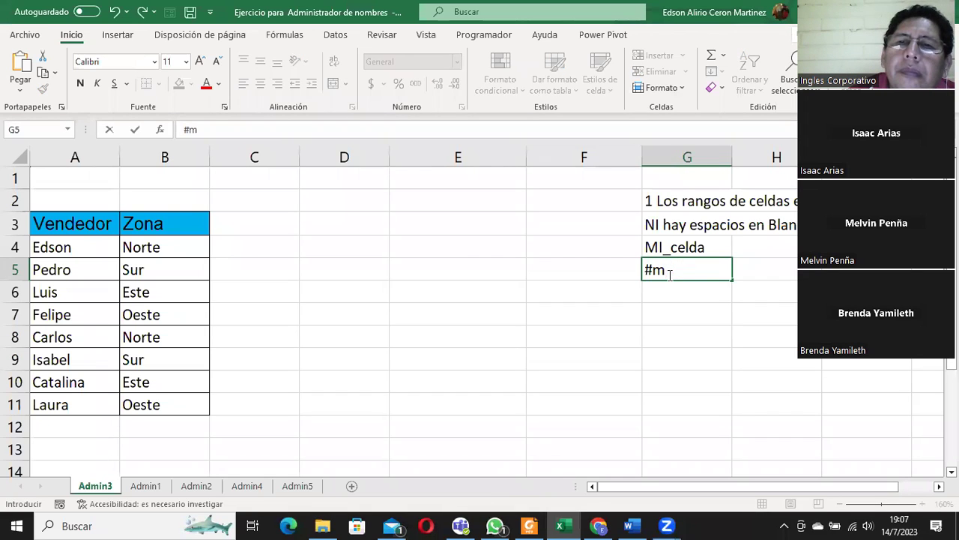
pyautogui.write('icelda')
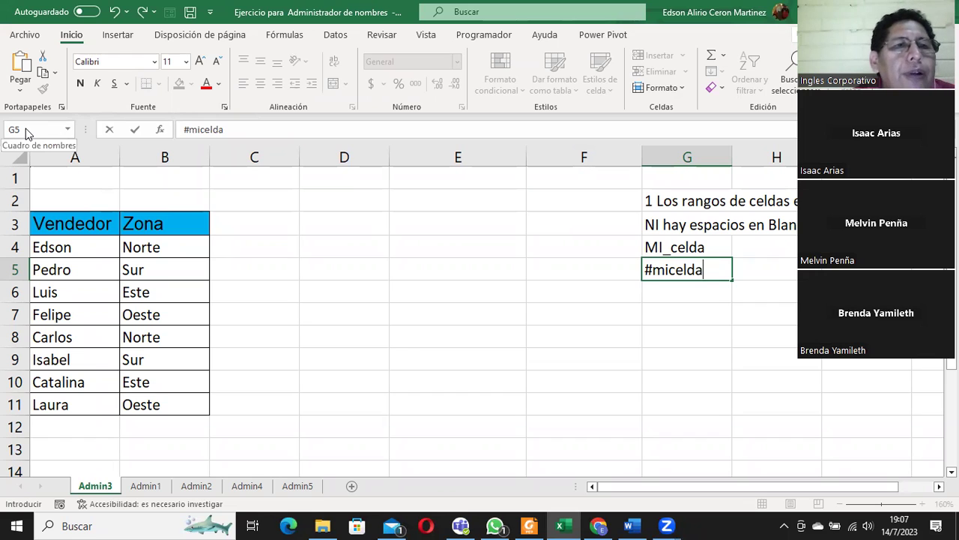
pyautogui.click(606, 329)
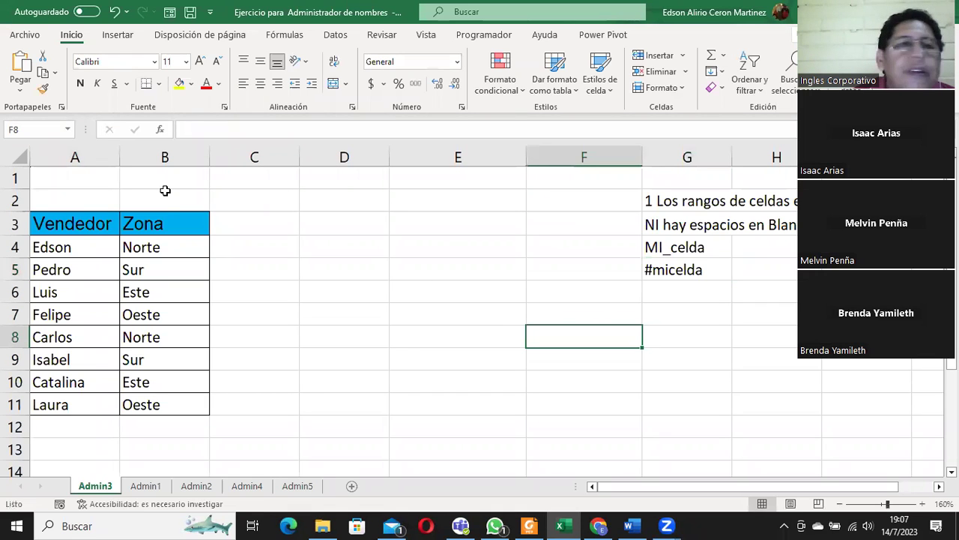
pyautogui.click(30, 130)
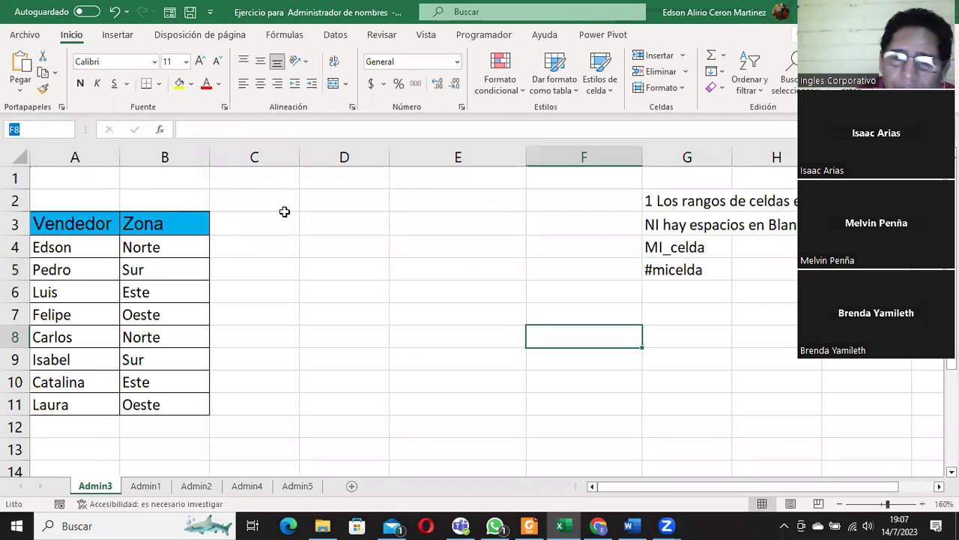
pyautogui.write('#celd')
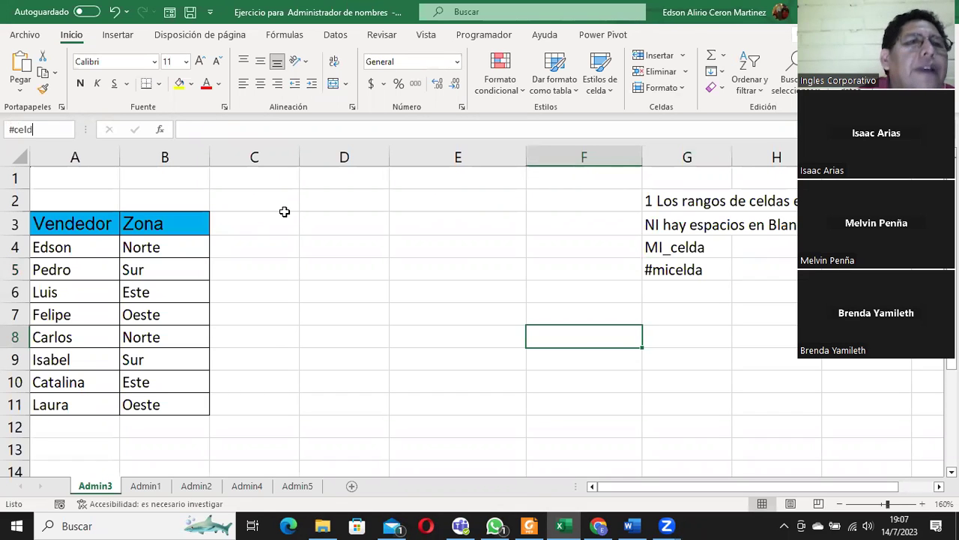
pyautogui.write('a')
pyautogui.press('Return')
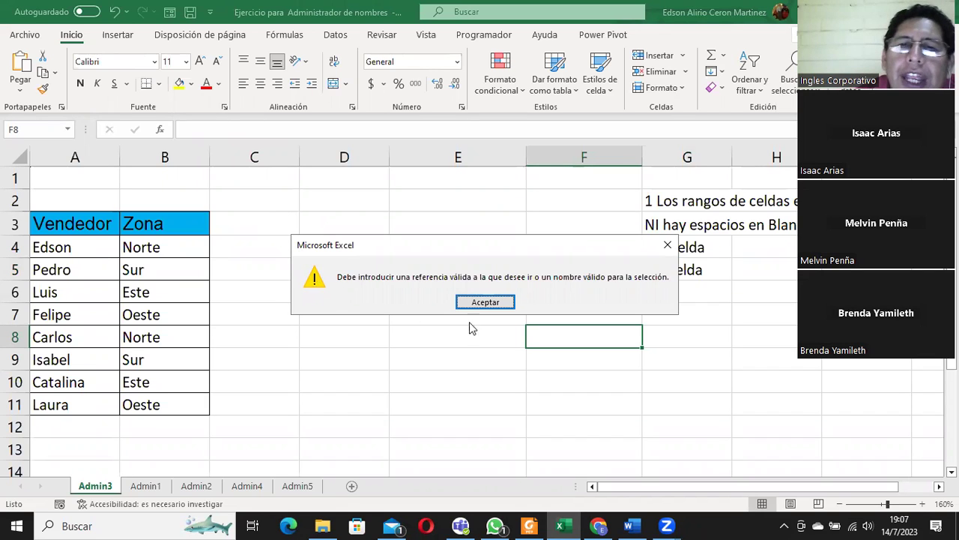
pyautogui.click(485, 302)
pyautogui.click(690, 200)
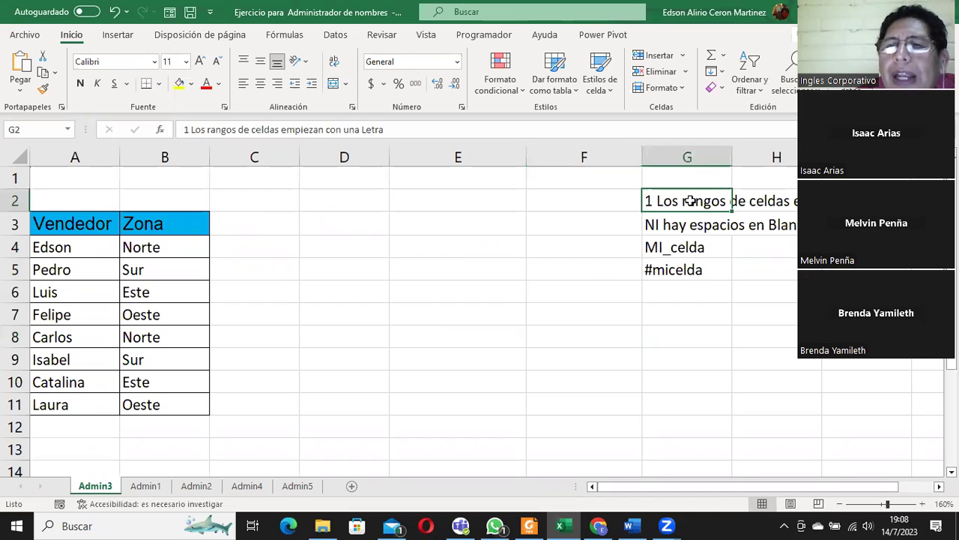
pyautogui.moveTo(862, 486); pyautogui.dragTo(898, 491)
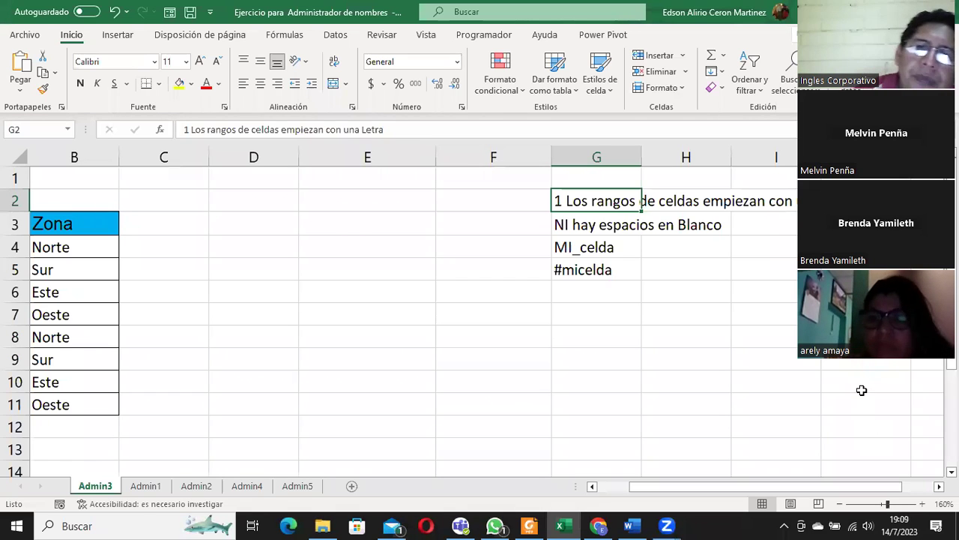
pyautogui.click(652, 309)
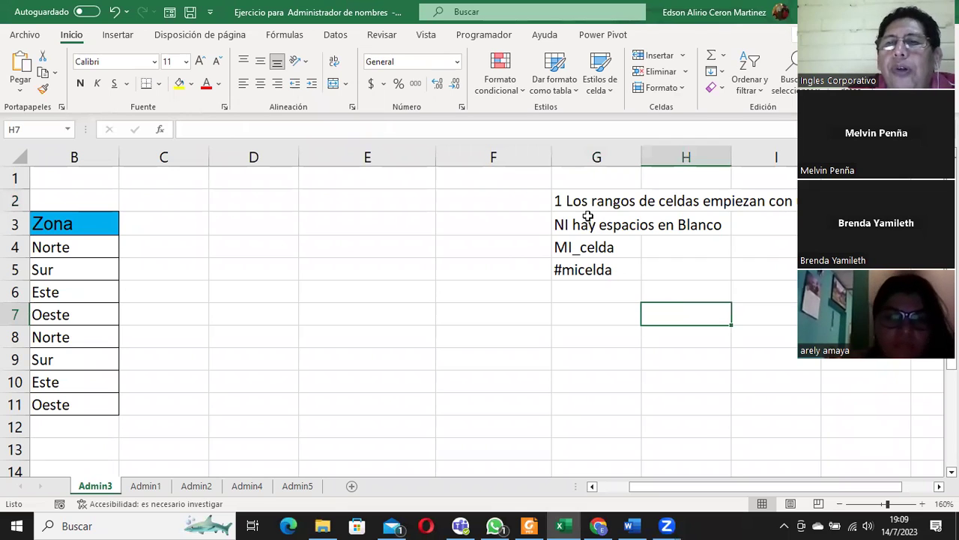
pyautogui.click(566, 203)
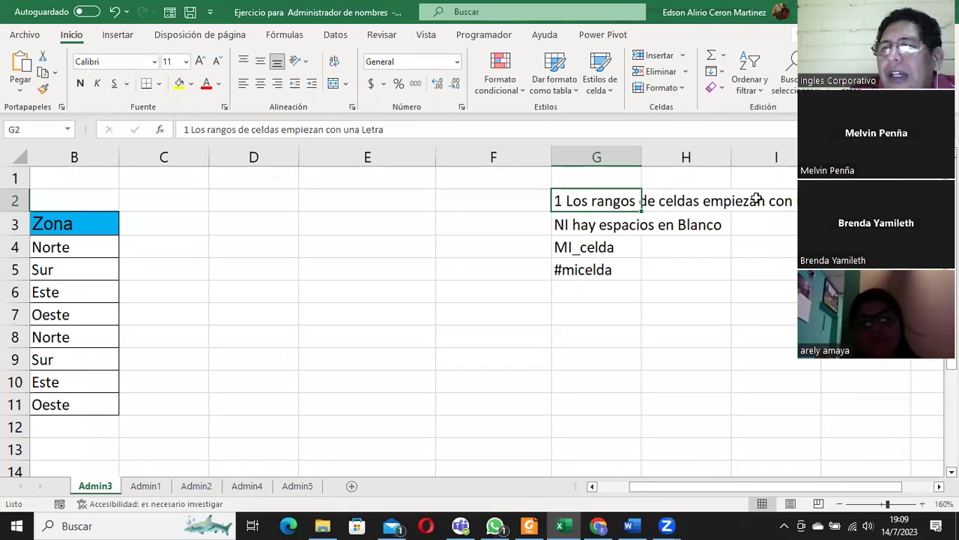
pyautogui.click(572, 227)
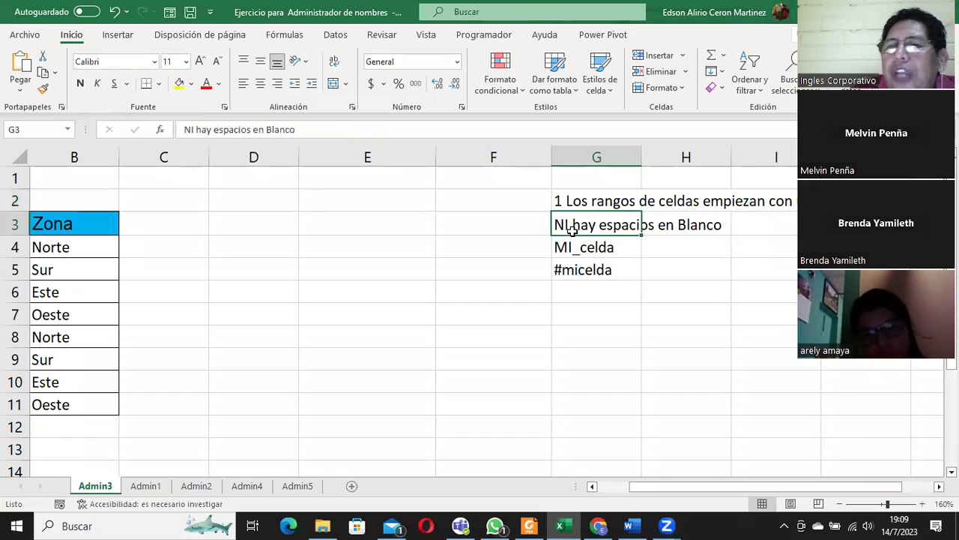
pyautogui.click(572, 247)
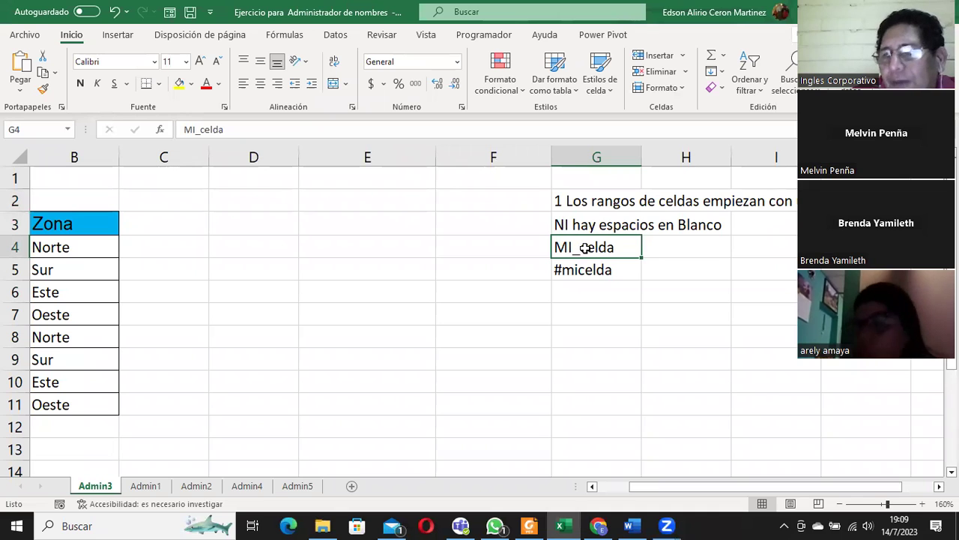
pyautogui.click(571, 270)
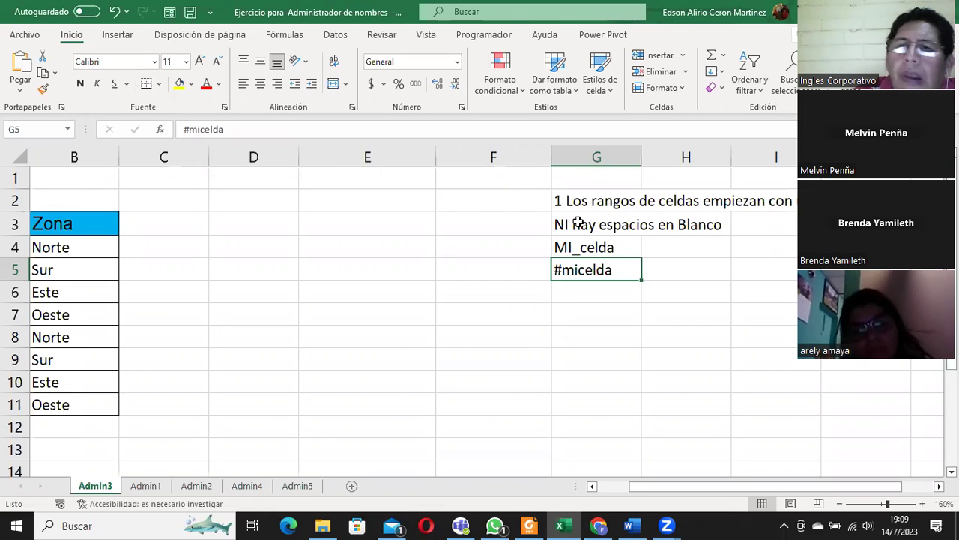
pyautogui.click(456, 204)
pyautogui.moveTo(578, 201); pyautogui.dragTo(581, 263)
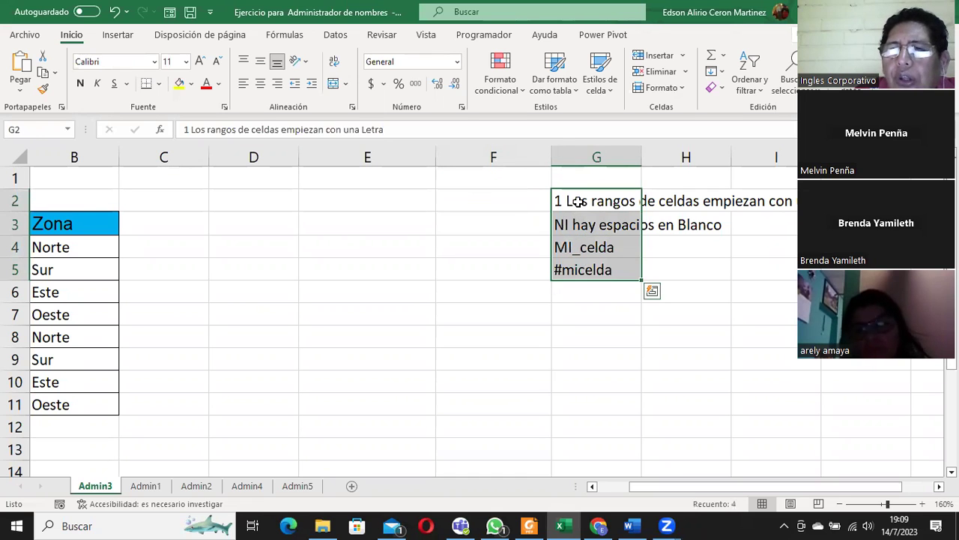
pyautogui.moveTo(578, 199); pyautogui.dragTo(584, 235)
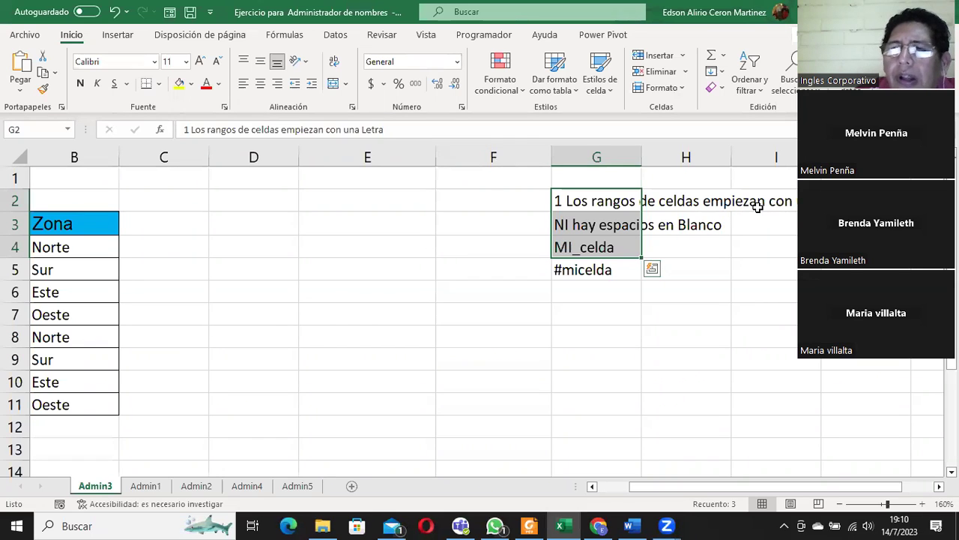
pyautogui.click(715, 237)
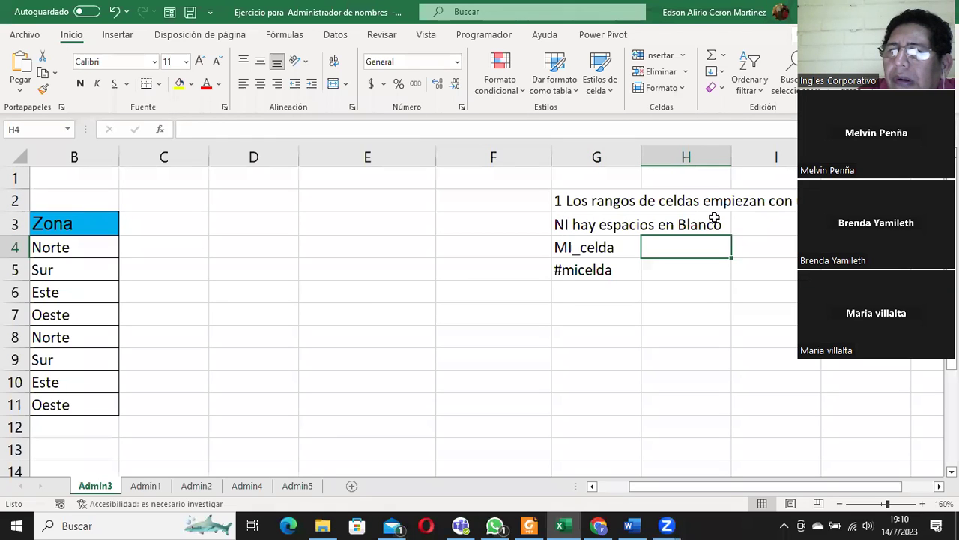
pyautogui.click(597, 201)
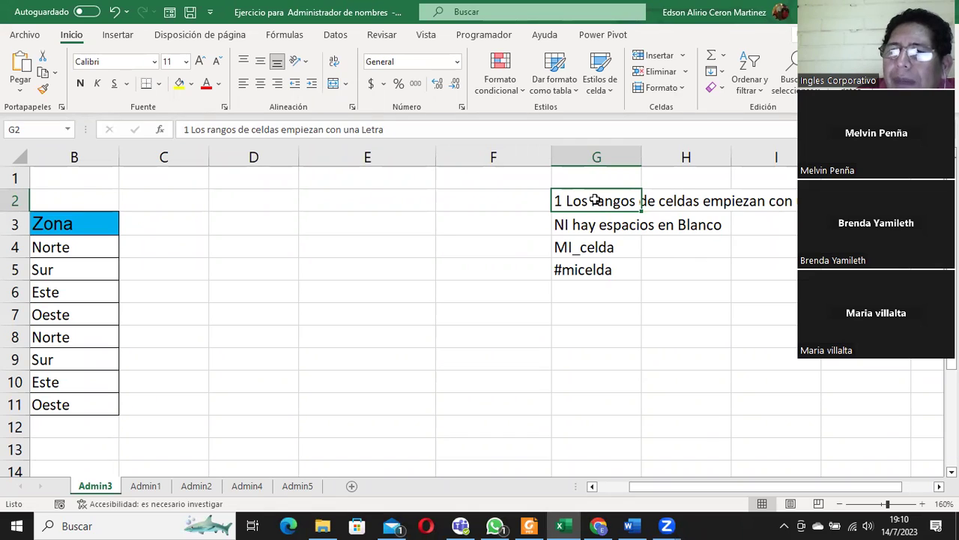
pyautogui.moveTo(596, 200); pyautogui.dragTo(596, 272)
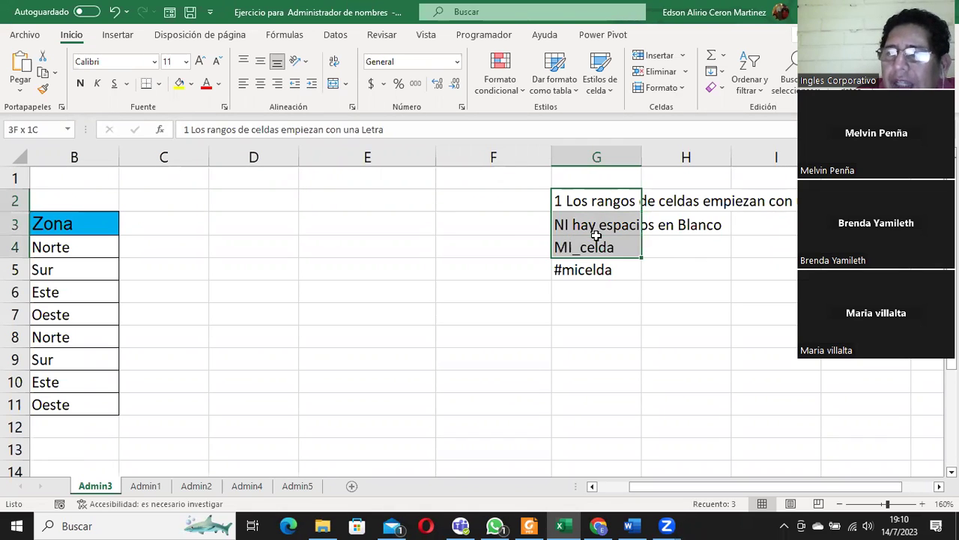
pyautogui.moveTo(590, 202); pyautogui.dragTo(593, 267)
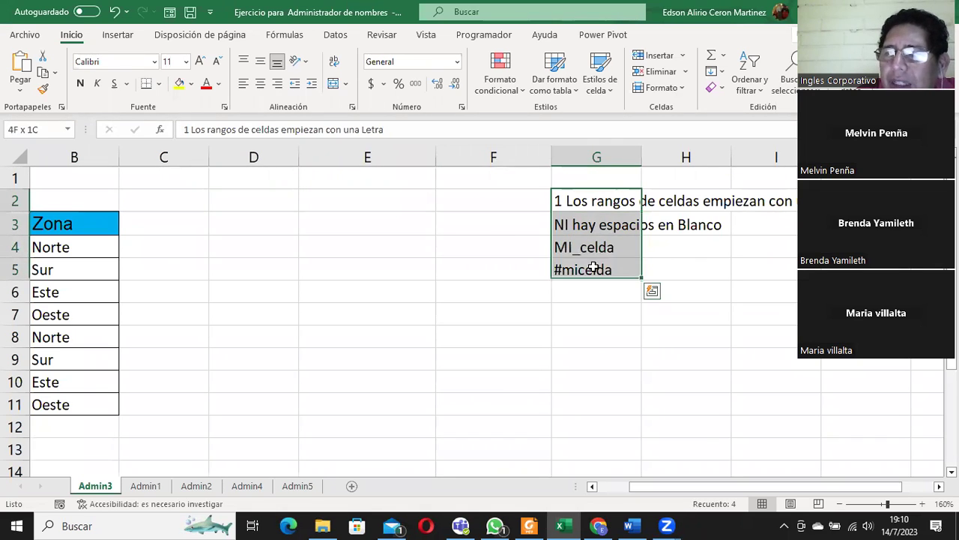
pyautogui.click(587, 203)
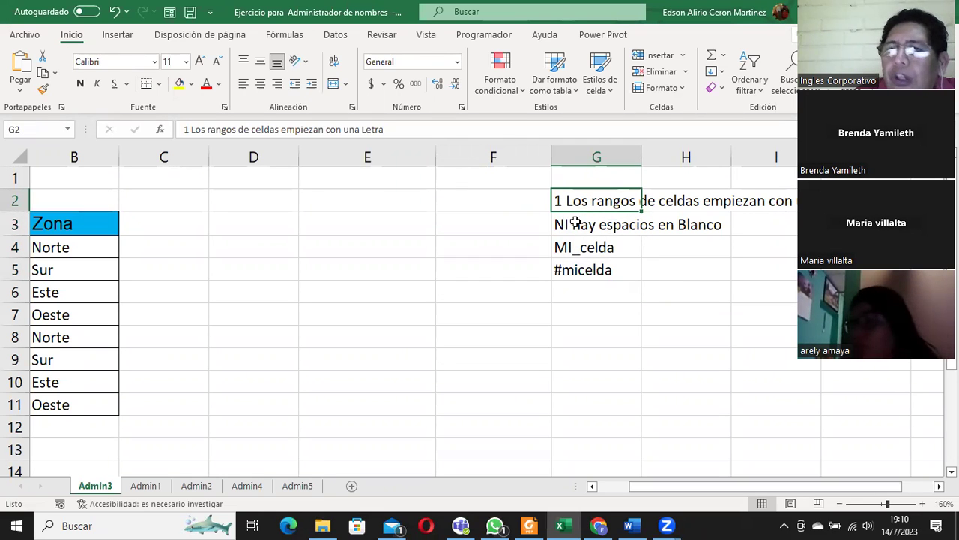
pyautogui.click(562, 223)
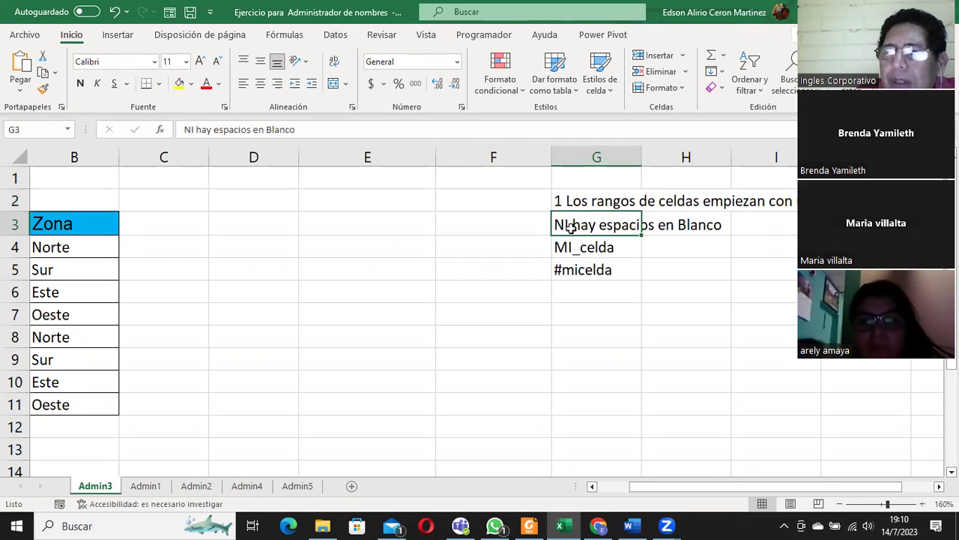
pyautogui.doubleClick(561, 267)
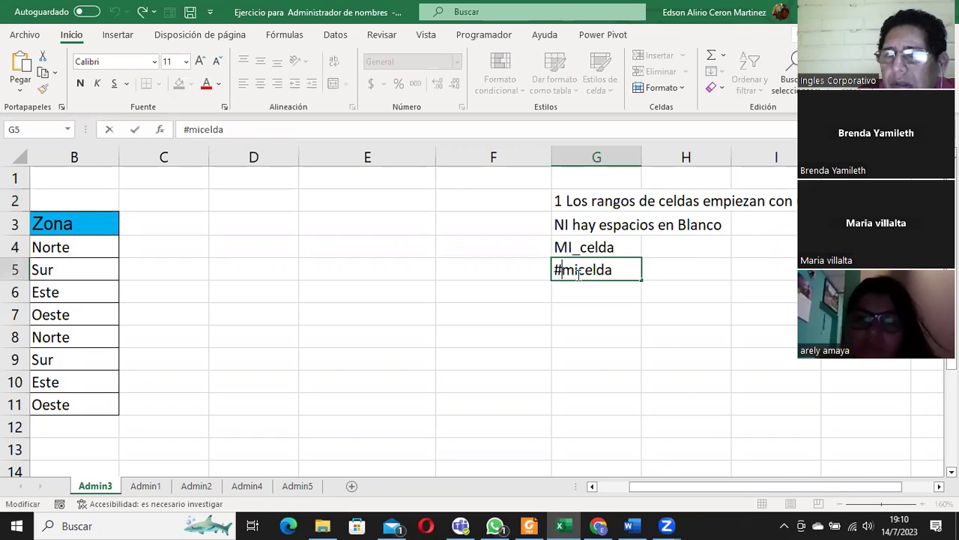
pyautogui.click(615, 201)
pyautogui.click(685, 272)
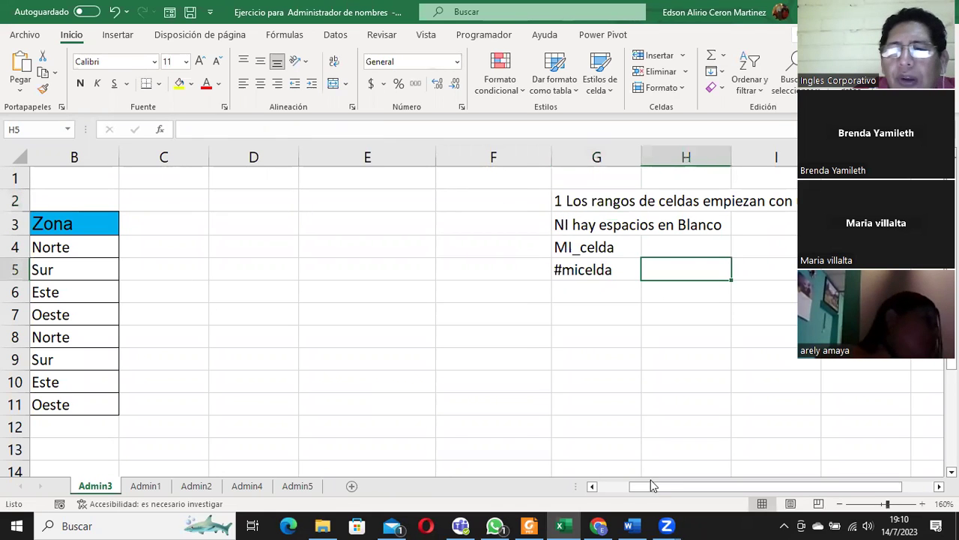
# - Select A3:B11 and name it Vendedor in the Name Box
pyautogui.moveTo(652, 486); pyautogui.dragTo(568, 486)
pyautogui.moveTo(53, 233); pyautogui.dragTo(150, 405)
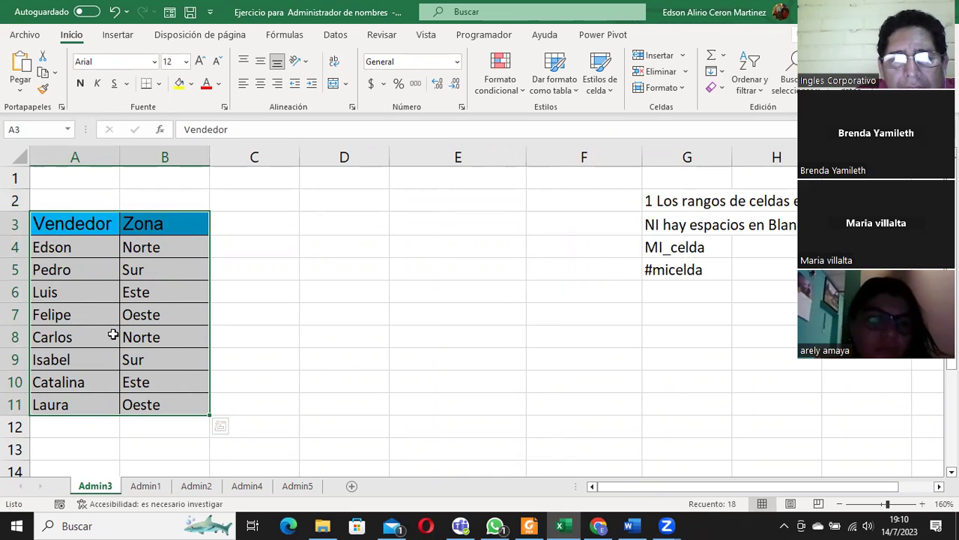
pyautogui.click(41, 129)
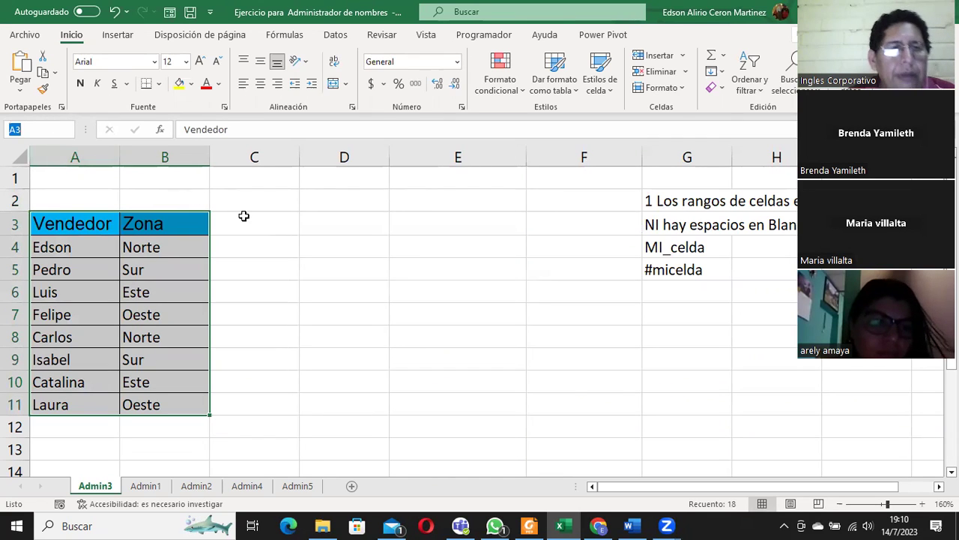
pyautogui.write('Vendedor')
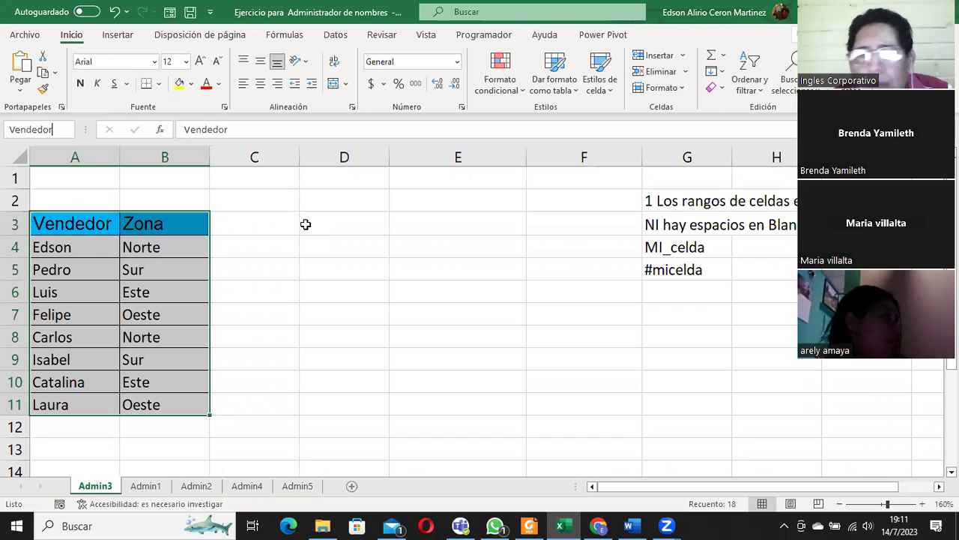
pyautogui.press('Return')
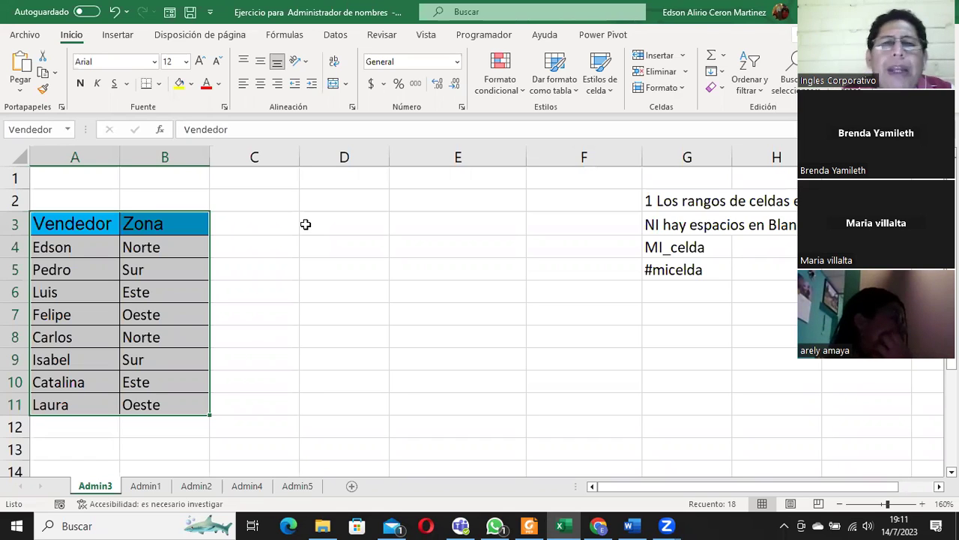
# - Check that Vendedor appears in the defined-names list, then return to E3
pyautogui.click(269, 245)
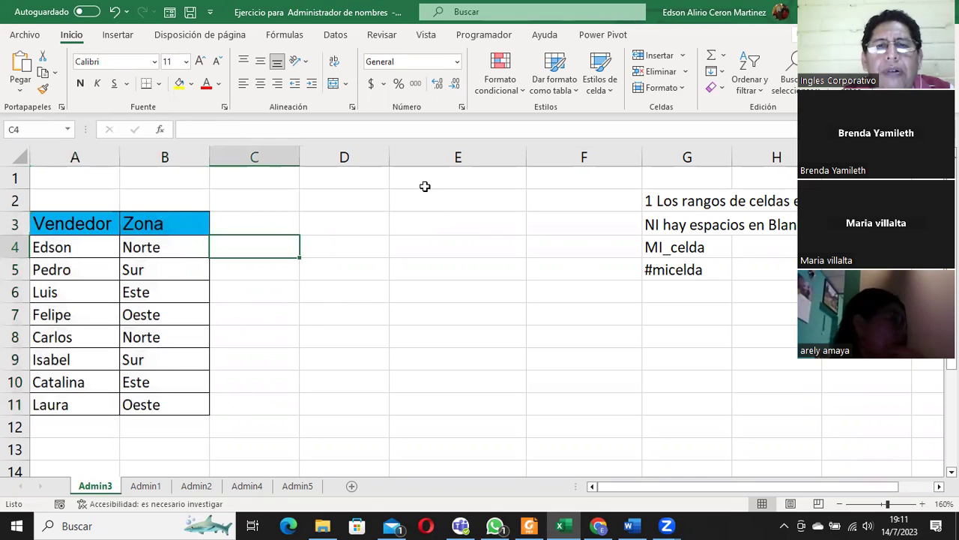
pyautogui.click(439, 226)
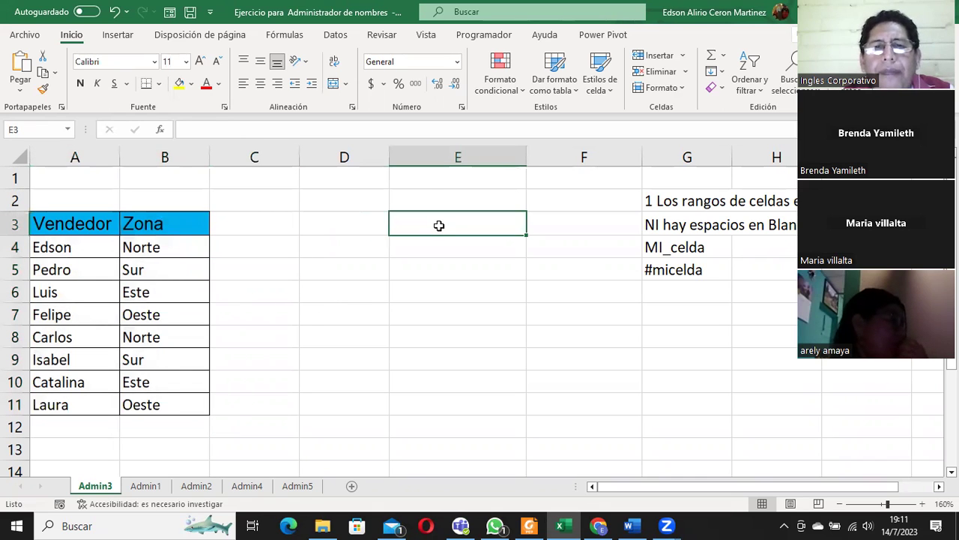
pyautogui.click(67, 130)
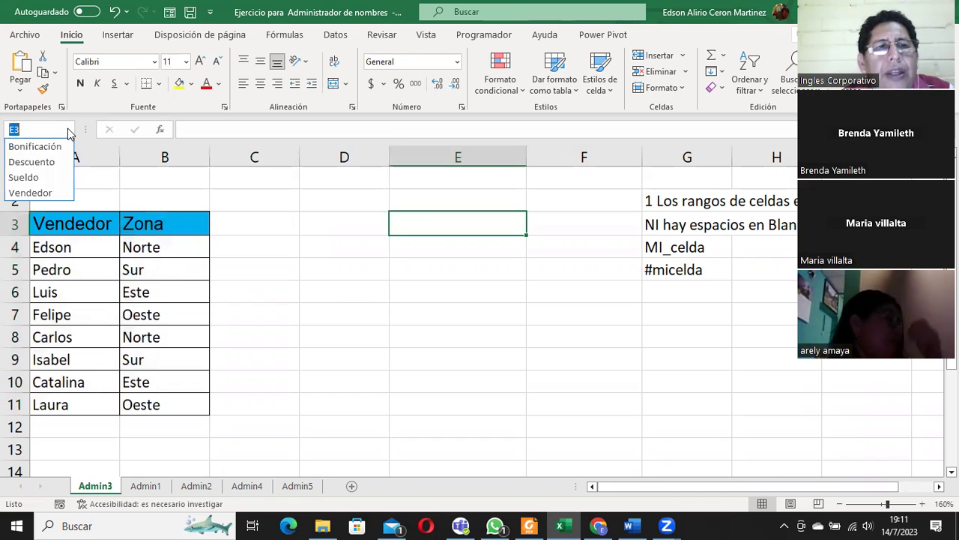
pyautogui.click(28, 193)
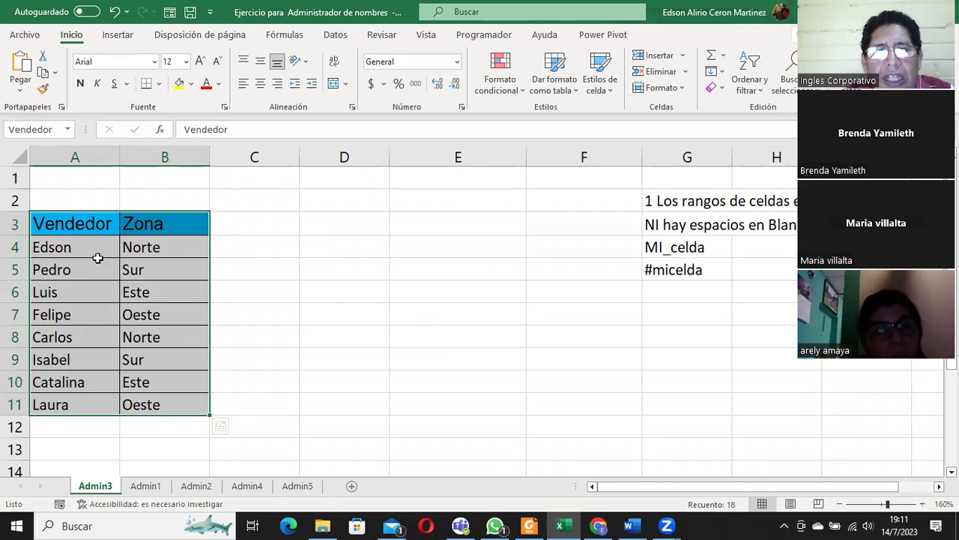
pyautogui.click(415, 228)
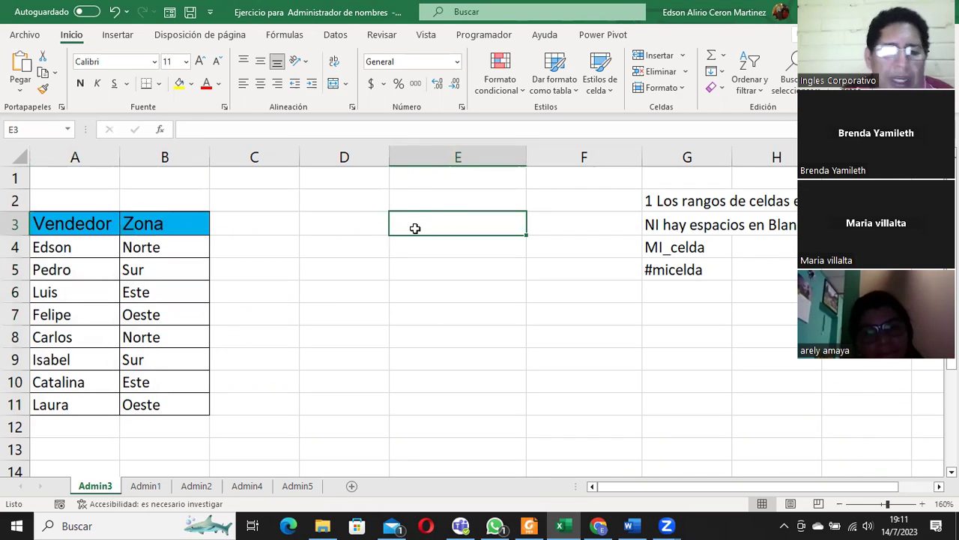
# - Enter =Vendedor in E3 via autocomplete so the table spills into E3:F11
pyautogui.doubleClick(445, 225)
pyautogui.write('=')
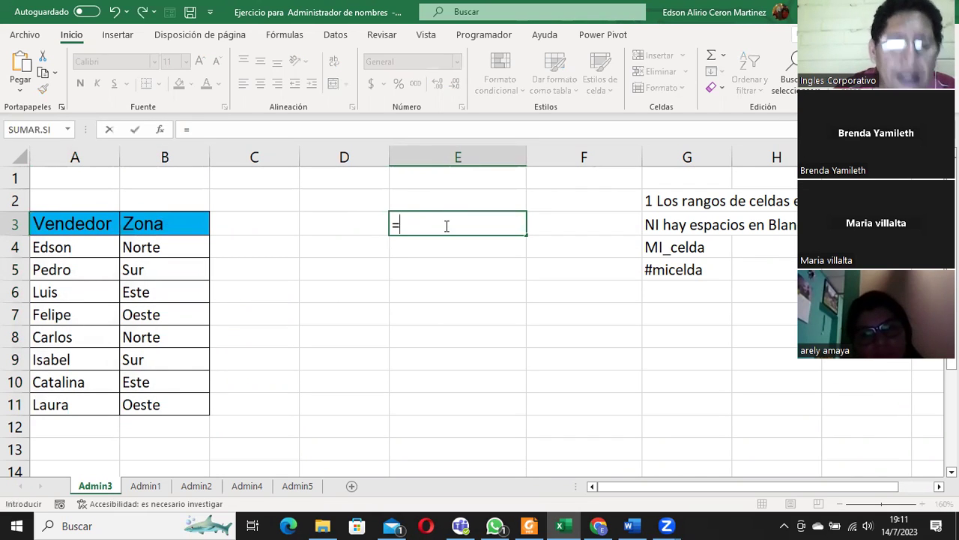
pyautogui.write('ve')
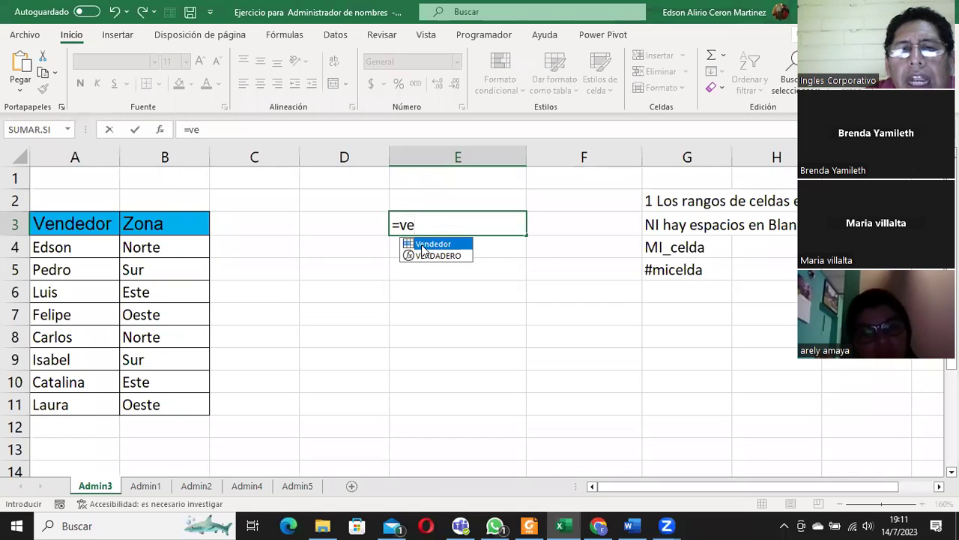
pyautogui.doubleClick(431, 245)
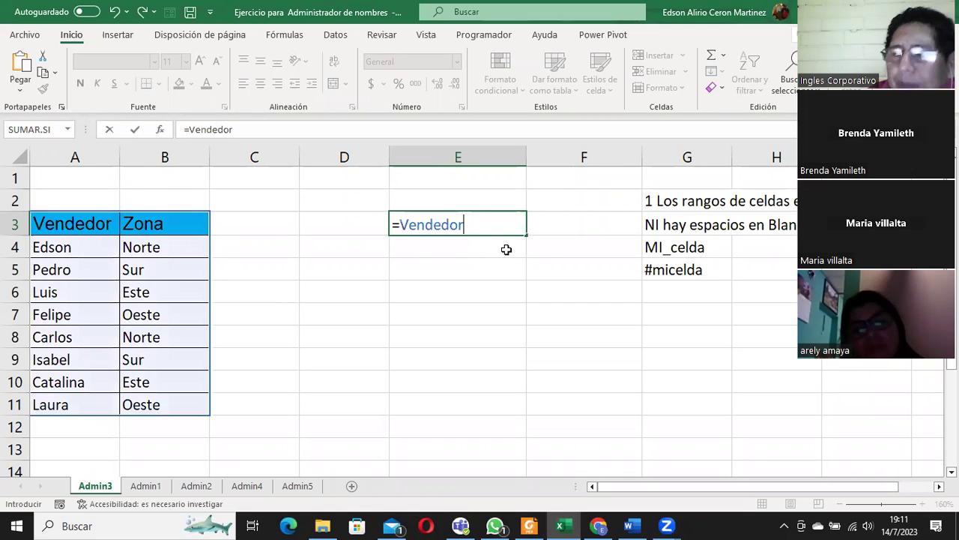
pyautogui.press('Return')
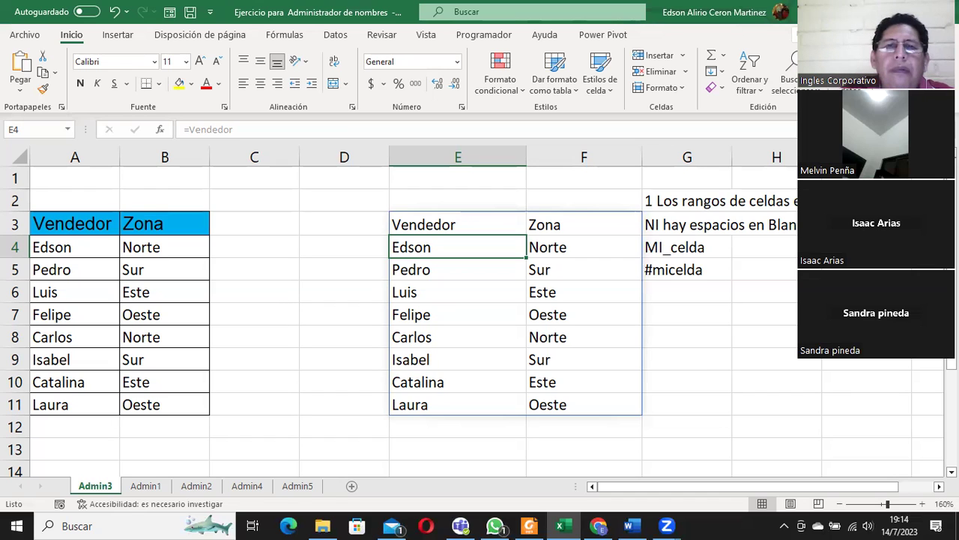
pyautogui.click(416, 222)
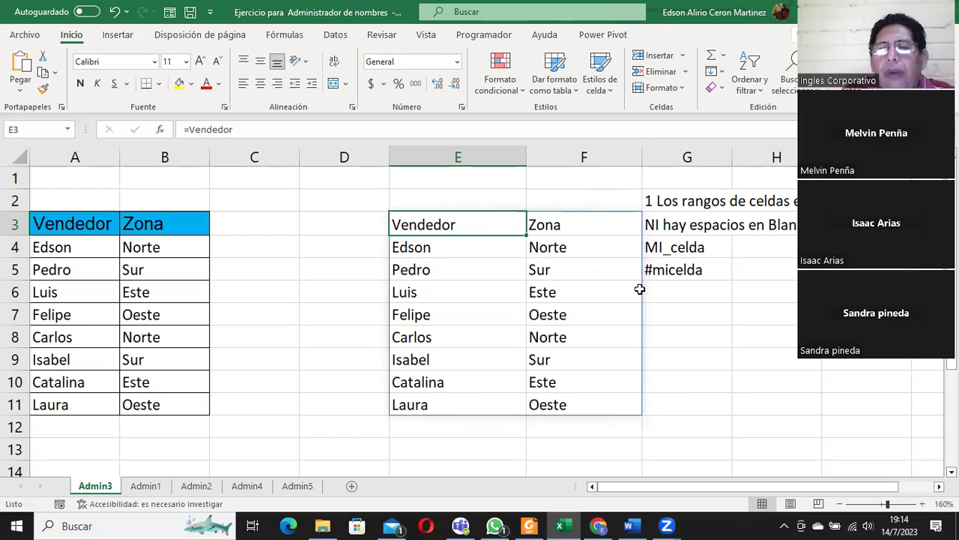
# - Delete all four defined names in the Name Manager and clear E3
pyautogui.click(328, 38)
pyautogui.click(292, 38)
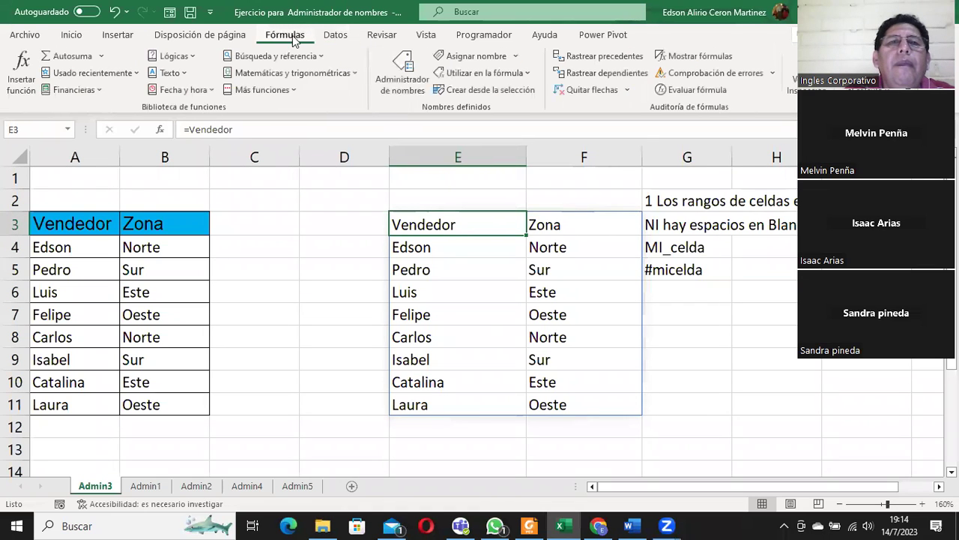
pyautogui.click(403, 75)
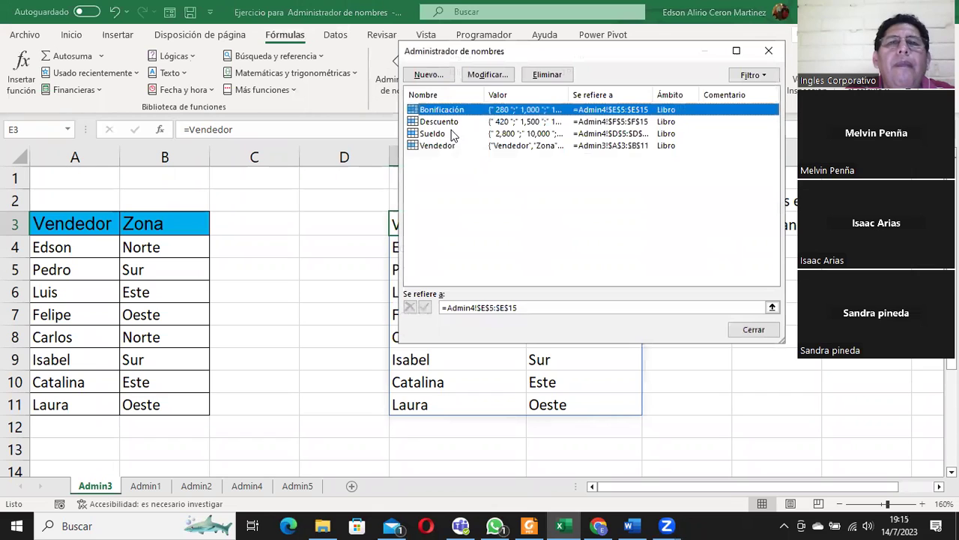
pyautogui.hotkey('shift', 'Down')
pyautogui.hotkey('shift', 'Down')
pyautogui.hotkey('shift', 'Down')
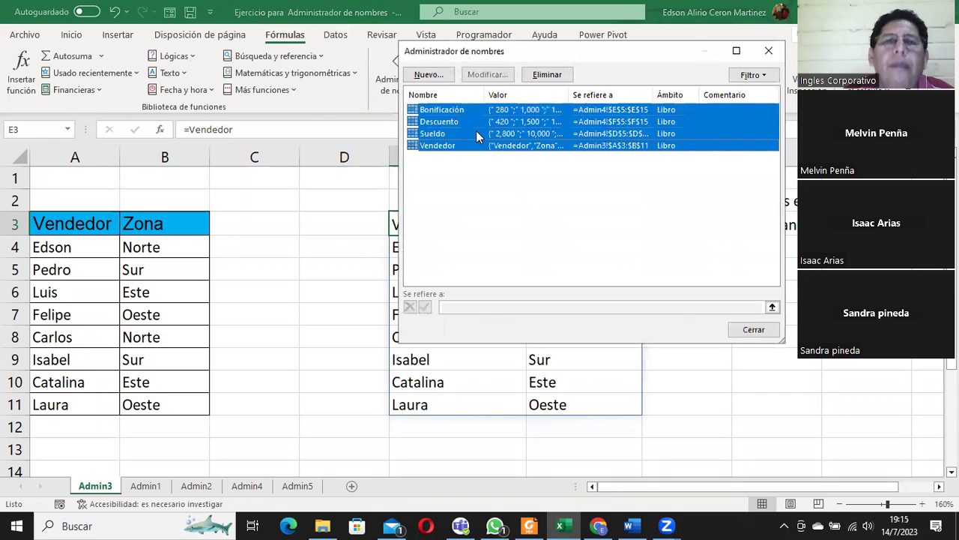
pyautogui.click(563, 76)
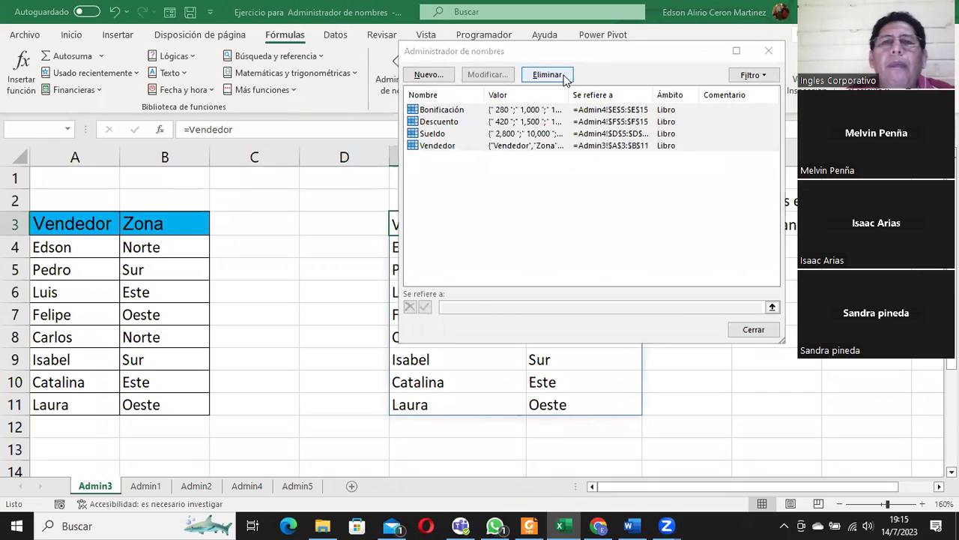
pyautogui.click(450, 301)
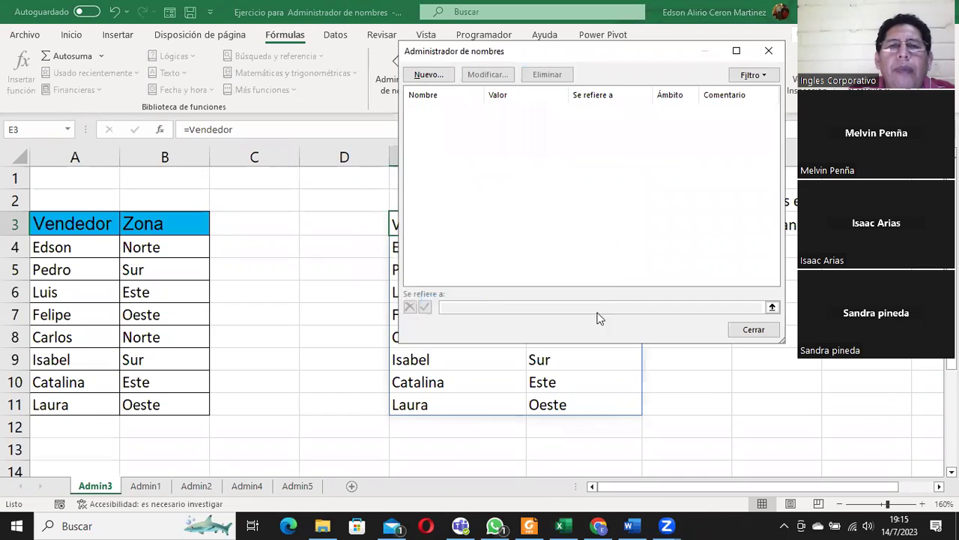
pyautogui.click(754, 329)
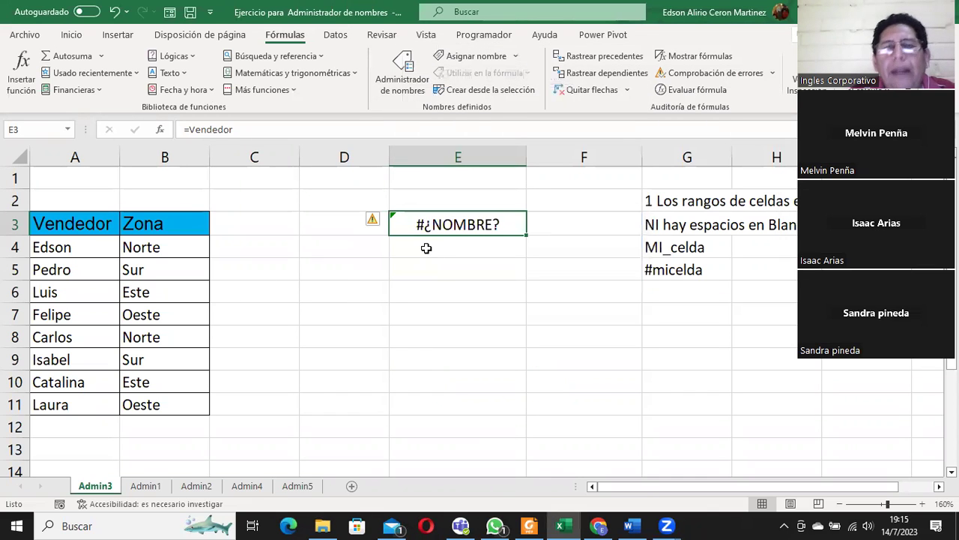
pyautogui.press('Delete')
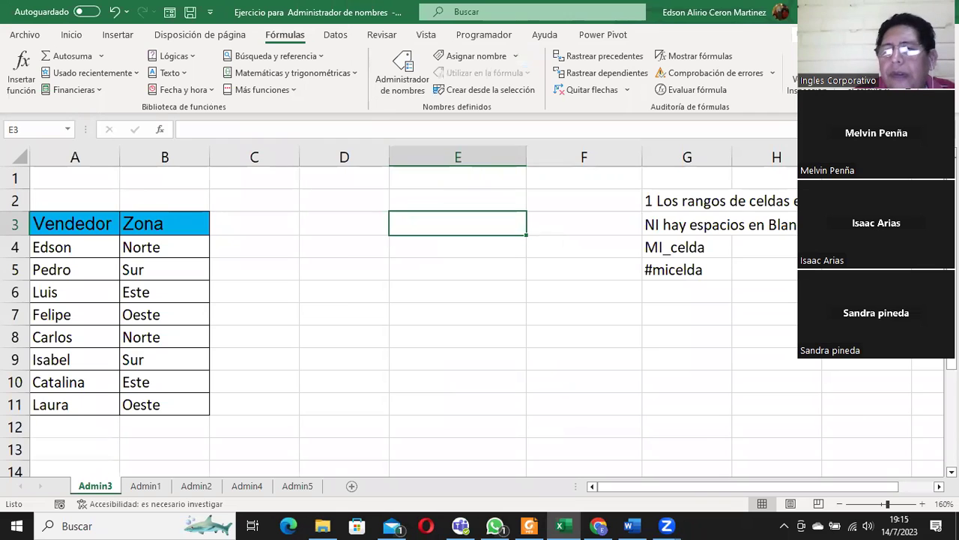
pyautogui.click(939, 486)
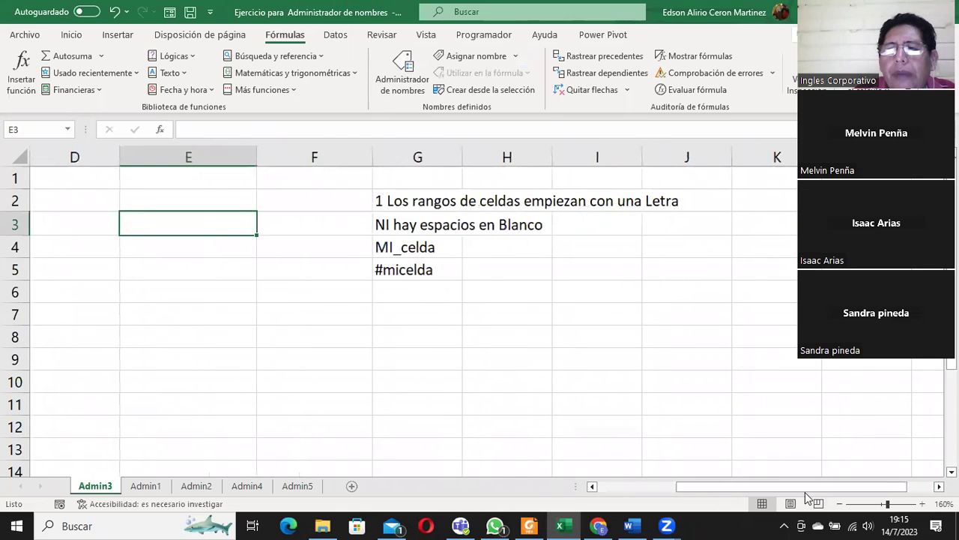
# - Scroll back left and set the sheet zoom to 190%
pyautogui.moveTo(805, 492); pyautogui.dragTo(653, 492)
pyautogui.click(840, 504)
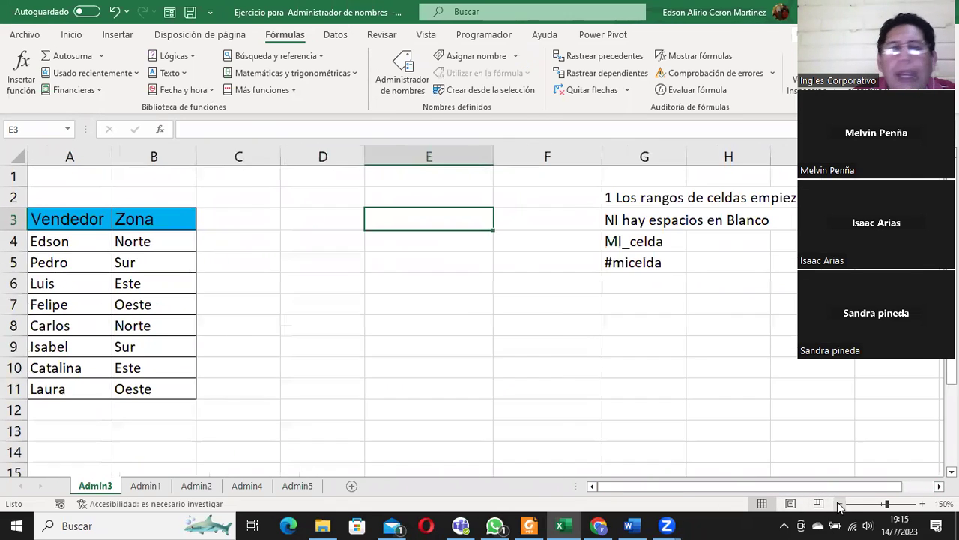
pyautogui.click(840, 504)
pyautogui.click(840, 504)
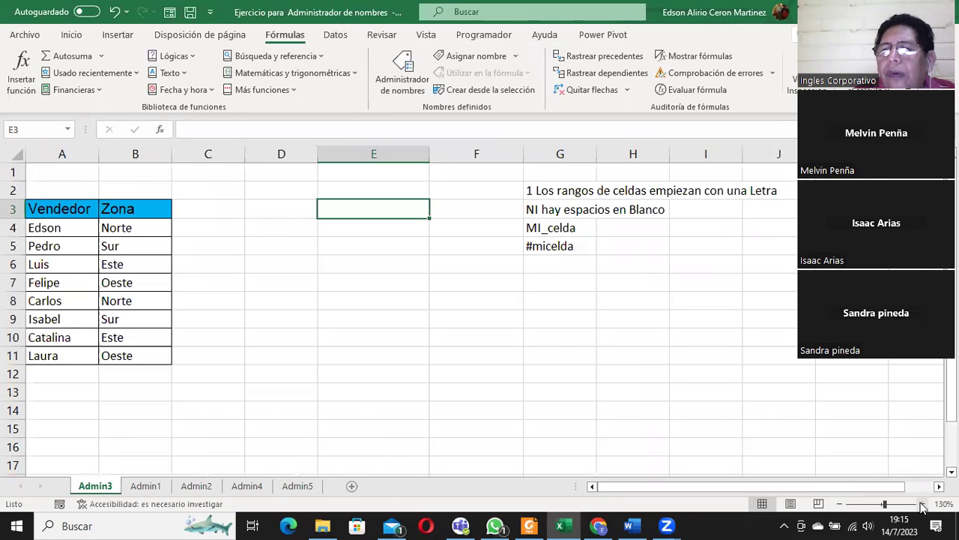
pyautogui.click(922, 503)
pyautogui.click(922, 503)
pyautogui.click(922, 503)
pyautogui.click(922, 504)
pyautogui.click(922, 503)
pyautogui.click(922, 504)
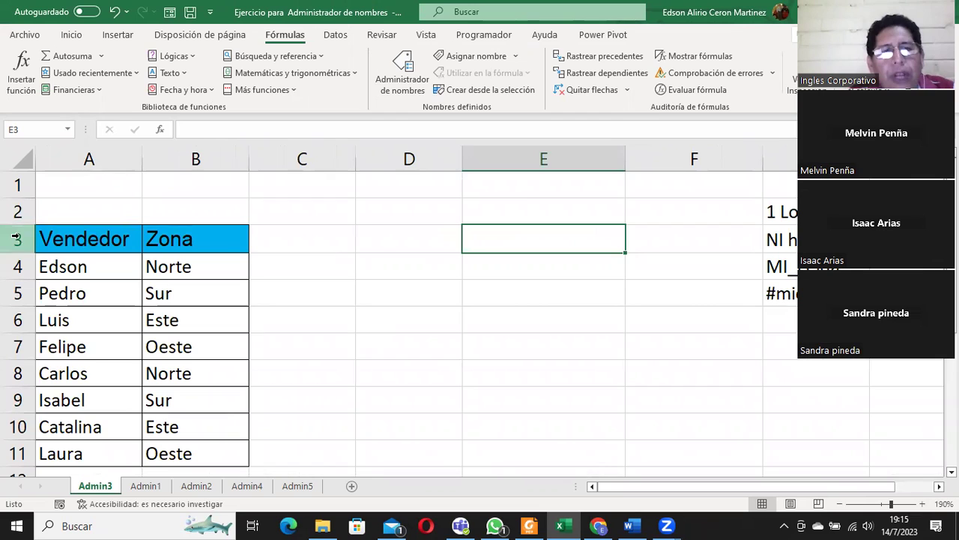
# - Select A3:B11 and name it Vendedor again in the Name Box
pyautogui.moveTo(75, 242)
pyautogui.mouseDown()
pyautogui.moveTo(162, 241)
pyautogui.moveTo(171, 381)
pyautogui.mouseUp()
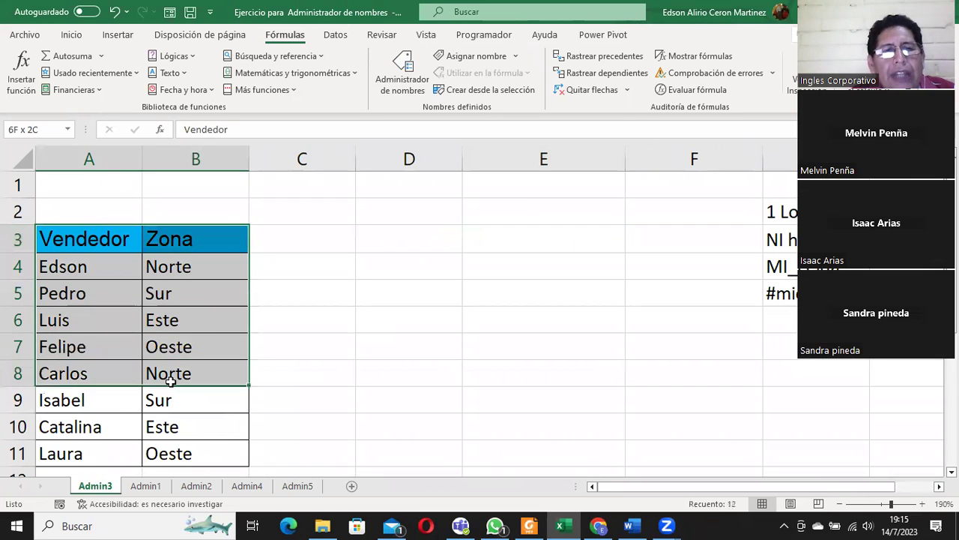
pyautogui.moveTo(171, 381); pyautogui.dragTo(173, 448)
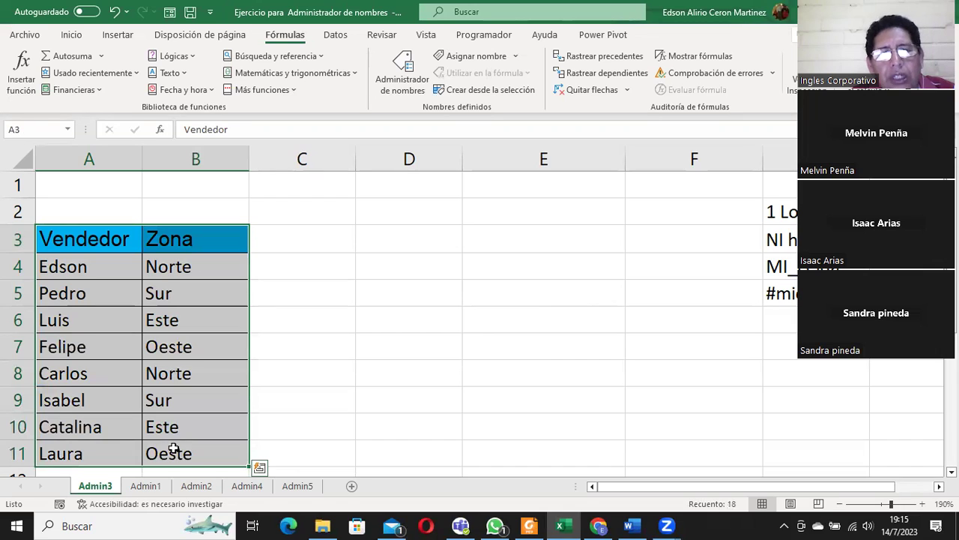
pyautogui.click(29, 129)
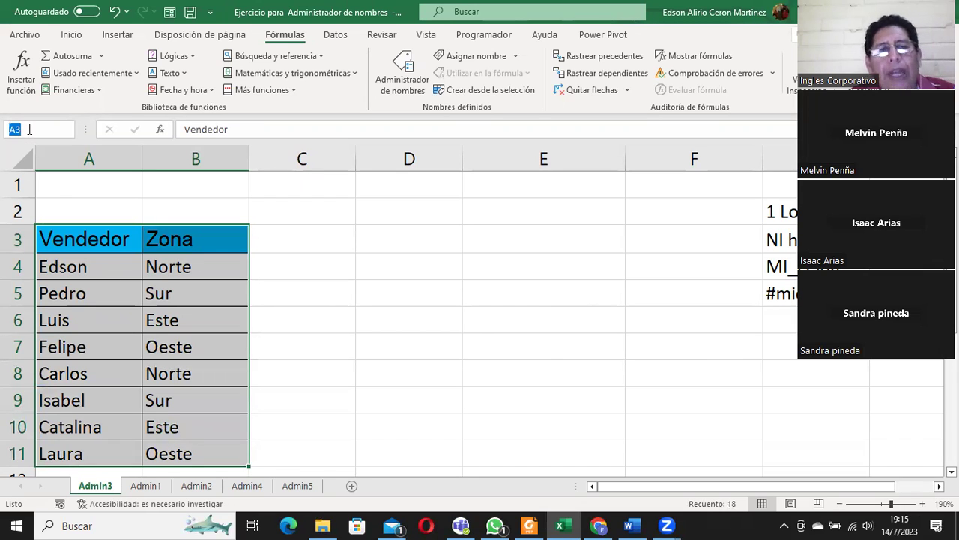
pyautogui.write('Vendedor')
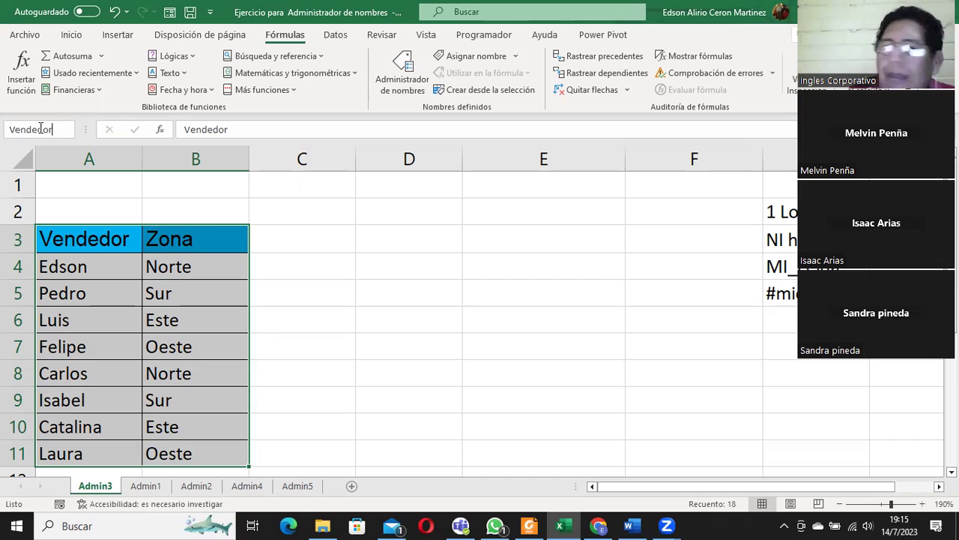
pyautogui.press('Return')
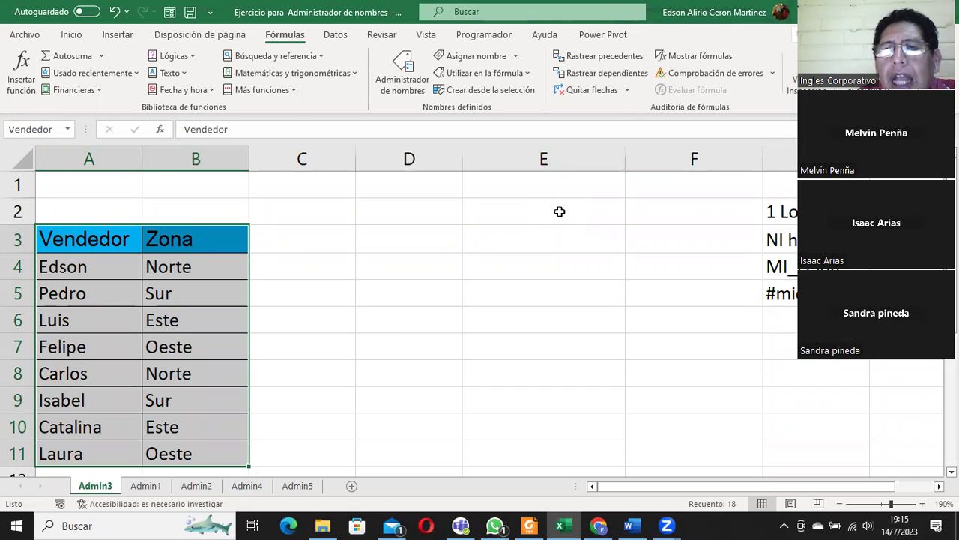
# - Jump to the Vendedor range from the Name Box list twice to test the name
pyautogui.click(559, 238)
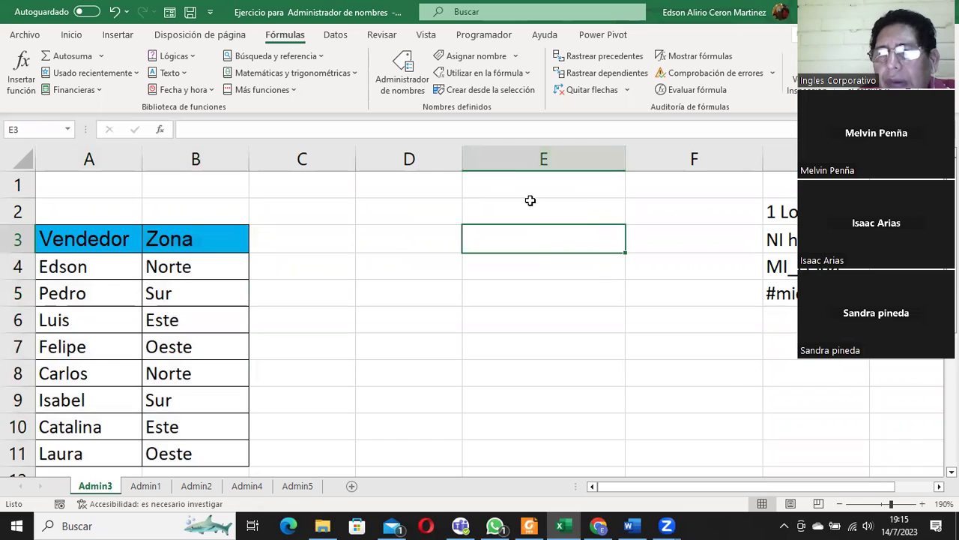
pyautogui.click(67, 131)
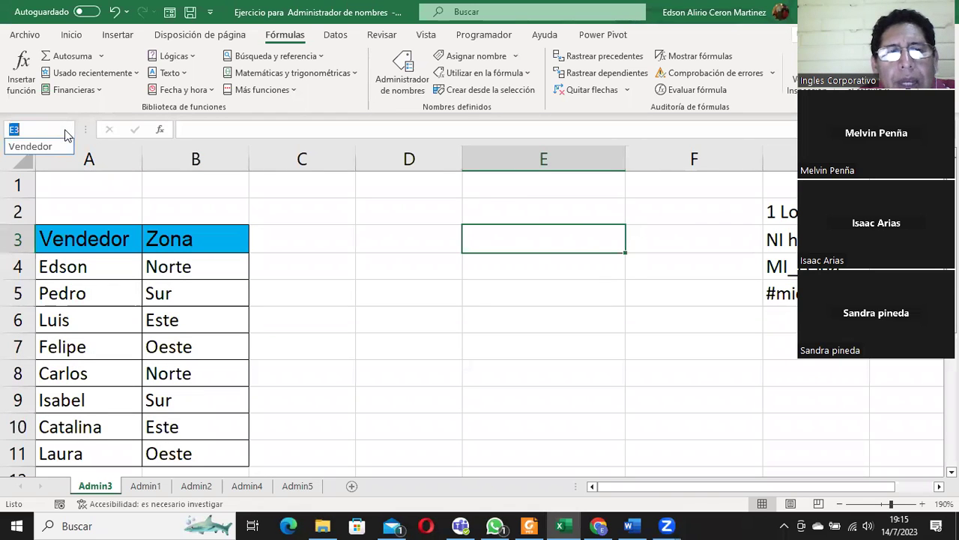
pyautogui.click(30, 146)
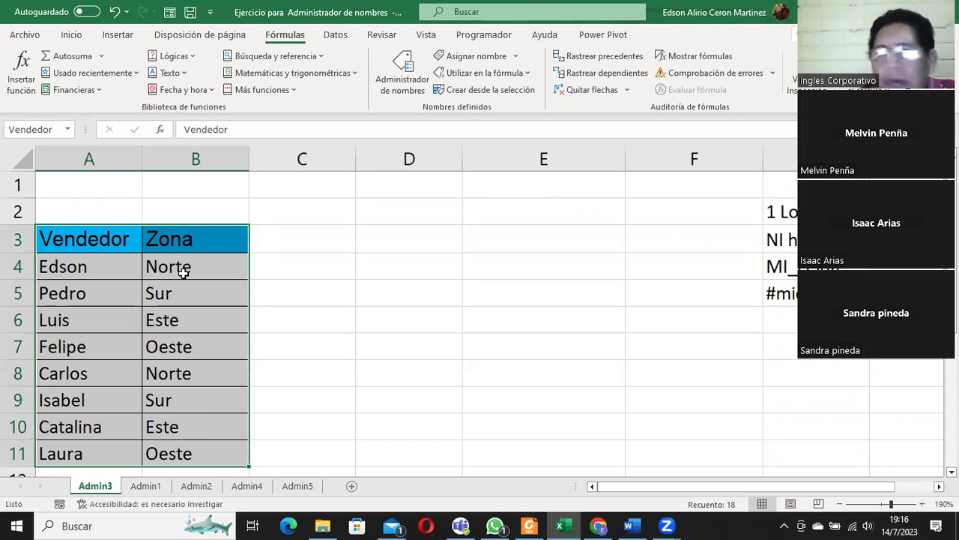
pyautogui.click(406, 242)
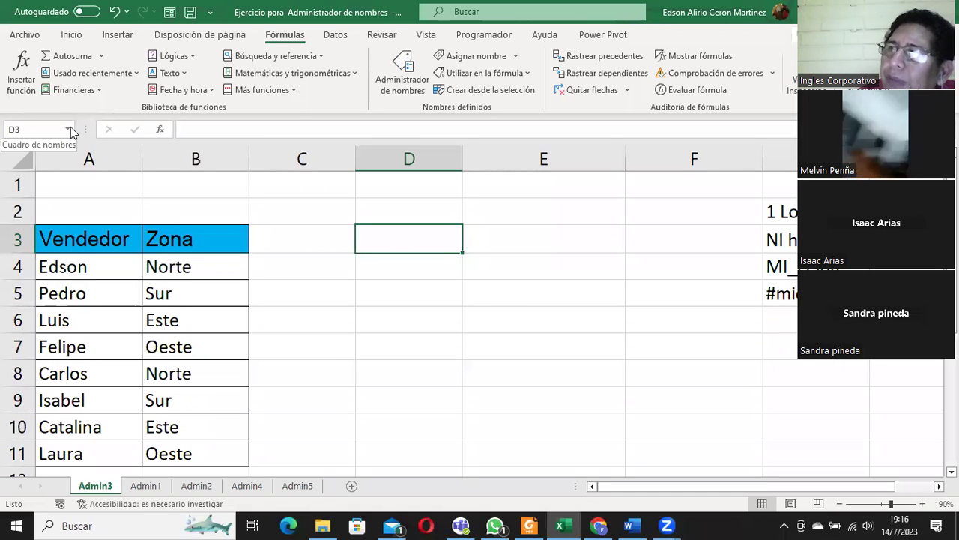
pyautogui.click(71, 128)
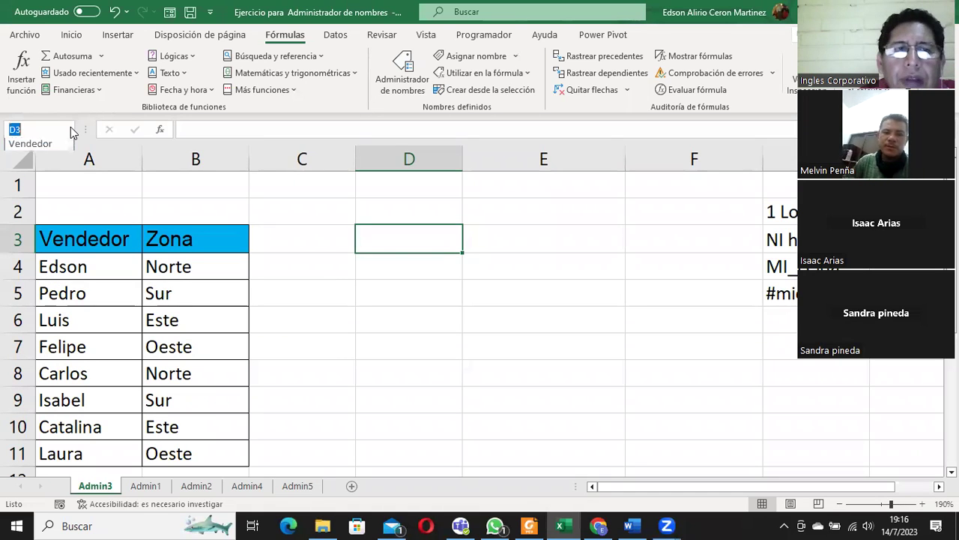
pyautogui.click(53, 147)
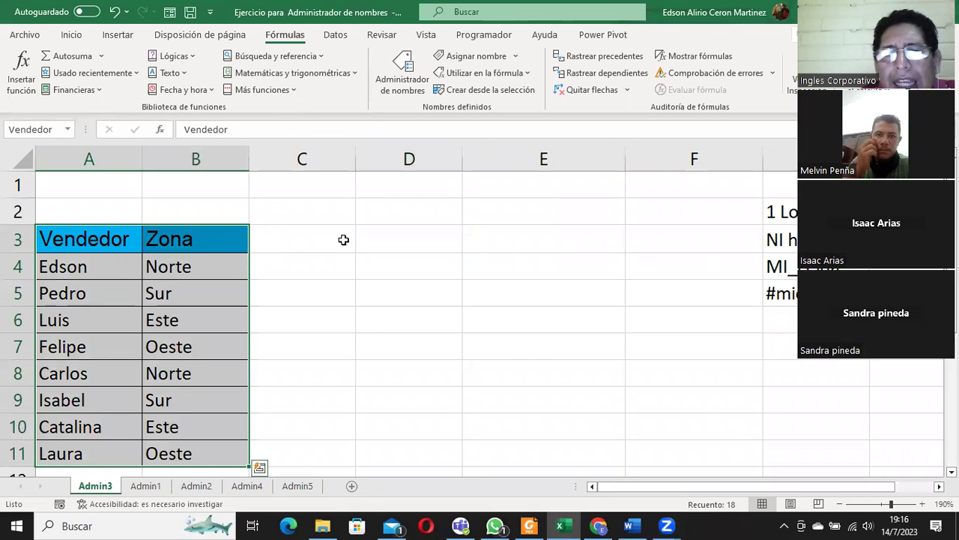
pyautogui.click(377, 229)
# - Name cell A3 'VE' in the Name Box, then jump back to it from the list
pyautogui.click(118, 234)
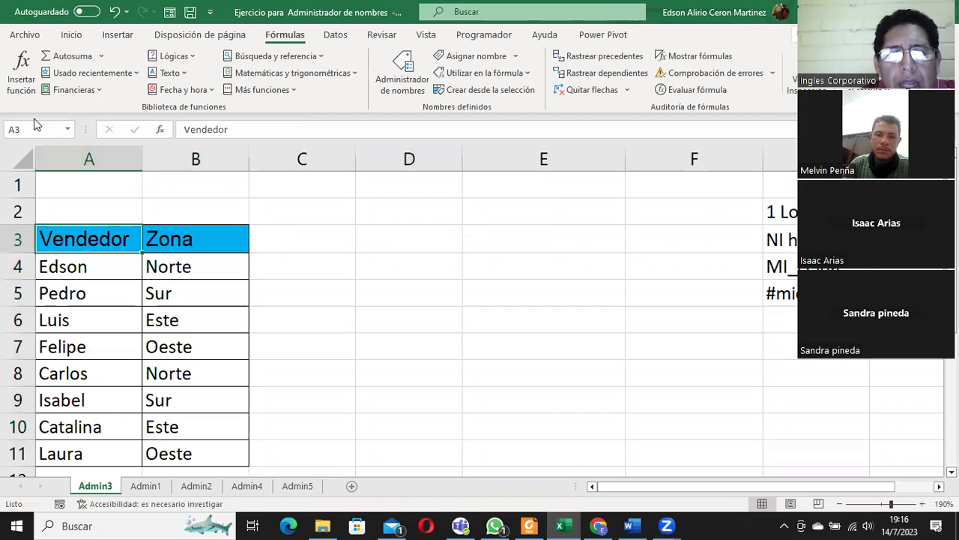
pyautogui.click(37, 131)
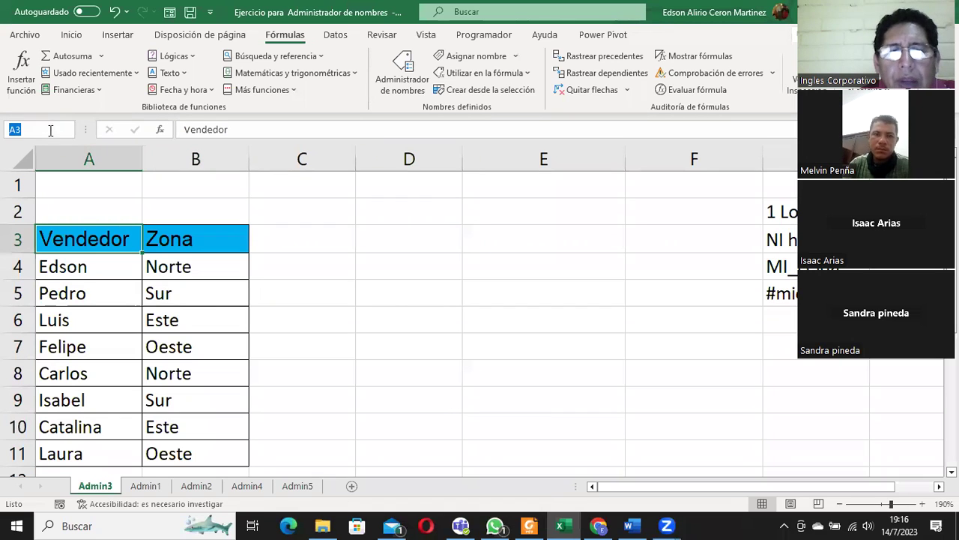
pyautogui.write('VE')
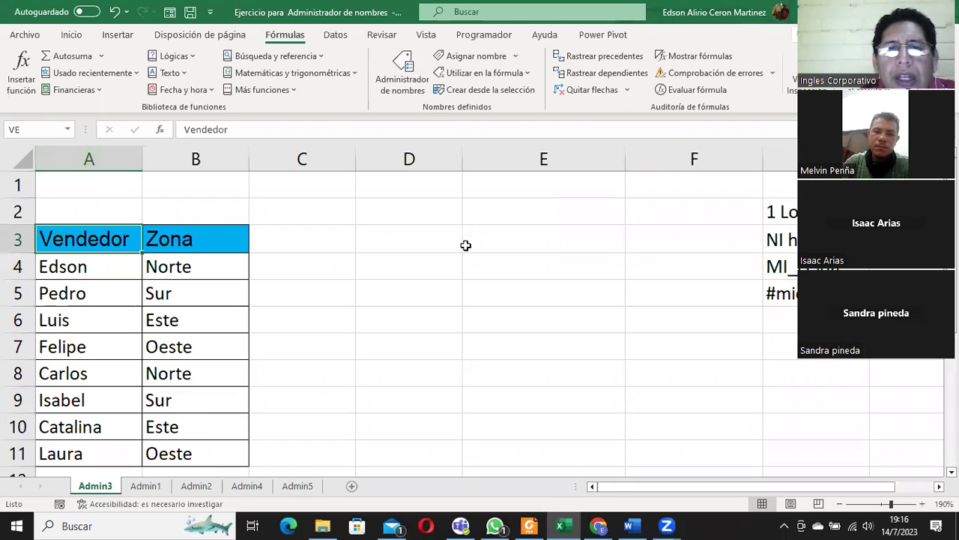
pyautogui.click(517, 243)
pyautogui.click(68, 129)
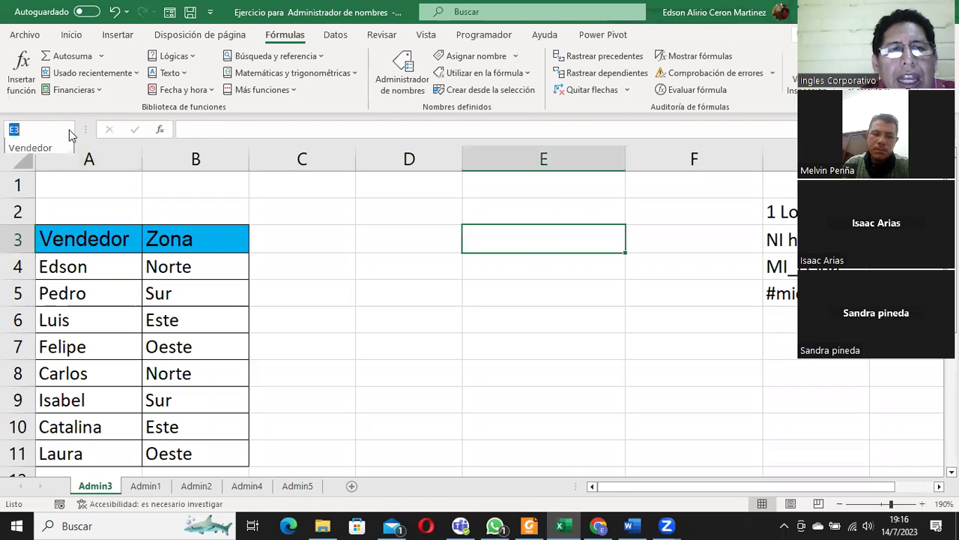
pyautogui.click(42, 150)
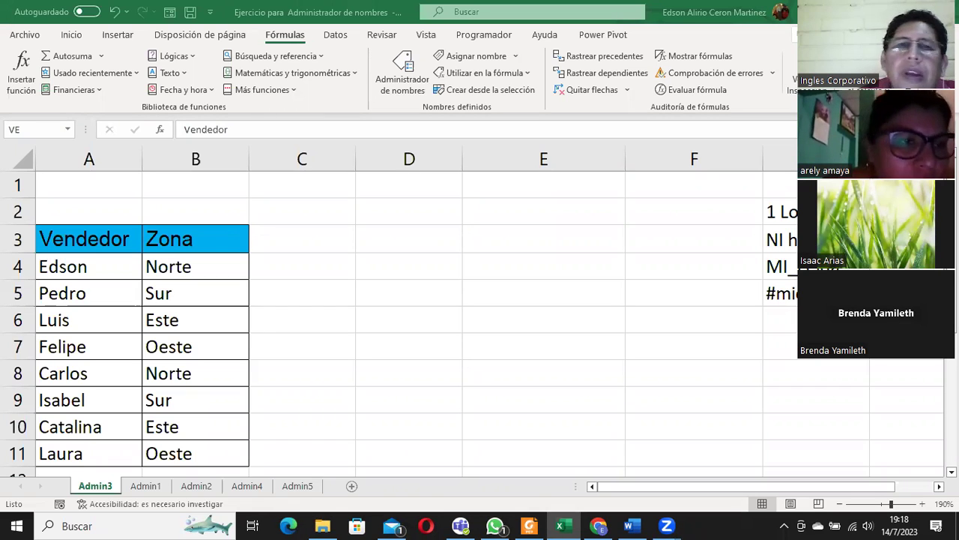
# - Collapse the ribbon so Fórmulas tools show only as a temporary drop-down panel
pyautogui.click(99, 244)
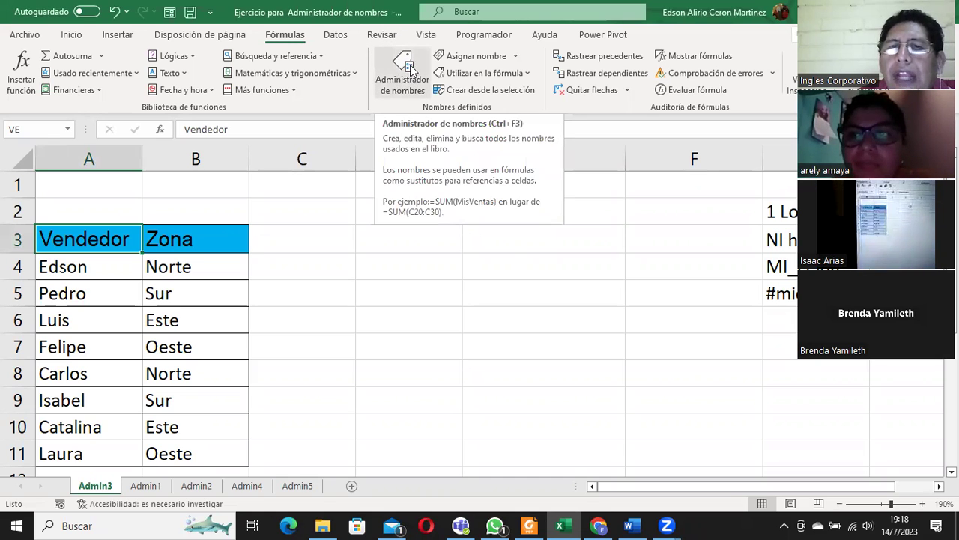
pyautogui.doubleClick(287, 35)
pyautogui.doubleClick(287, 35)
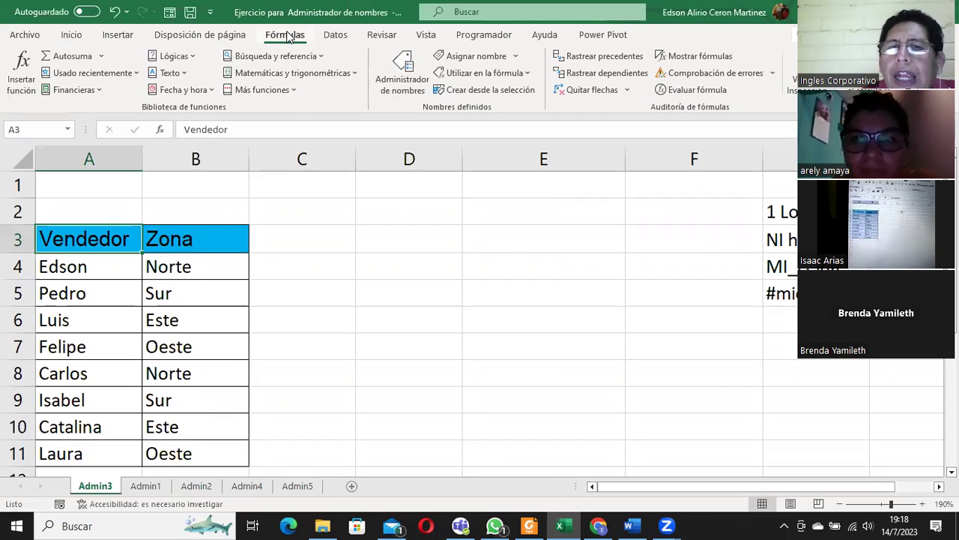
pyautogui.doubleClick(288, 35)
pyautogui.click(292, 35)
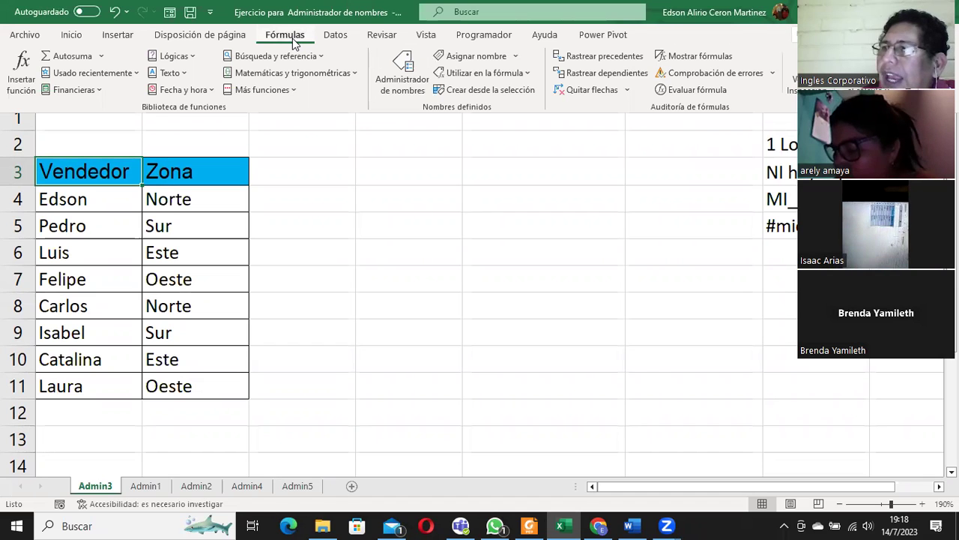
# - Delete the name VE in Administrador de nombres, confirming with Aceptar
pyautogui.click(405, 71)
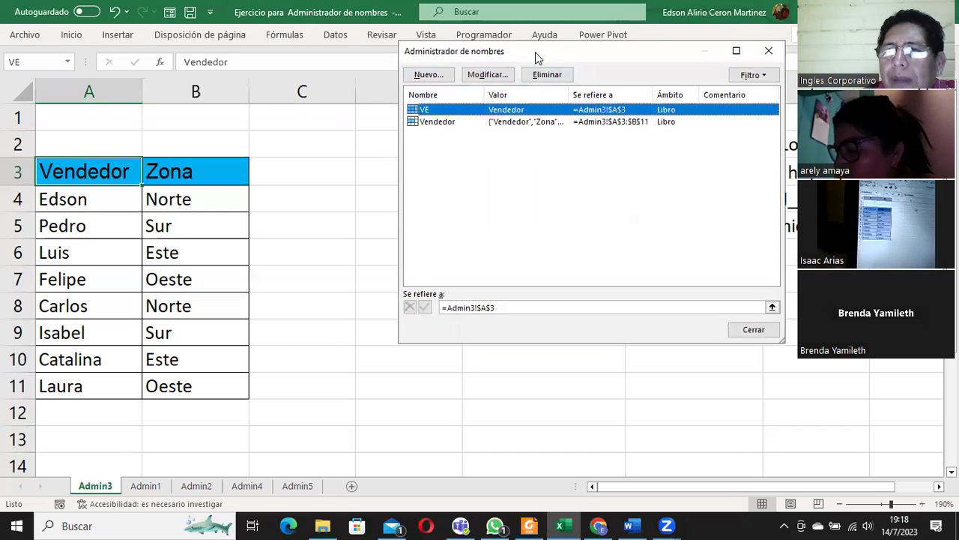
pyautogui.moveTo(535, 52); pyautogui.dragTo(463, 83)
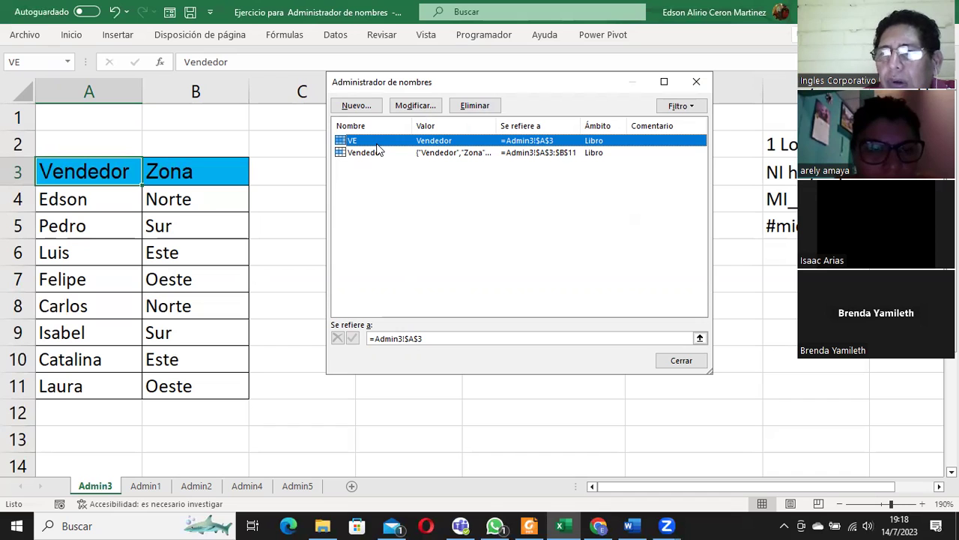
pyautogui.click(473, 108)
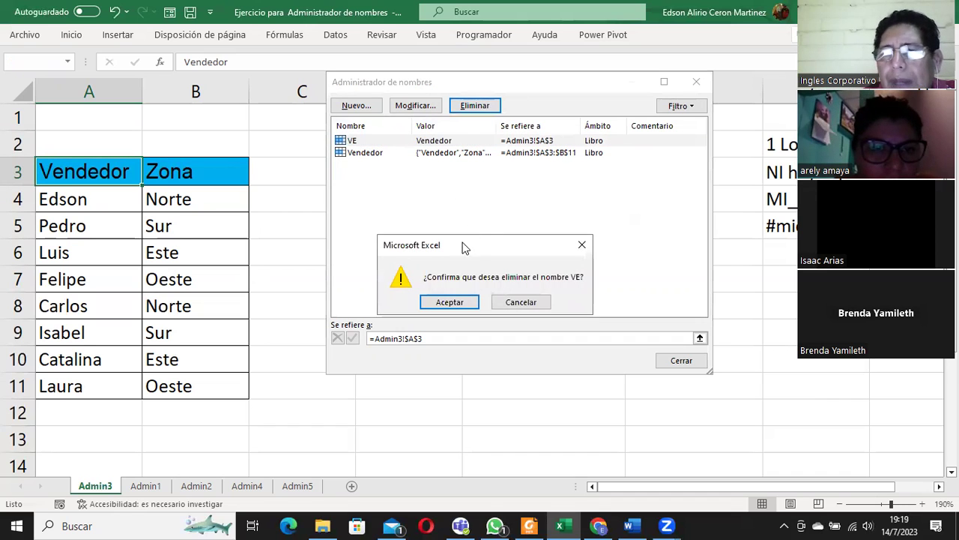
pyautogui.click(463, 306)
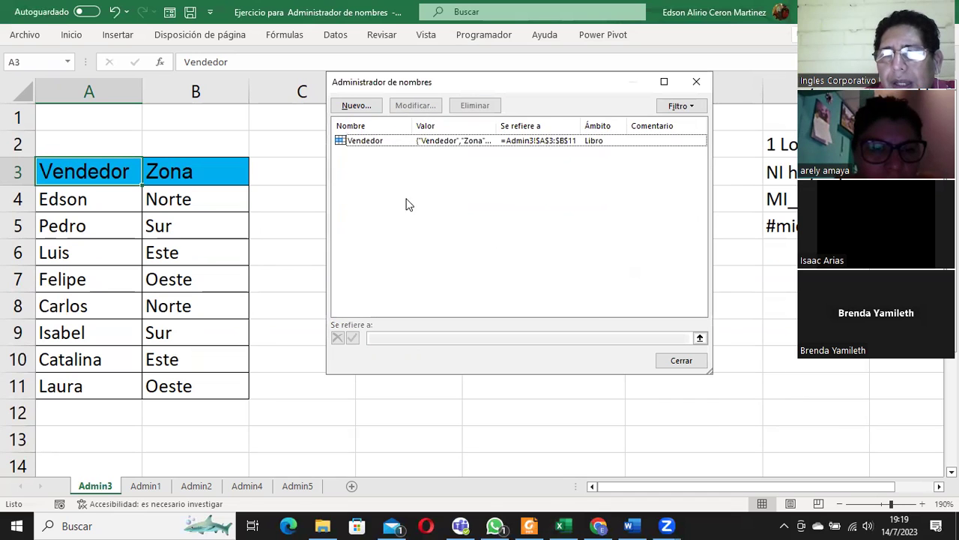
# - Delete the name Vendedor as well, confirm, and close the names window
pyautogui.click(375, 141)
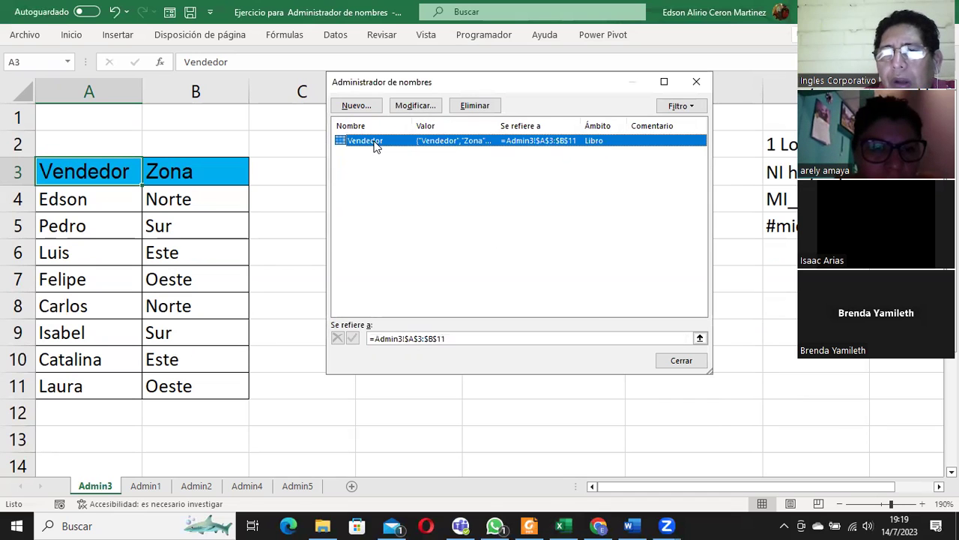
pyautogui.click(465, 109)
pyautogui.click(449, 302)
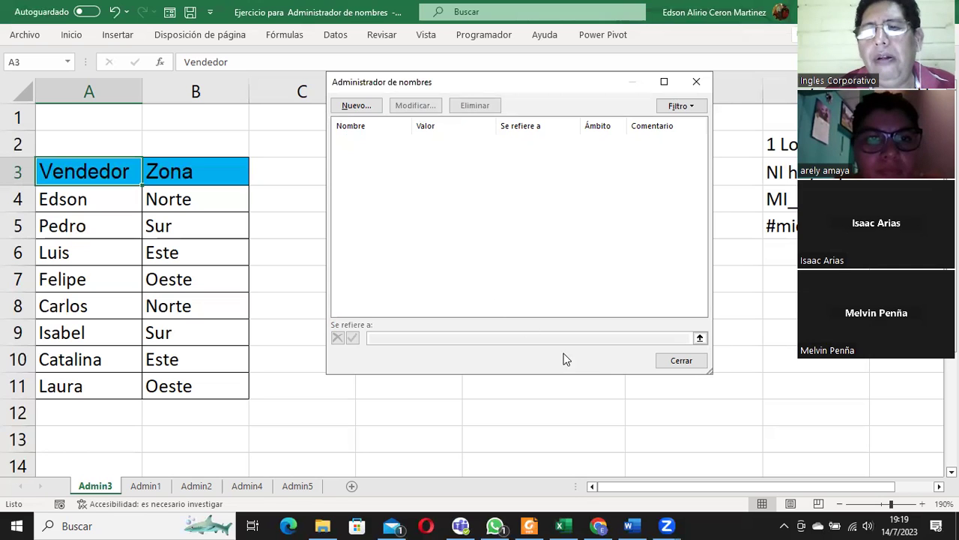
pyautogui.click(678, 361)
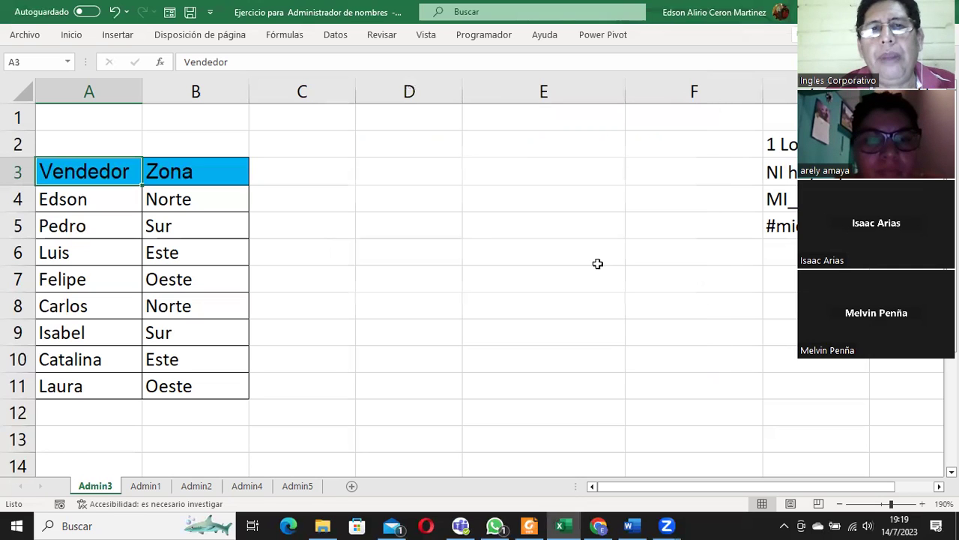
# - Reopen Administrador de nombres from Fórmulas to confirm the name list is empty
pyautogui.click(282, 36)
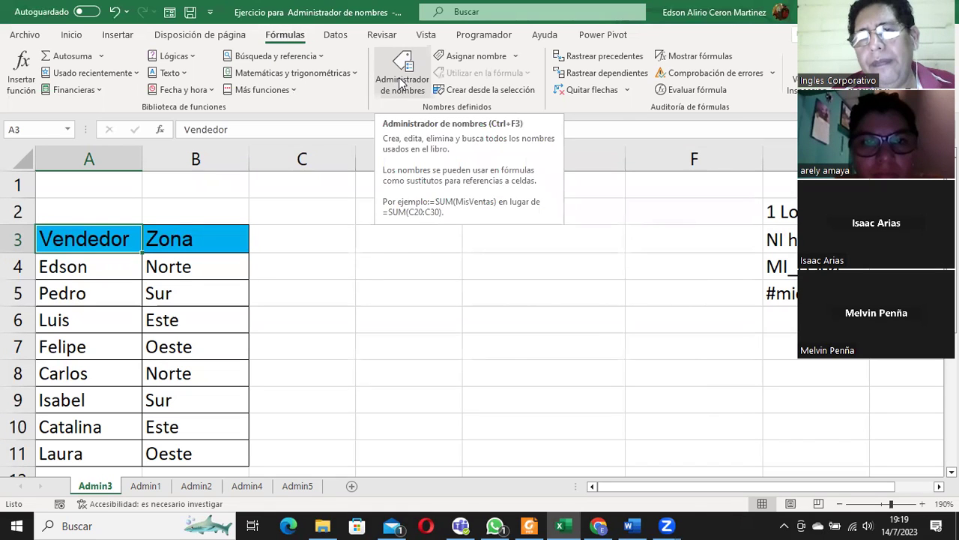
pyautogui.click(401, 82)
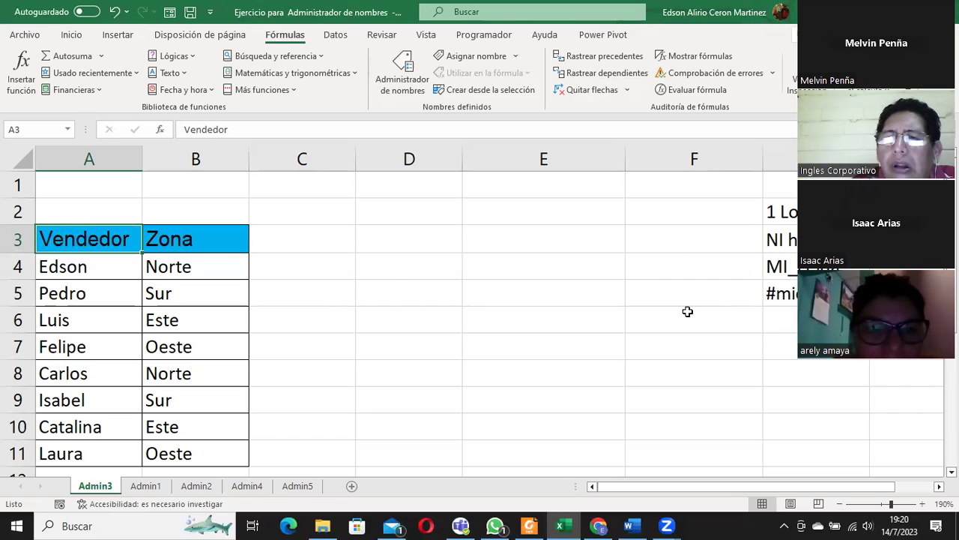
pyautogui.click(388, 75)
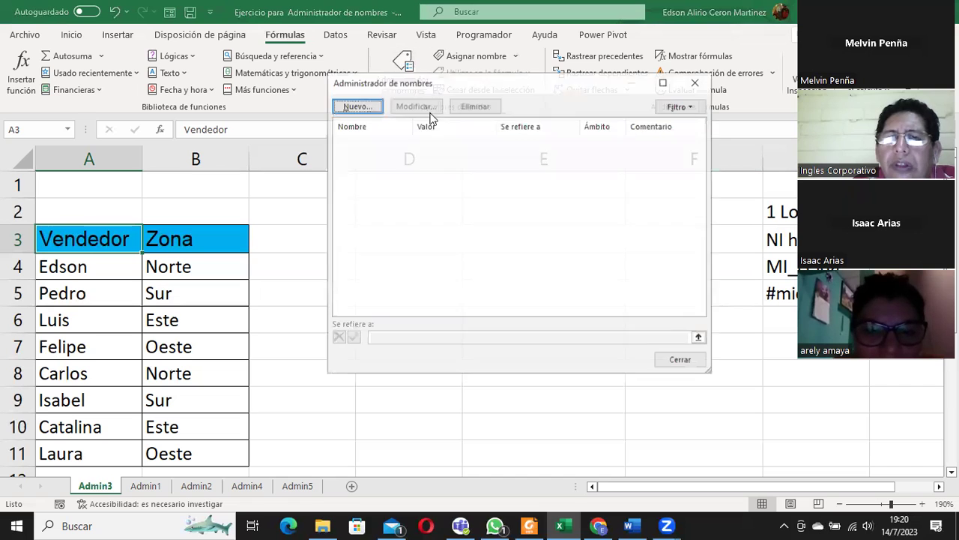
pyautogui.click(694, 363)
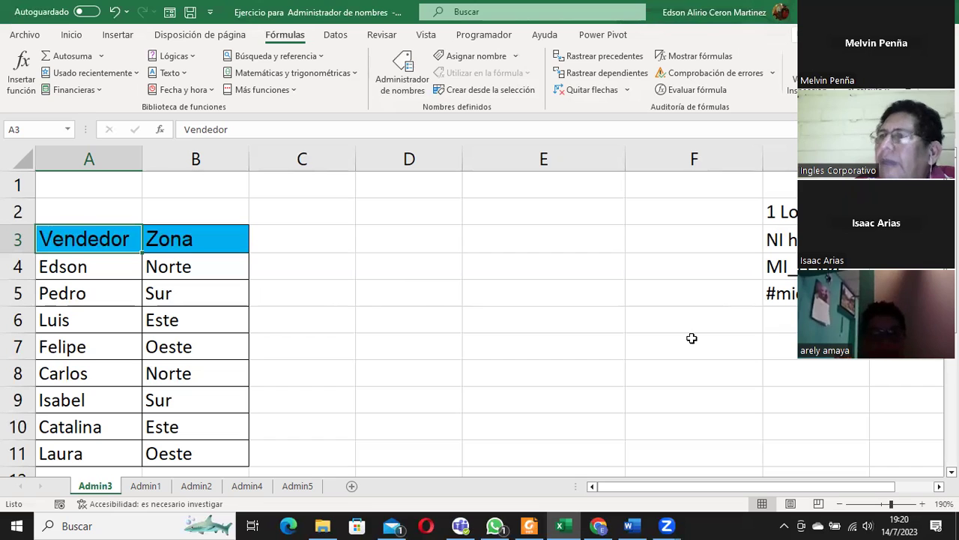
# - Select the table A3:B11 and name it 'Vendedor' in the Name Box
pyautogui.moveTo(607, 485); pyautogui.dragTo(627, 428)
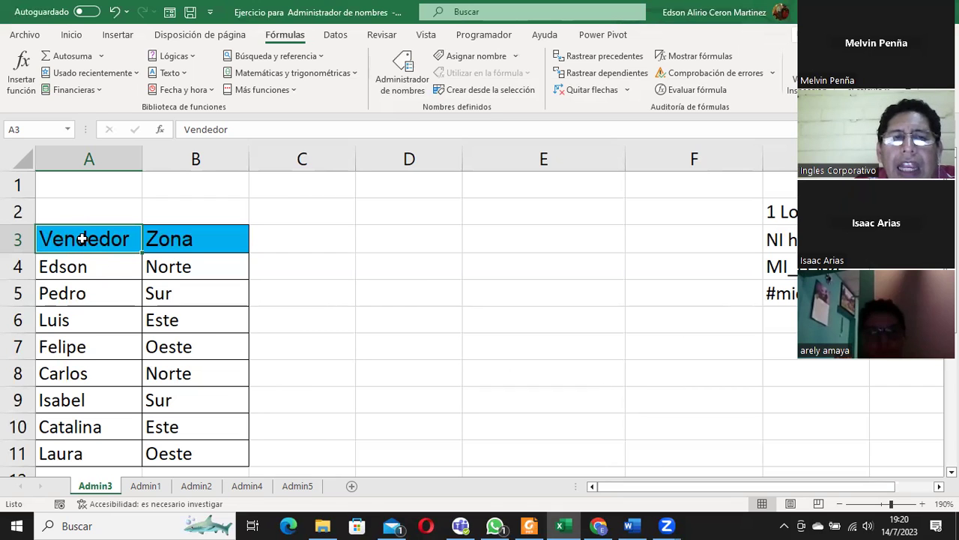
pyautogui.moveTo(79, 235); pyautogui.dragTo(197, 449)
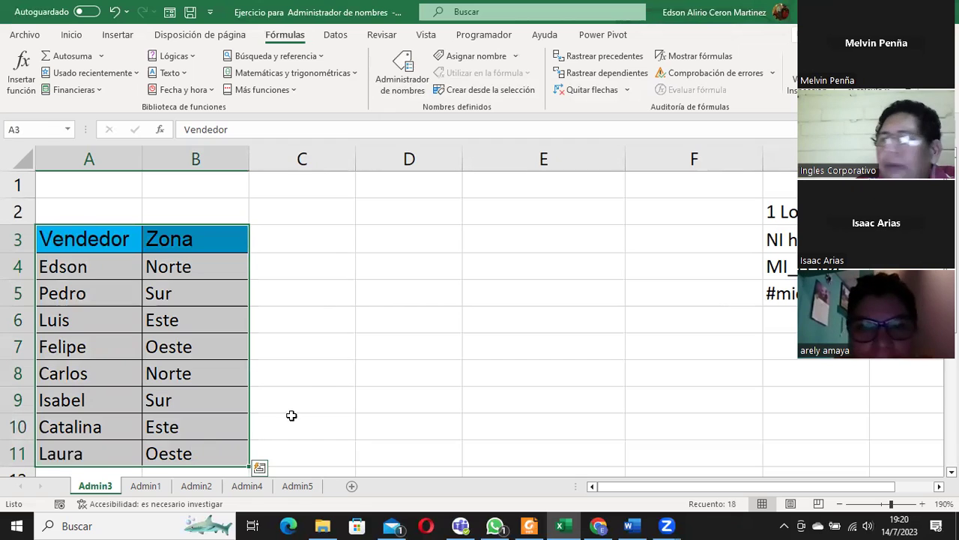
pyautogui.click(292, 412)
pyautogui.click(90, 239)
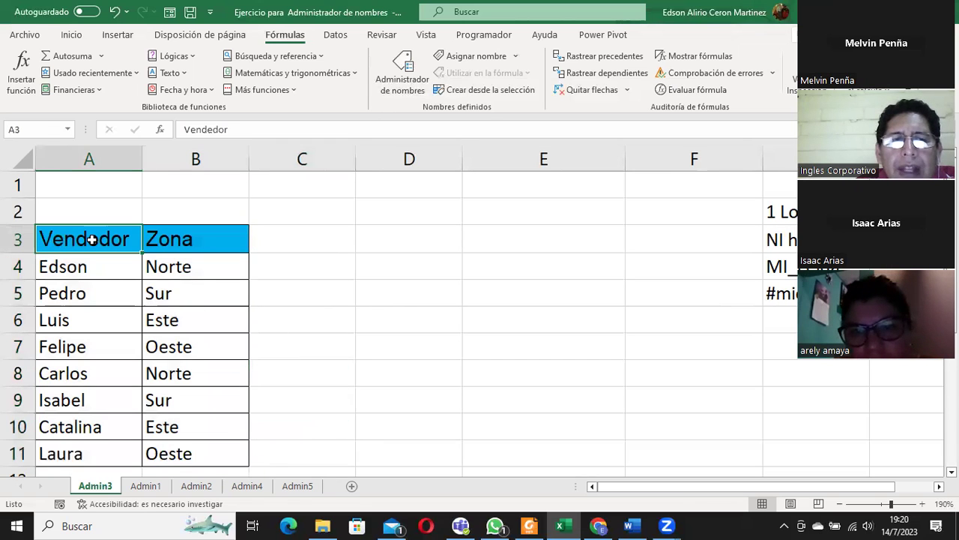
pyautogui.moveTo(92, 240); pyautogui.dragTo(183, 448)
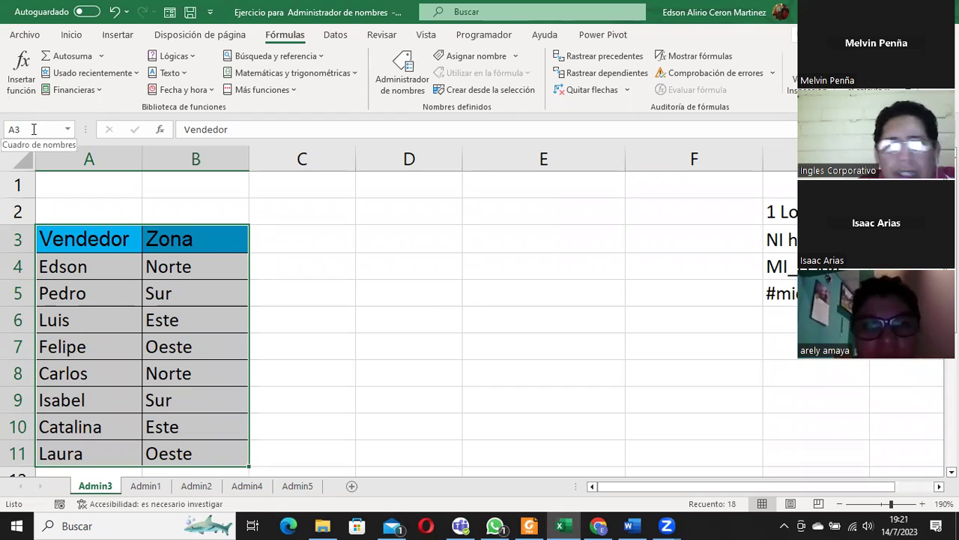
pyautogui.click(34, 129)
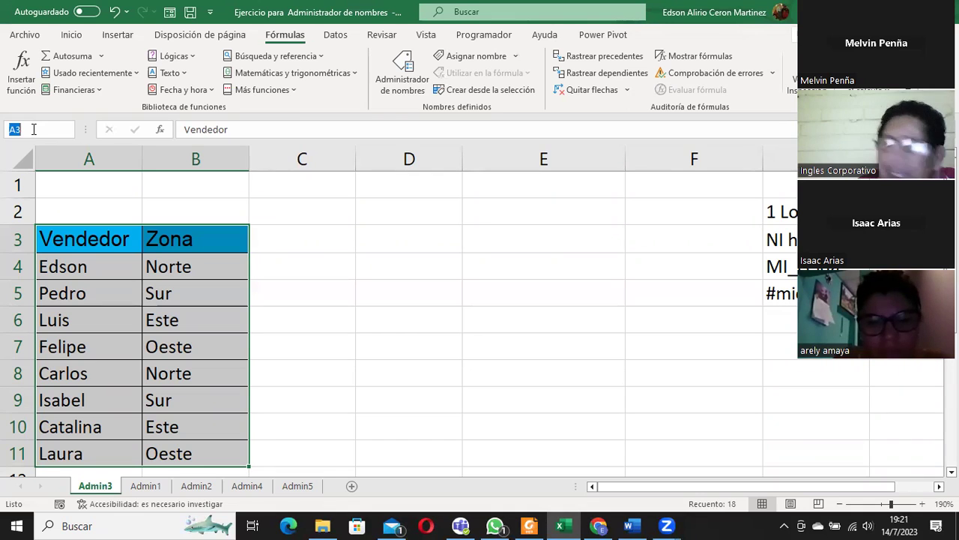
pyautogui.write('Vendedor')
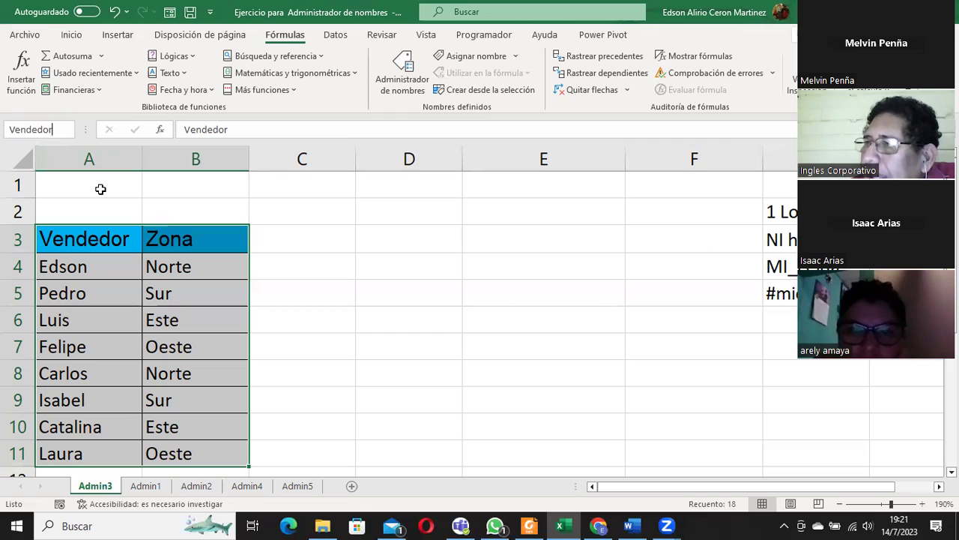
pyautogui.press('Return')
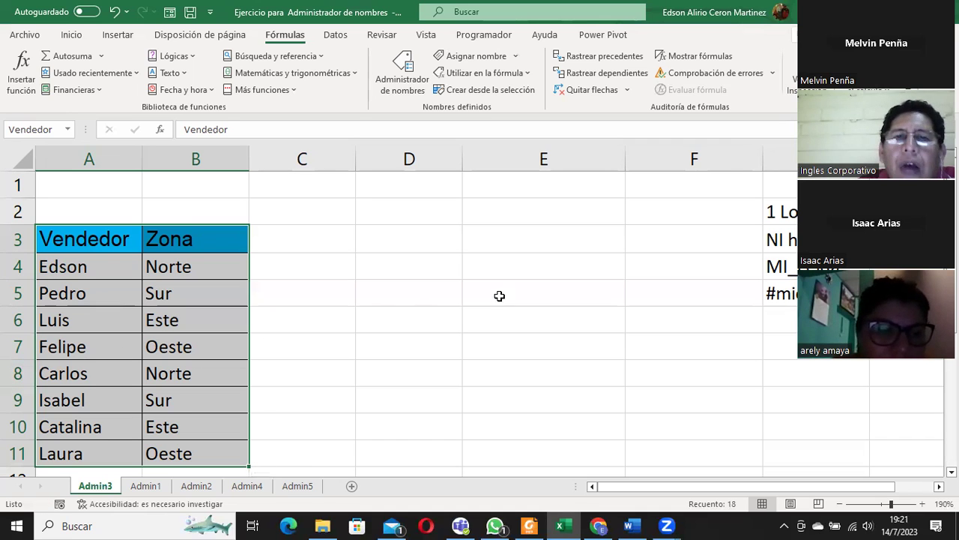
# - From cells E3 and D5, jump to the Vendedor range via the Name Box list
pyautogui.click(552, 233)
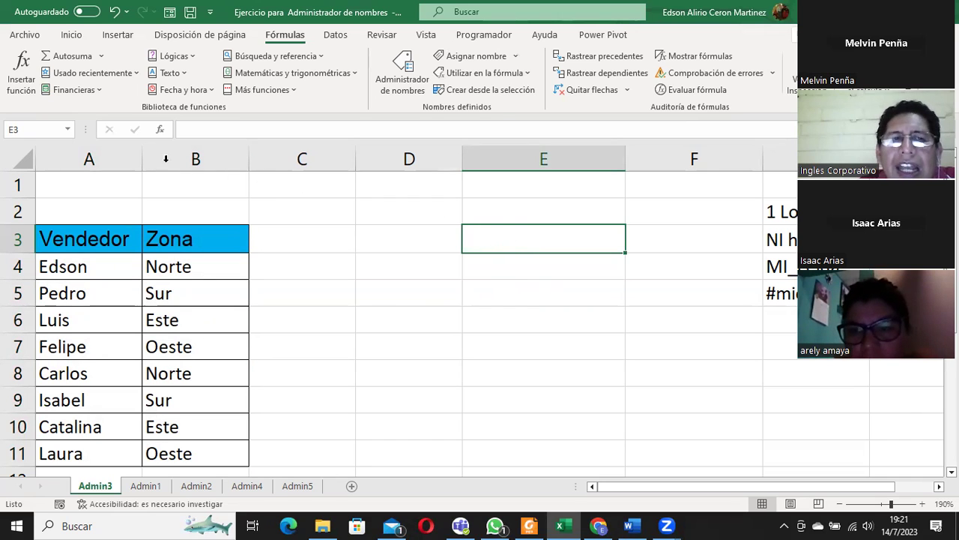
pyautogui.click(66, 133)
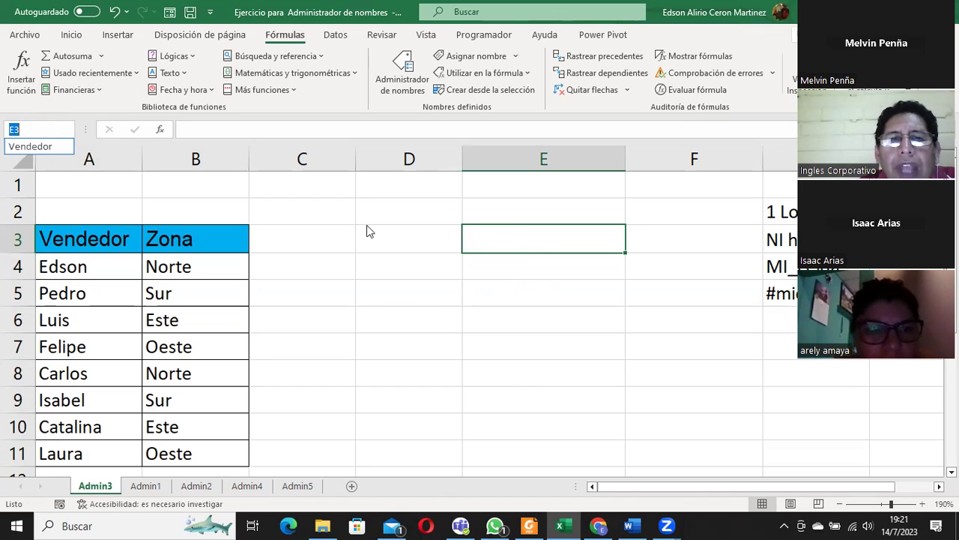
pyautogui.press('Escape')
pyautogui.click(360, 288)
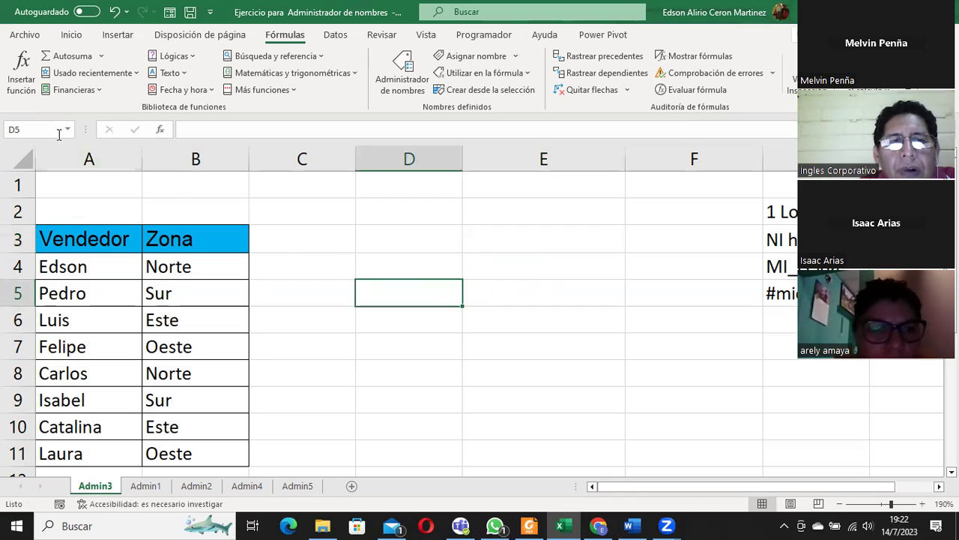
pyautogui.click(68, 129)
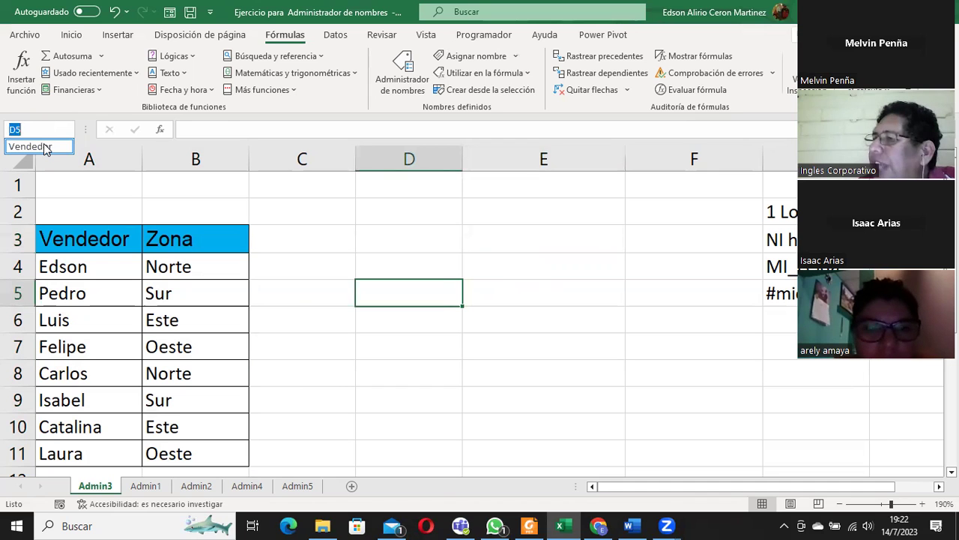
pyautogui.click(44, 147)
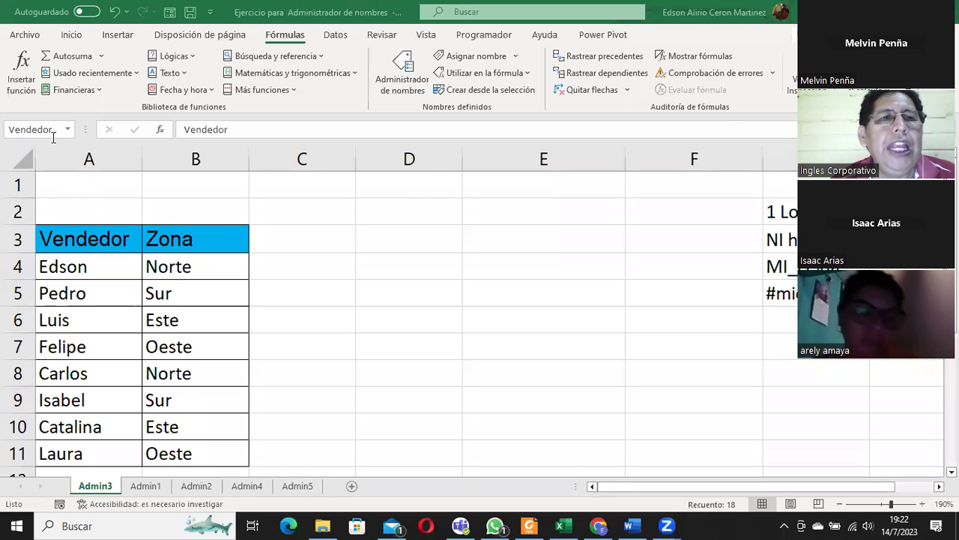
pyautogui.press('Return')
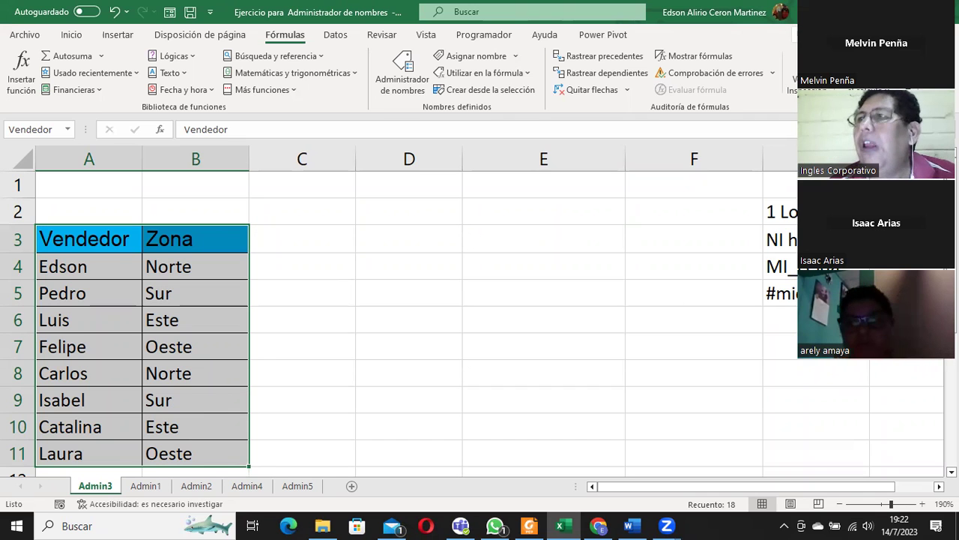
pyautogui.press('super+shift+s')
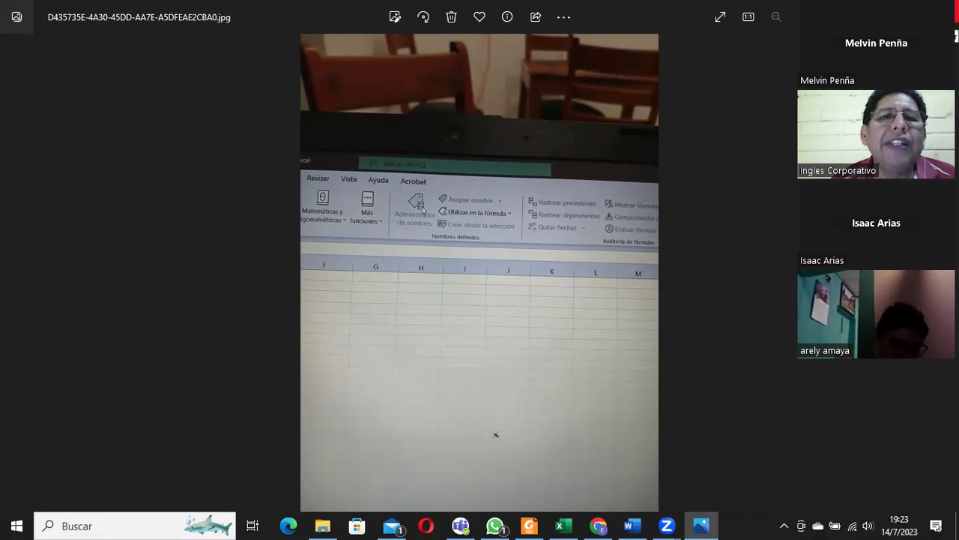
# - Close the photo of the other Excel screen and return to the workbook
pyautogui.hotkey('alt', 'F4')
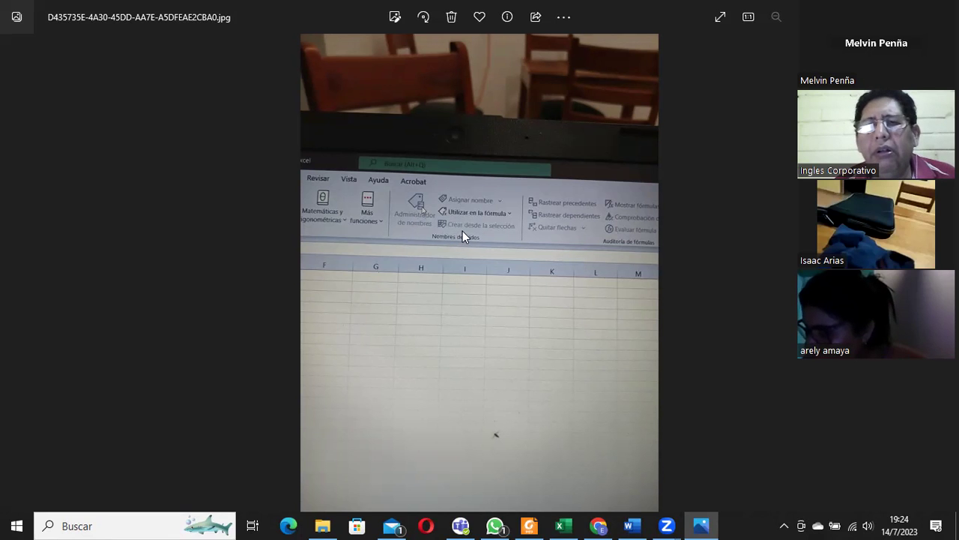
pyautogui.hotkey('alt', 'Tab')
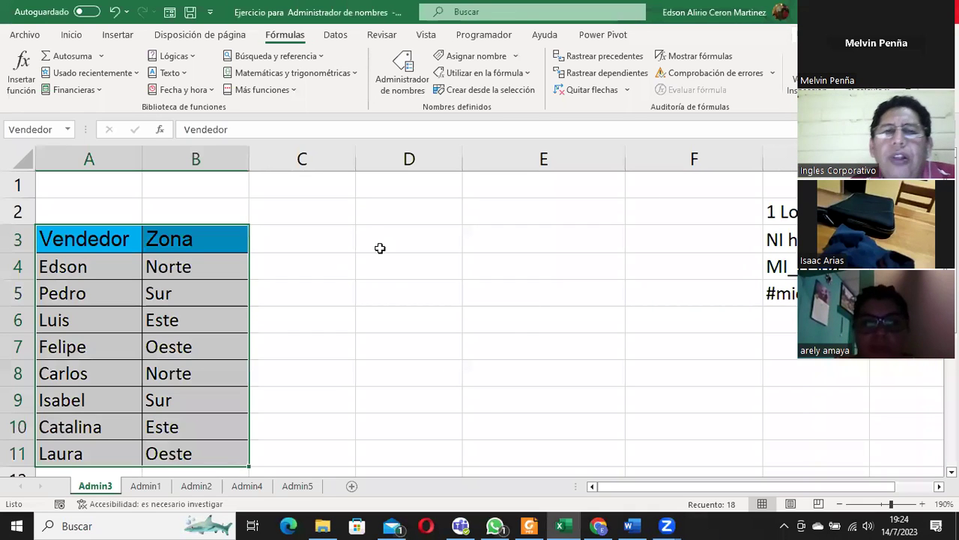
# - Zoom in and build =Vendedor in D3 by typing 've' and picking Vendedor from autocomplete
pyautogui.click(403, 242)
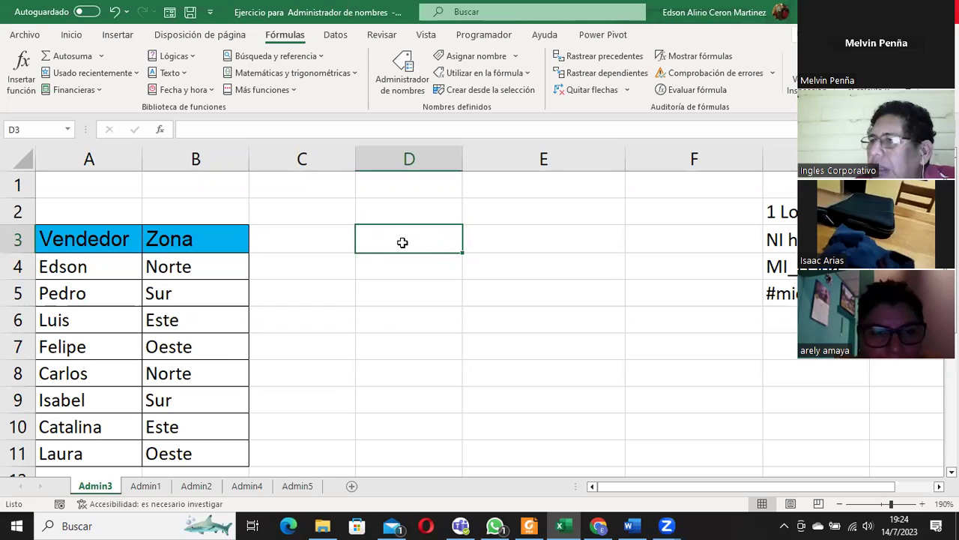
pyautogui.click(923, 504)
pyautogui.click(923, 504)
pyautogui.click(923, 504)
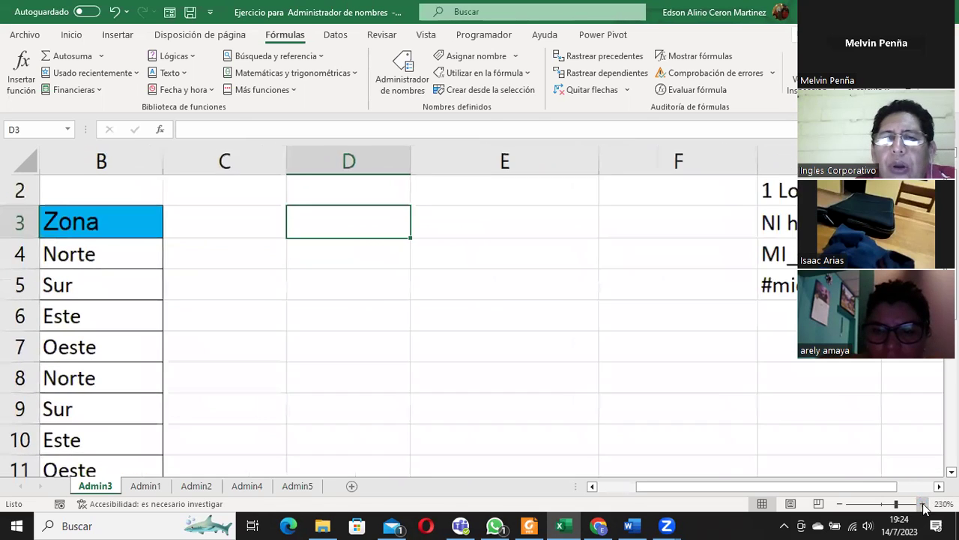
pyautogui.click(923, 504)
pyautogui.doubleClick(376, 232)
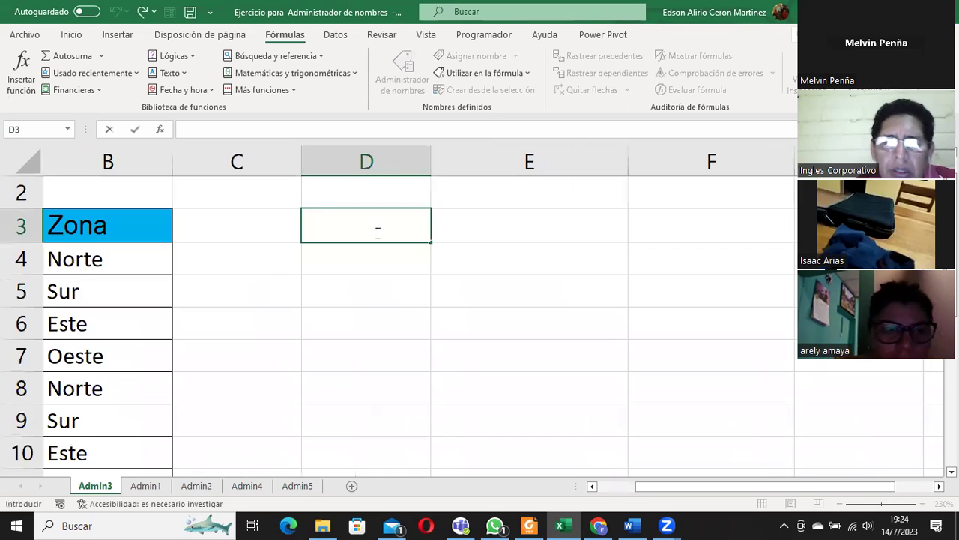
pyautogui.write('=')
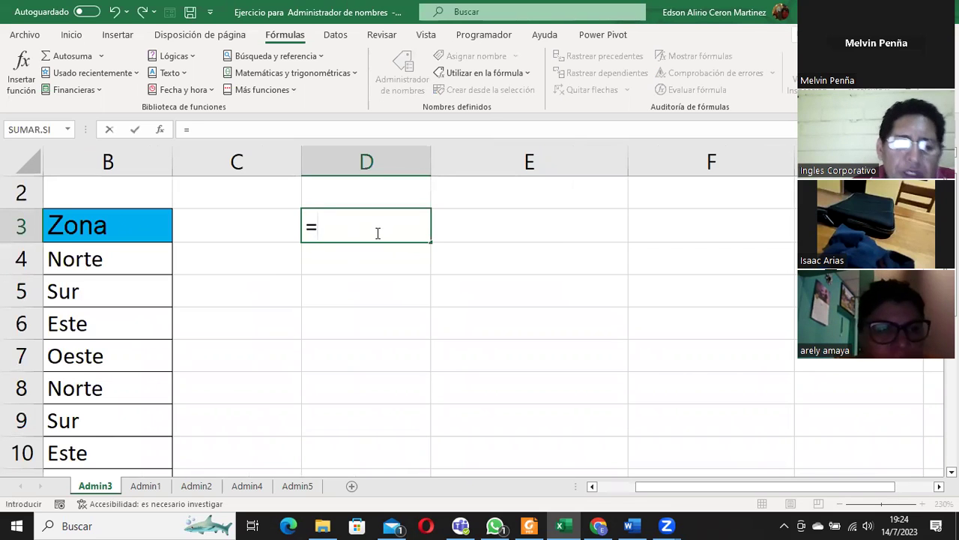
pyautogui.write('v')
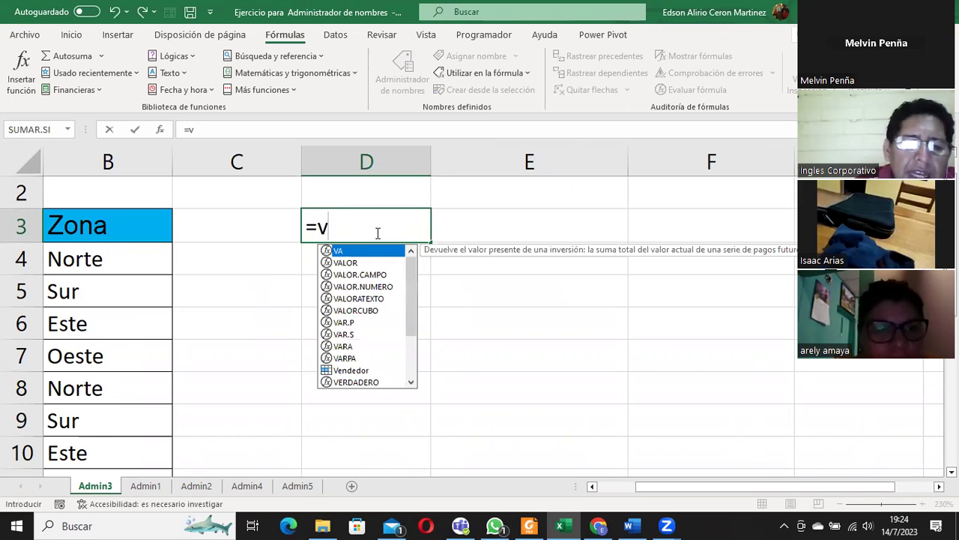
pyautogui.write('e')
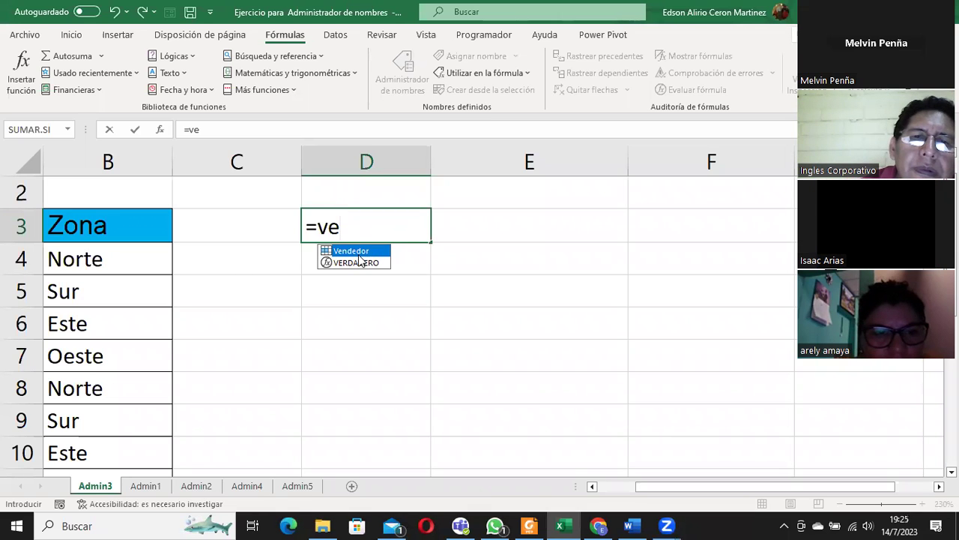
pyautogui.doubleClick(356, 251)
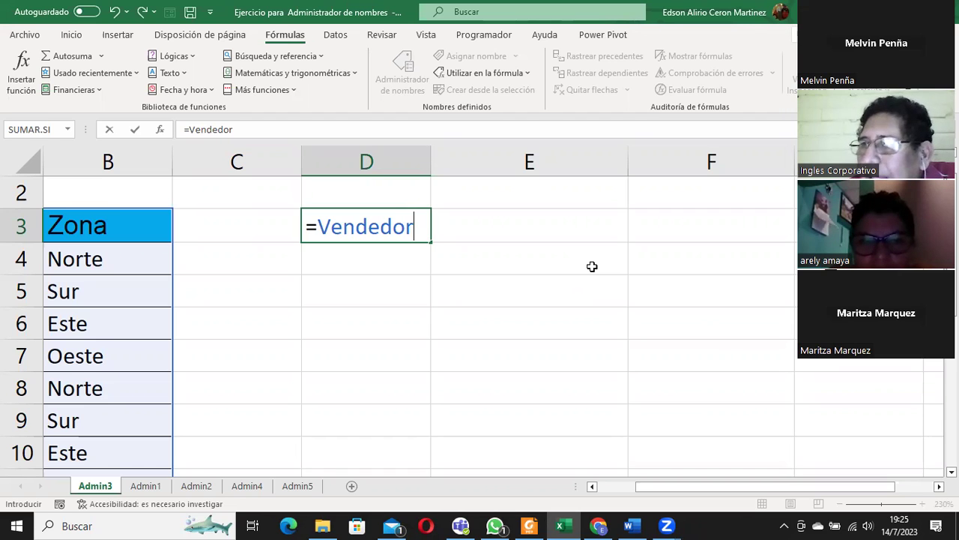
pyautogui.press('BackSpace')
pyautogui.press('BackSpace')
pyautogui.press('BackSpace')
pyautogui.press('BackSpace')
pyautogui.press('BackSpace')
pyautogui.press('BackSpace')
pyautogui.press('BackSpace')
pyautogui.write('ve')
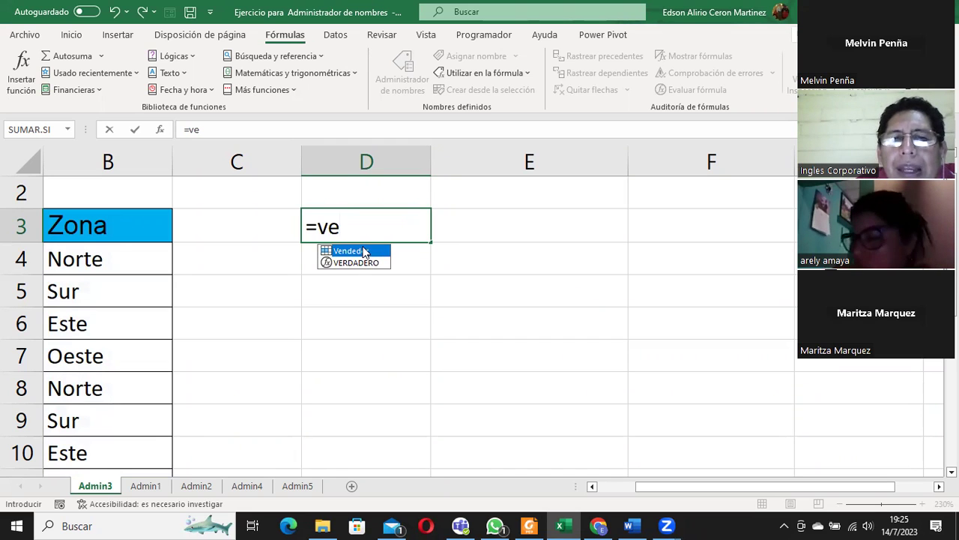
pyautogui.doubleClick(364, 252)
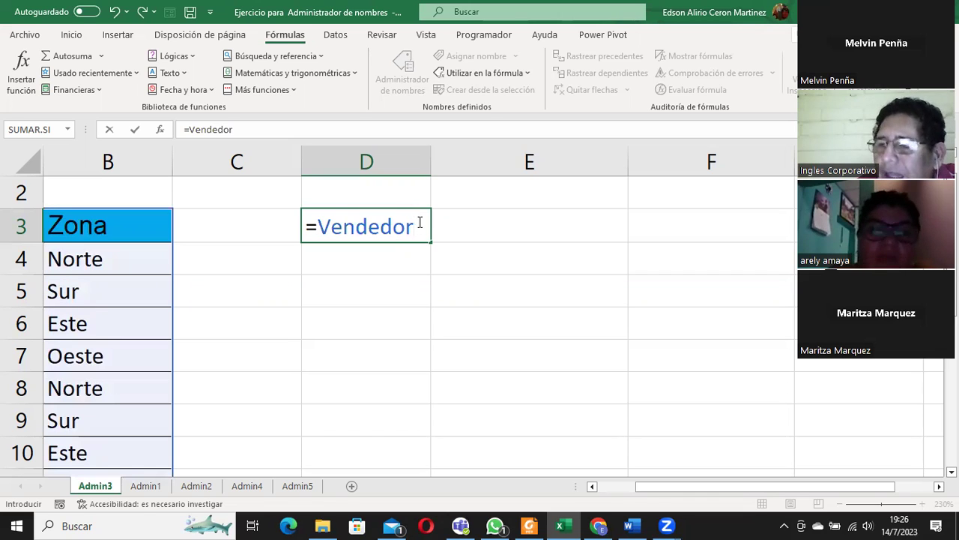
# - Commit =Vendedor in D3 so the table spills into D3:E11, then inspect the formula
pyautogui.press('Return')
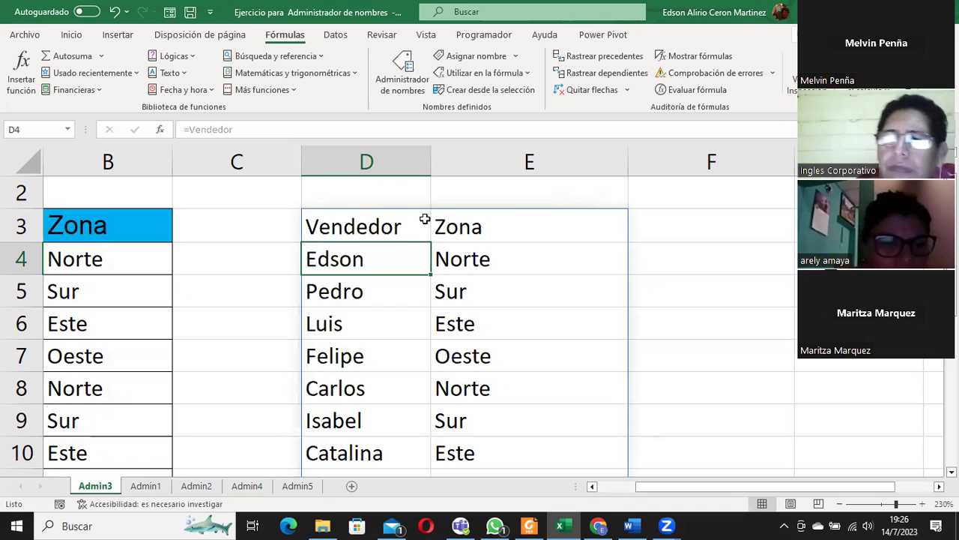
pyautogui.click(384, 227)
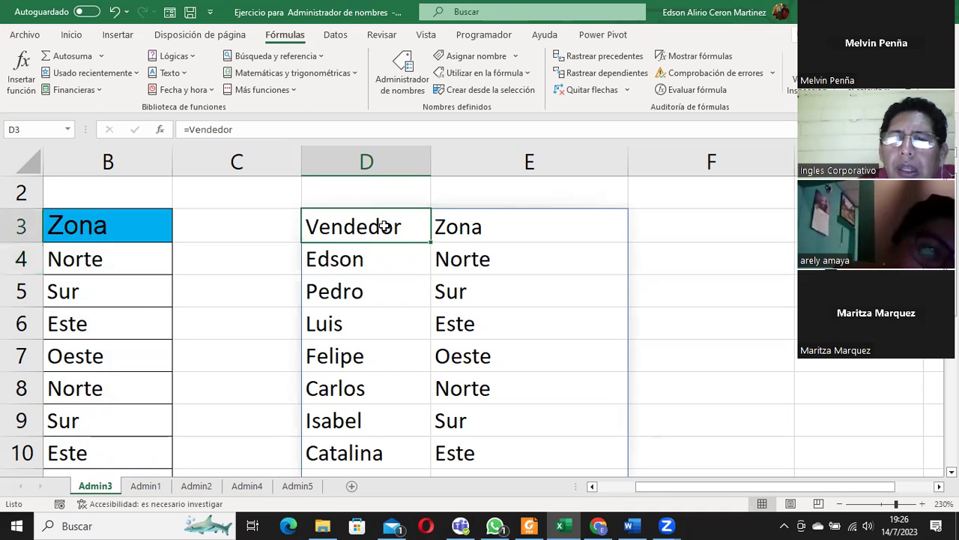
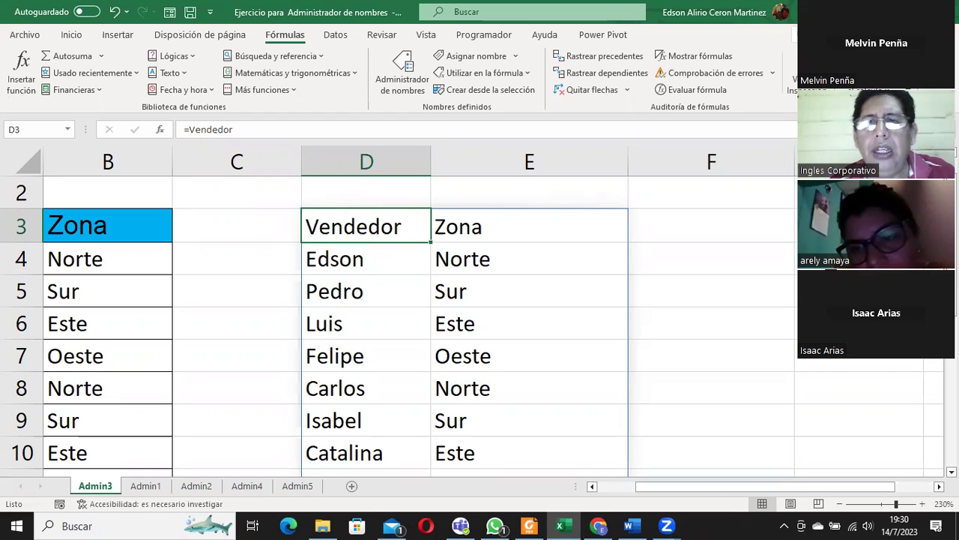
# - Select and look over the existing spilled Vendedor and Zona copy
pyautogui.click(680, 224)
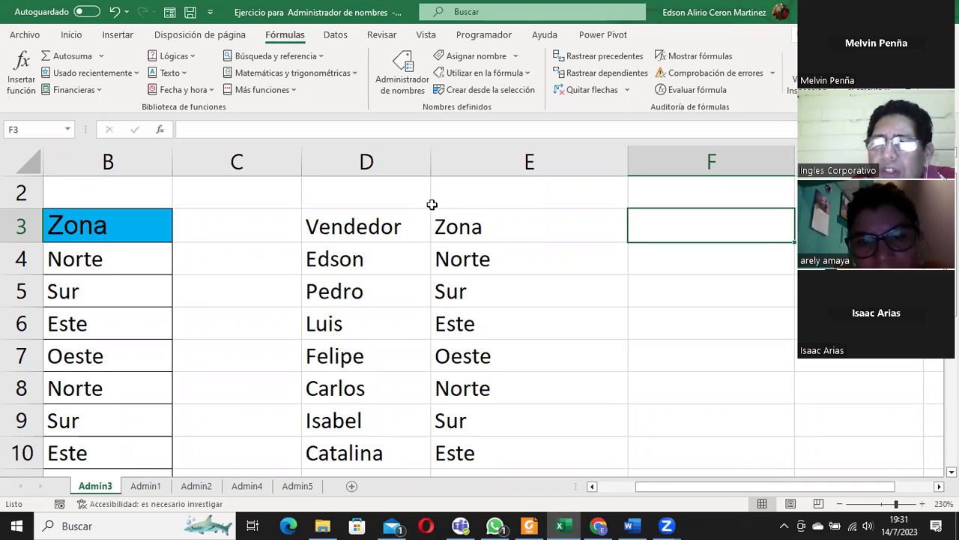
pyautogui.moveTo(662, 486); pyautogui.dragTo(596, 488)
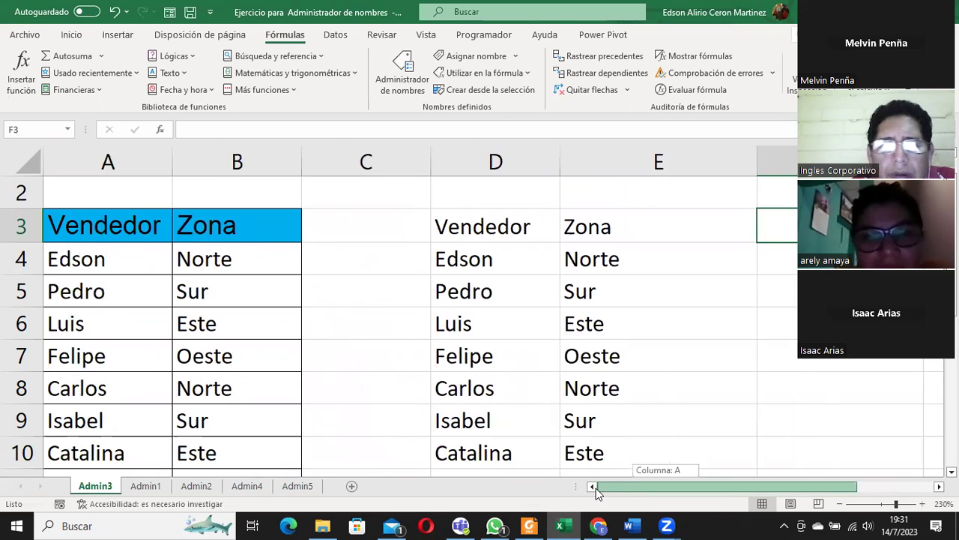
pyautogui.scroll(-1, 595, 486)
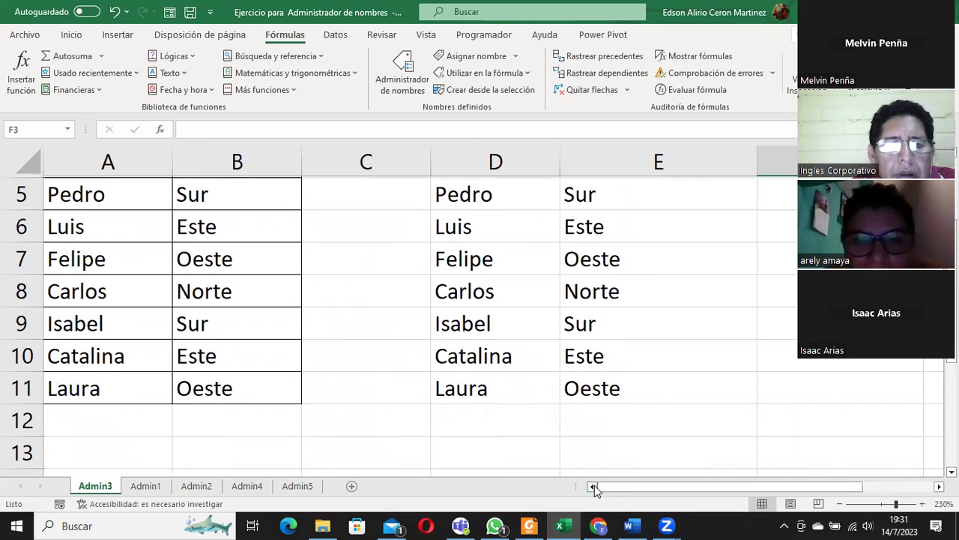
pyautogui.scroll(1, 594, 488)
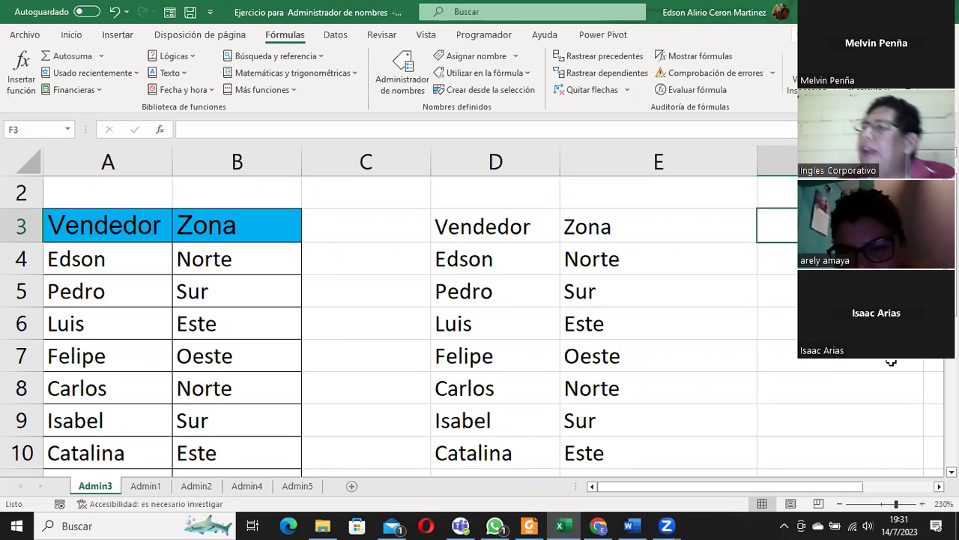
pyautogui.moveTo(487, 225); pyautogui.dragTo(655, 465)
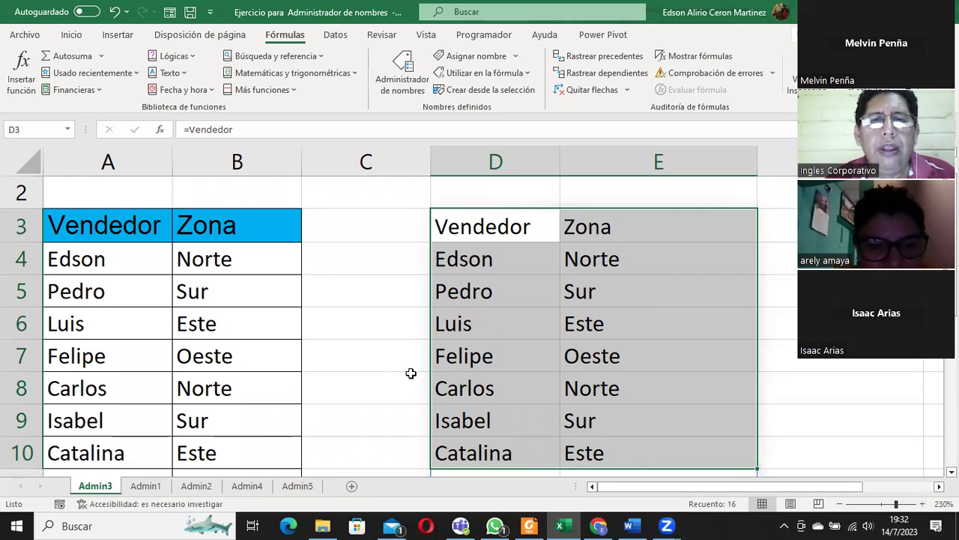
pyautogui.scroll(-3, 411, 373)
pyautogui.scroll(-1, 411, 373)
pyautogui.scroll(2, 422, 360)
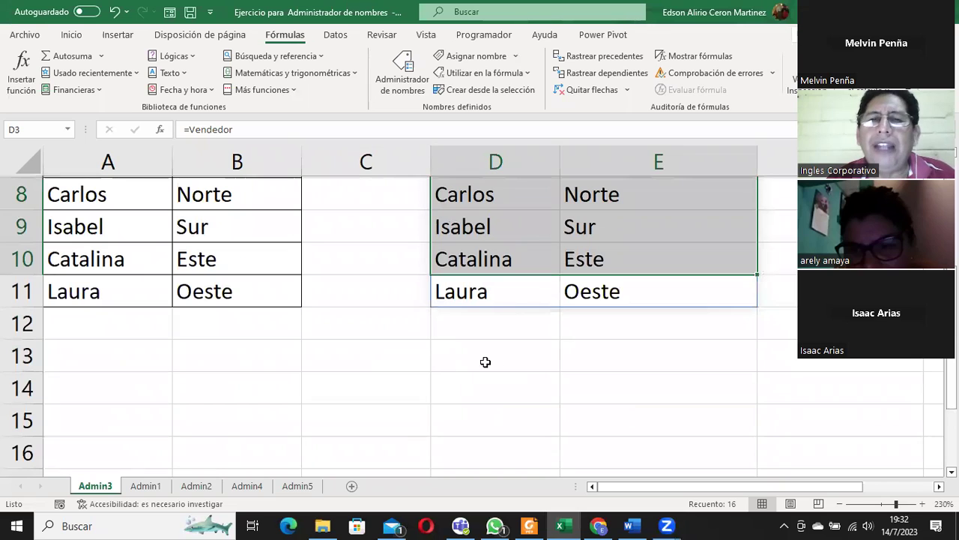
# - Enter =Vendedor in D13 to spill a second Vendedor/Zona table from row 13
pyautogui.click(461, 357)
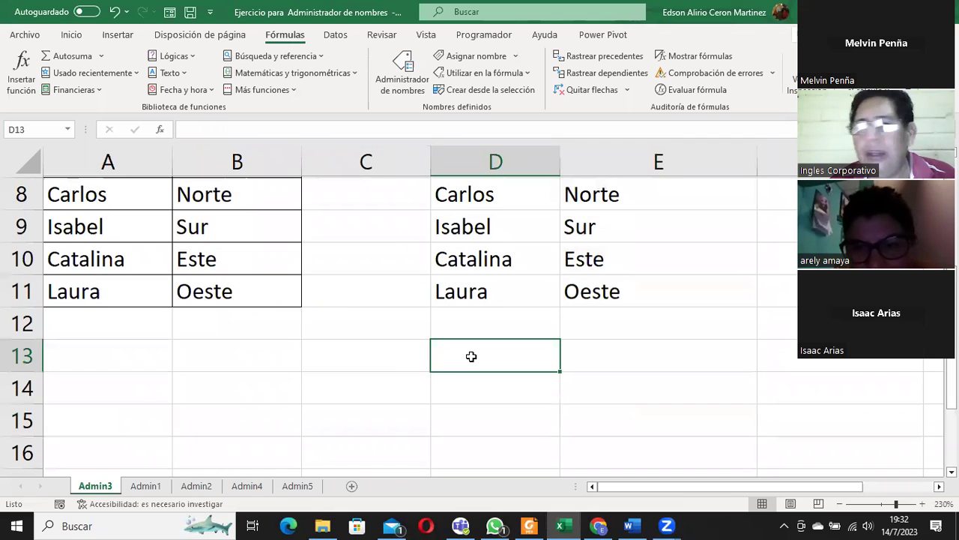
pyautogui.doubleClick(472, 357)
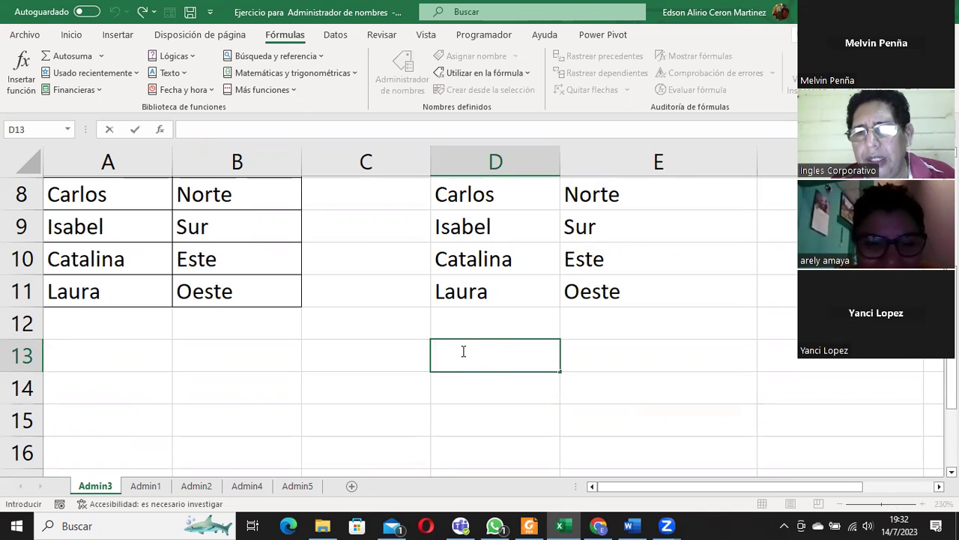
pyautogui.write('=')
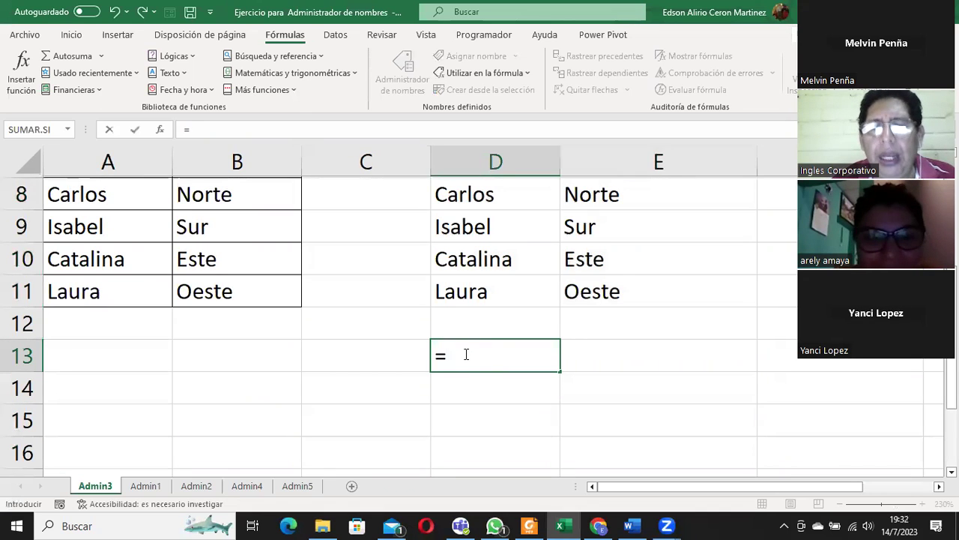
pyautogui.write('ve')
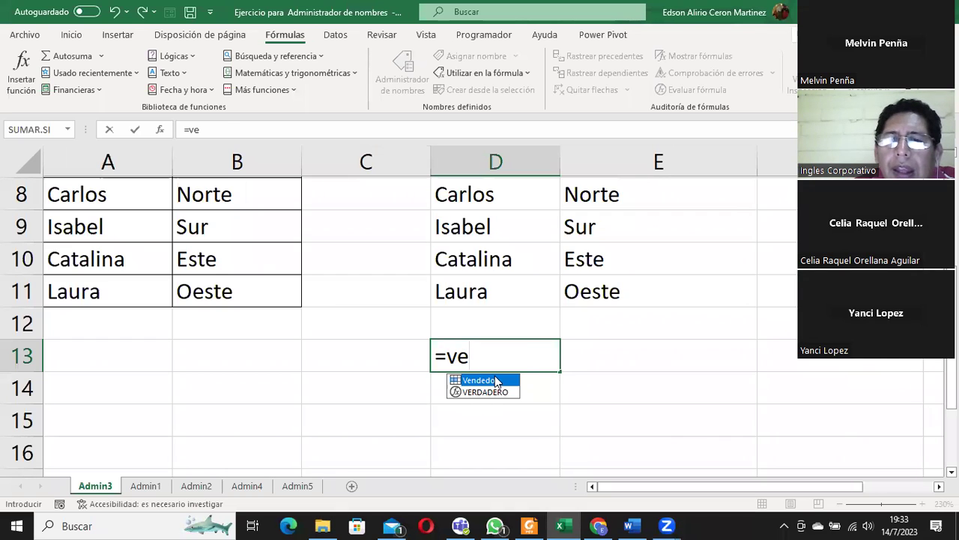
pyautogui.doubleClick(494, 377)
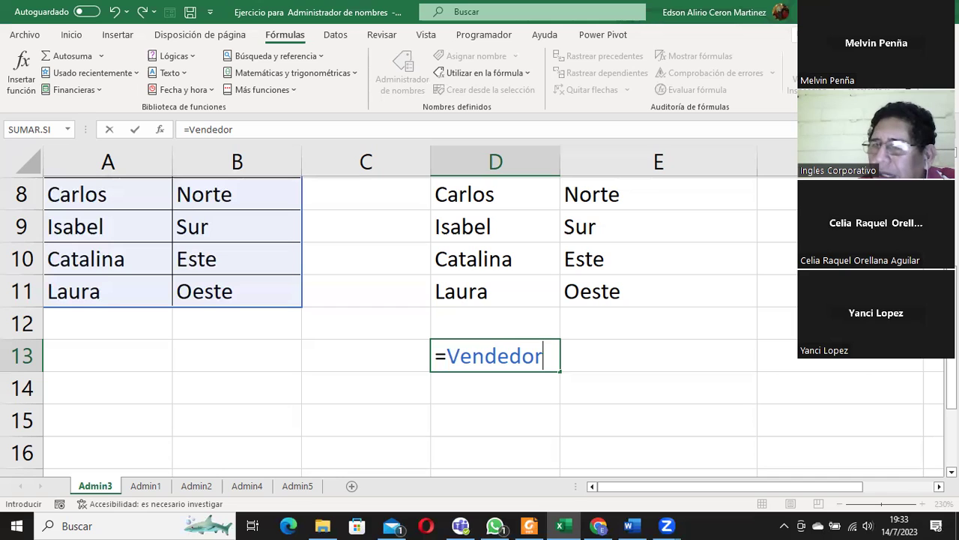
pyautogui.press('Return')
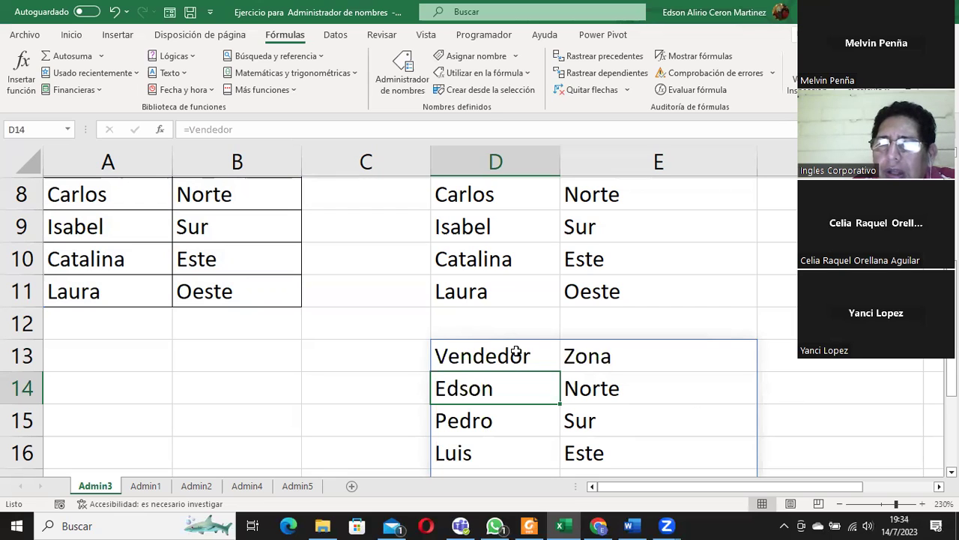
# - Select D13:E15 of the spilled table, then switch to the Admin1 sheet
pyautogui.click(517, 350)
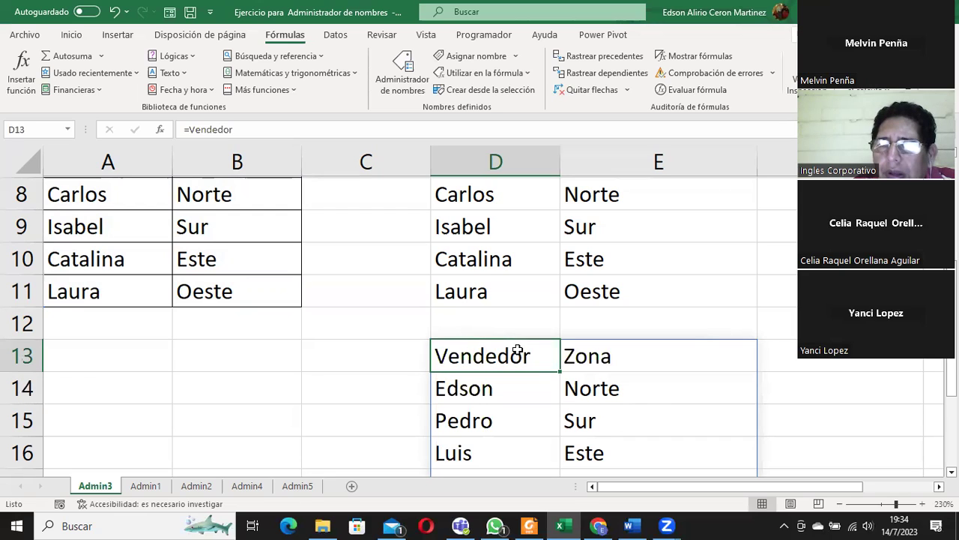
pyautogui.moveTo(517, 350); pyautogui.dragTo(643, 420)
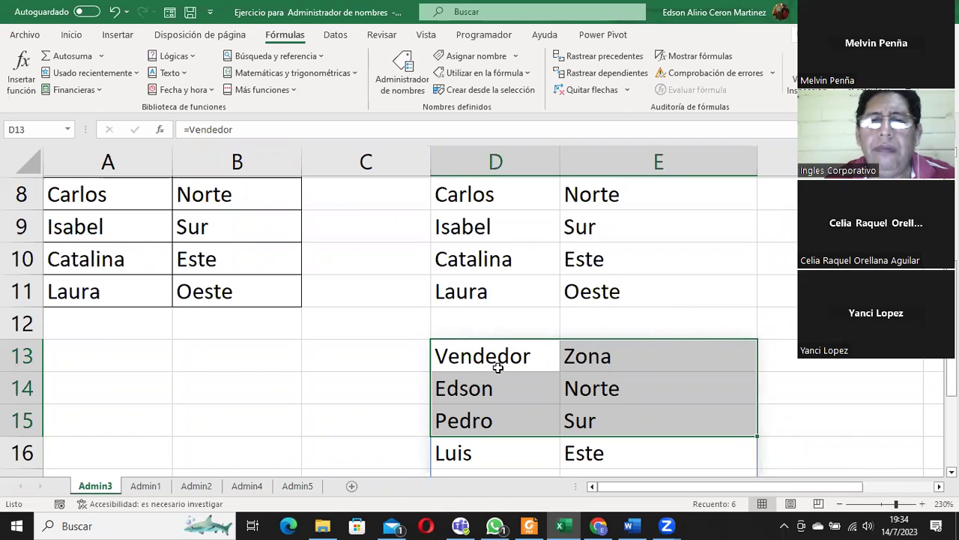
pyautogui.click(146, 489)
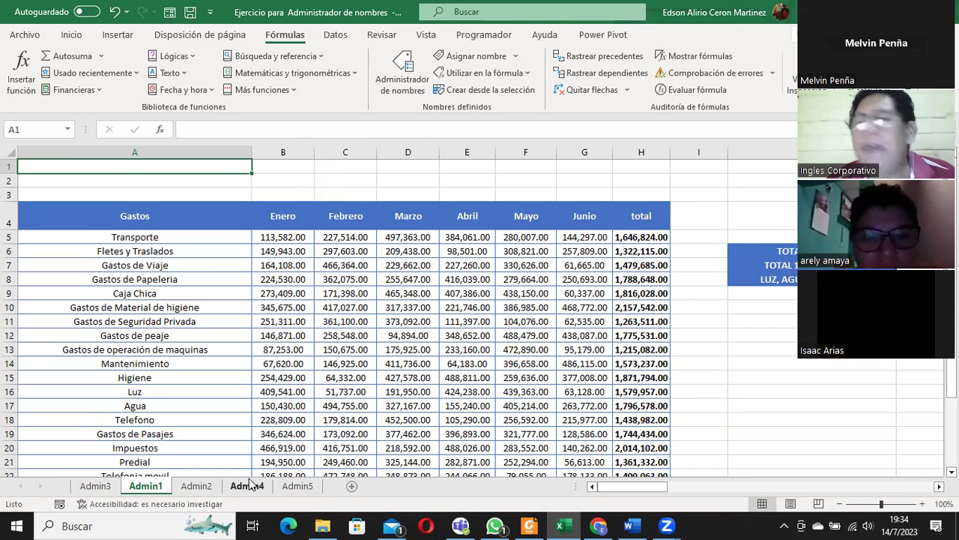
pyautogui.click(95, 489)
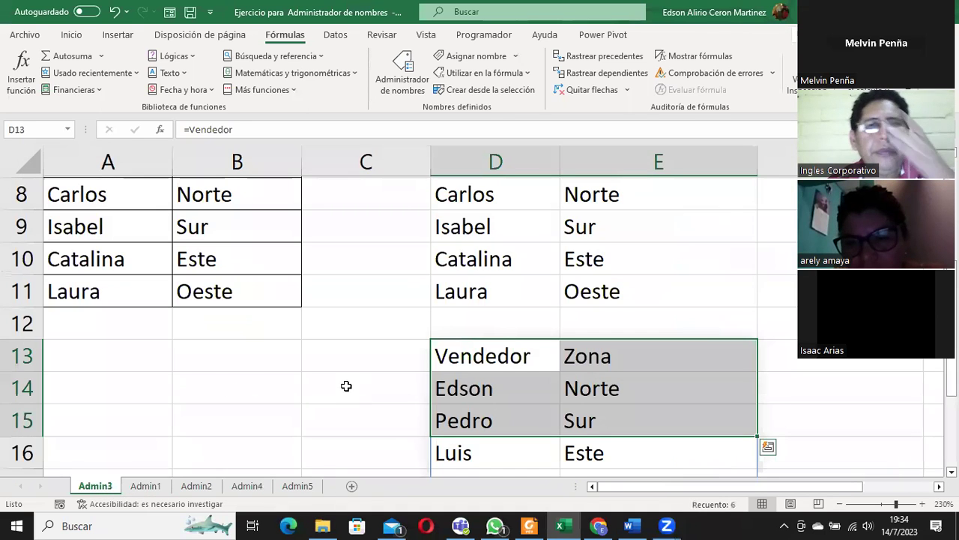
pyautogui.scroll(3, 350, 383)
pyautogui.scroll(-2, 350, 383)
pyautogui.scroll(-2, 350, 383)
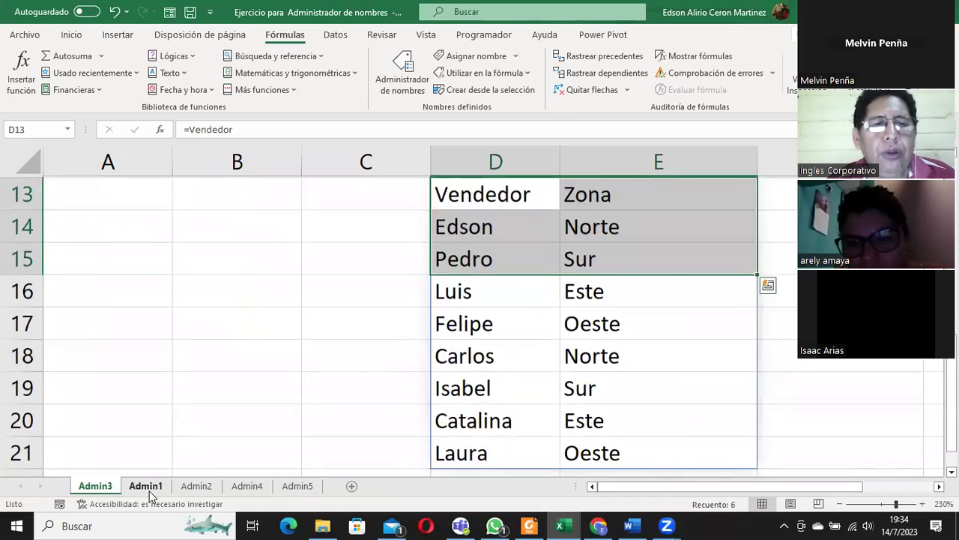
pyautogui.click(145, 486)
pyautogui.scroll(-1, 487, 363)
pyautogui.scroll(-3, 525, 345)
pyautogui.scroll(2, 571, 328)
pyautogui.scroll(1, 571, 327)
pyautogui.scroll(1, 572, 327)
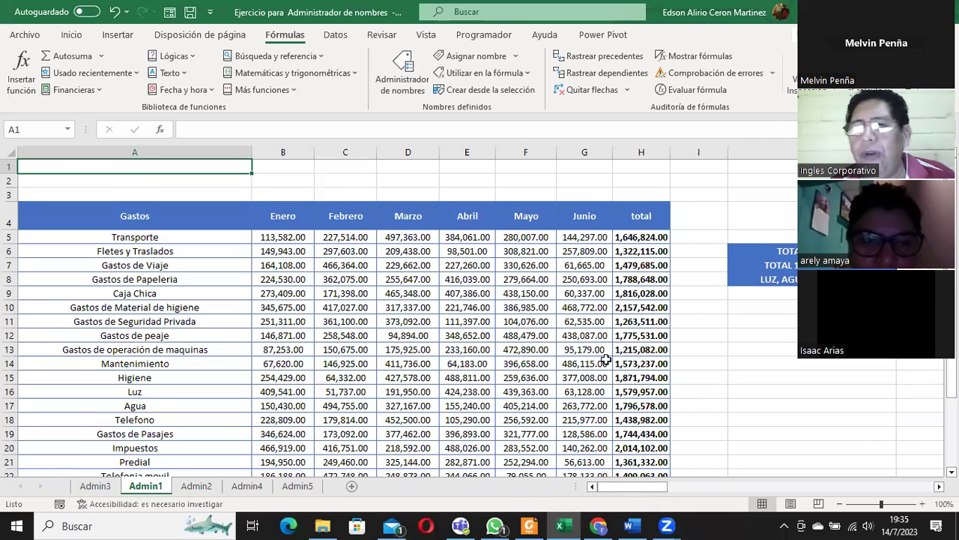
# - Select the total column H4:H23 and open Crear desde la selección with Fila superior checked
pyautogui.click(640, 218)
pyautogui.moveTo(641, 258); pyautogui.dragTo(637, 448)
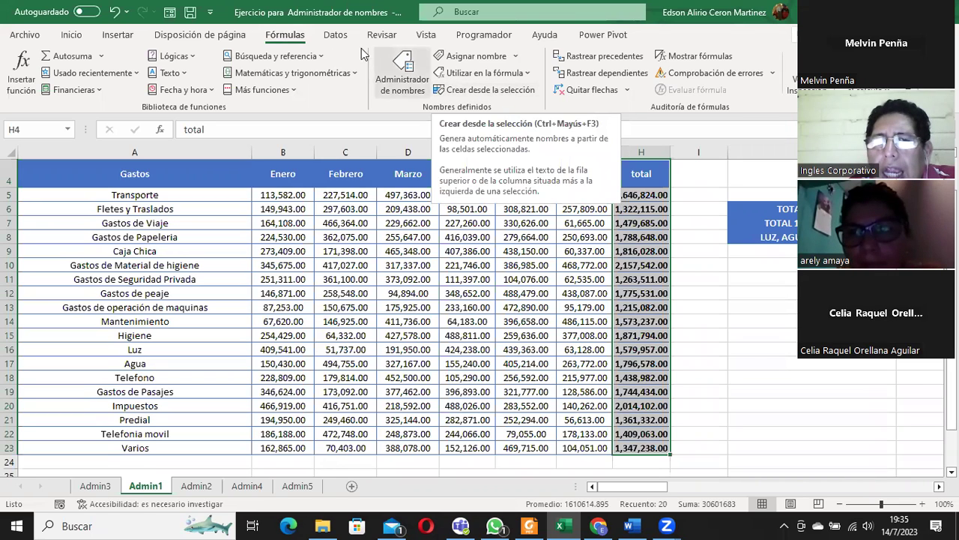
pyautogui.click(480, 89)
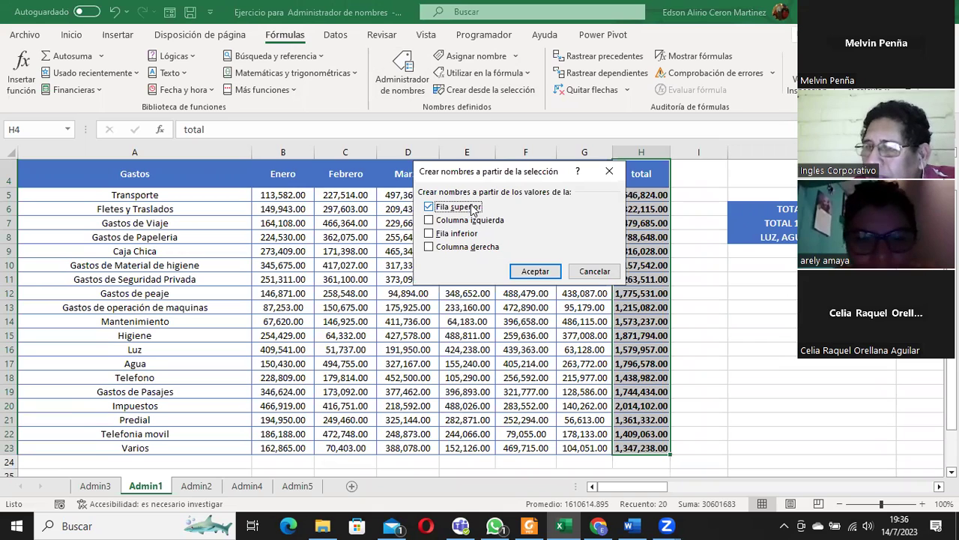
# - Accept naming column H from its header, then start editing TOTAL GENERAL cell K6
pyautogui.click(536, 272)
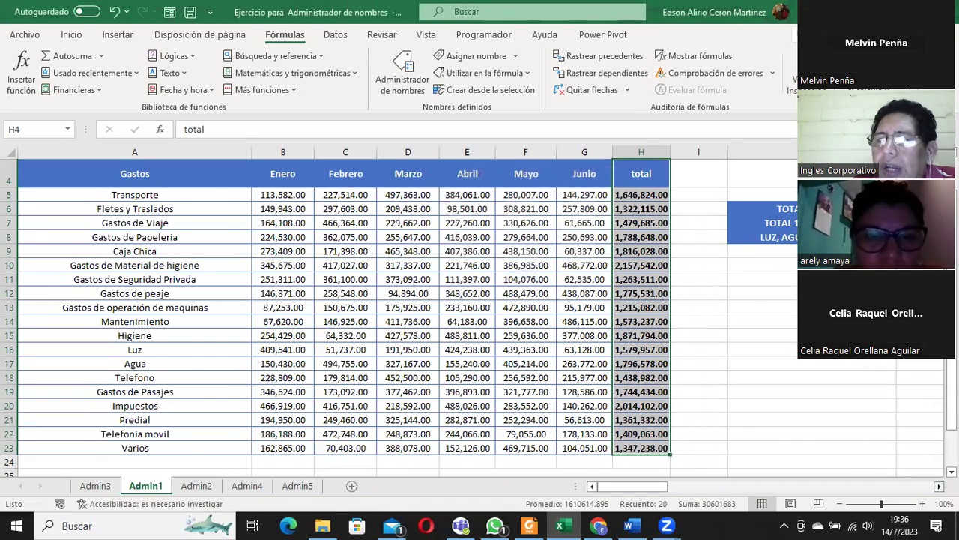
pyautogui.hscroll(2, 480, 173)
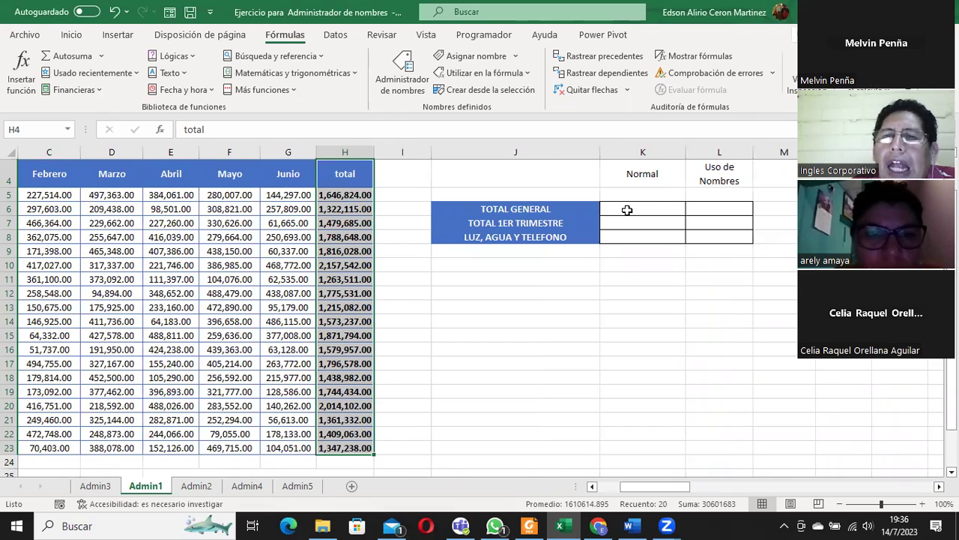
pyautogui.click(627, 210)
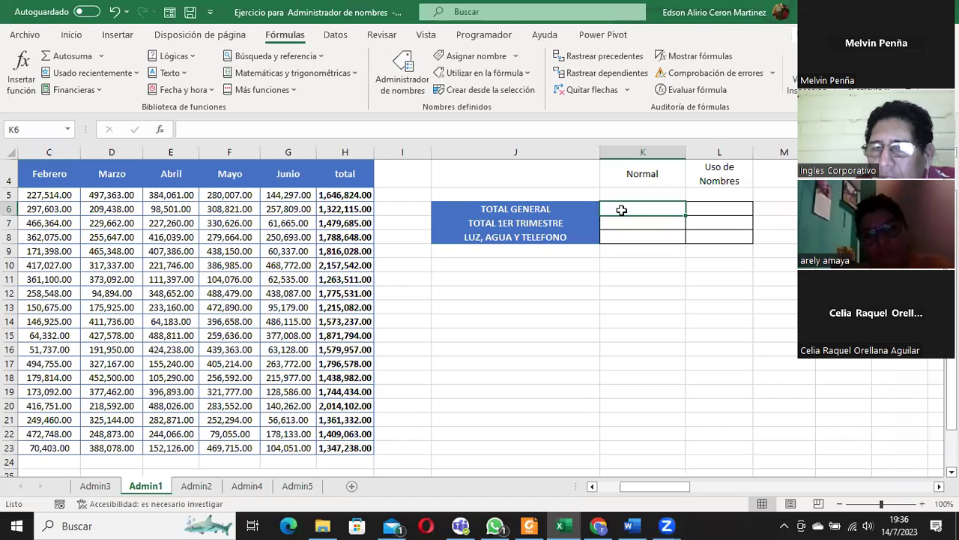
pyautogui.doubleClick(622, 209)
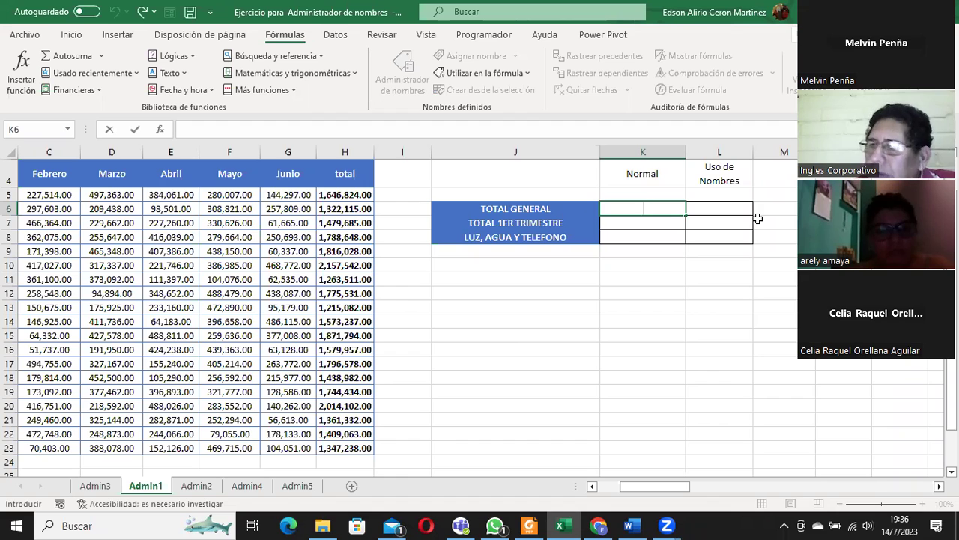
# - Begin the TOTAL GENERAL formula in K6 with =suma(t
pyautogui.write('=')
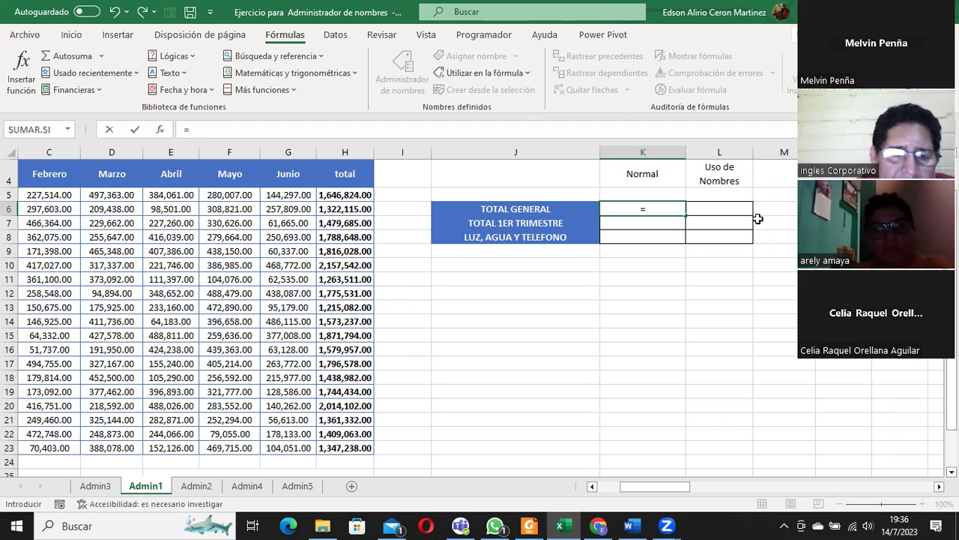
pyautogui.write('suma')
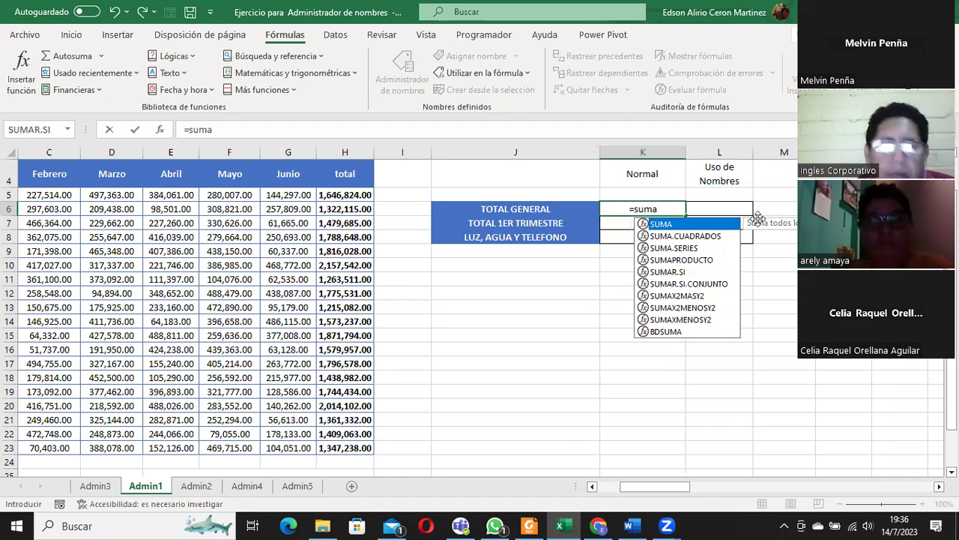
pyautogui.write('(')
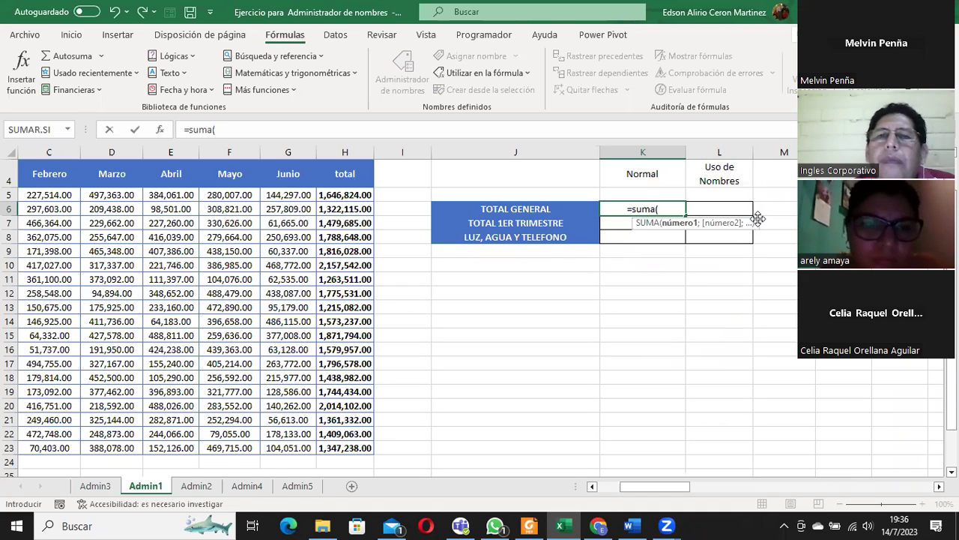
pyautogui.write('t')
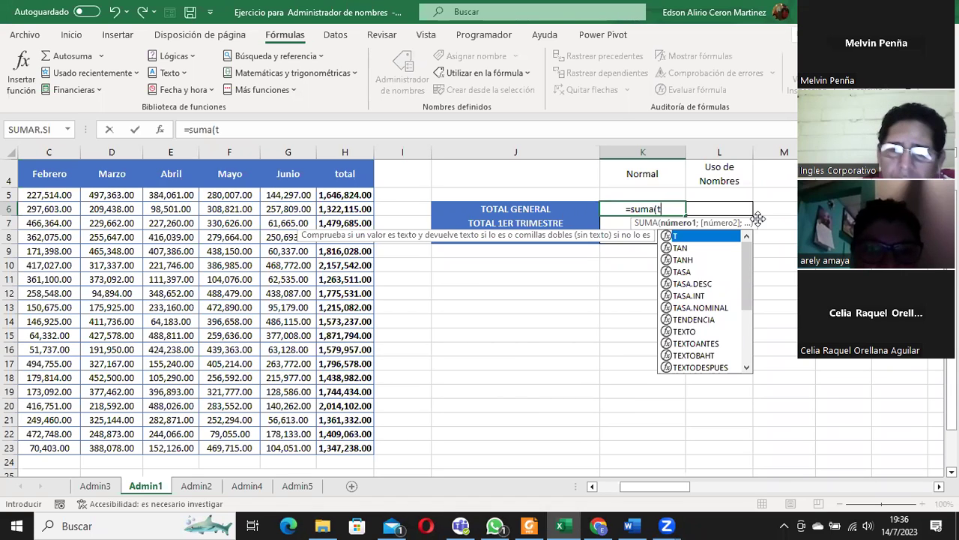
# - Complete the formula as =suma(total) using the total name from autocomplete
pyautogui.write('o')
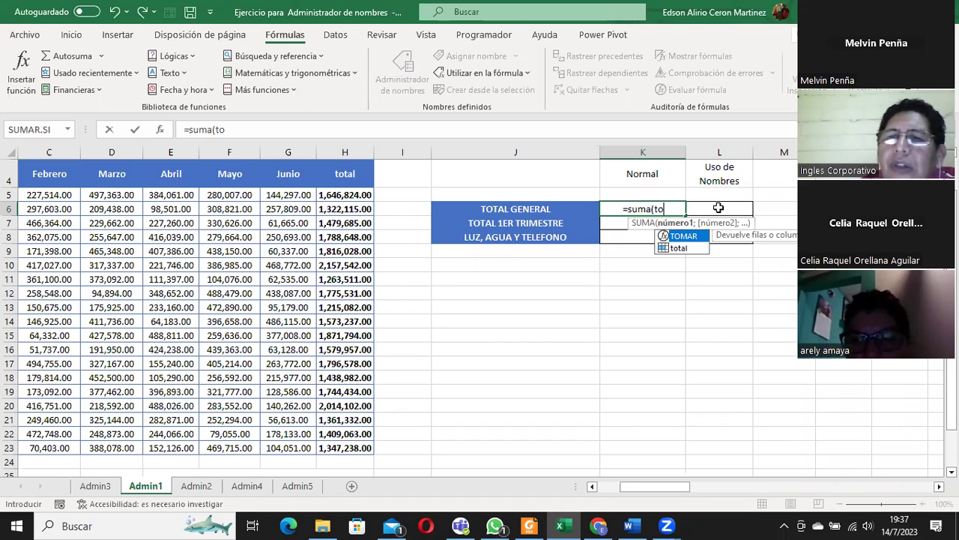
pyautogui.doubleClick(679, 248)
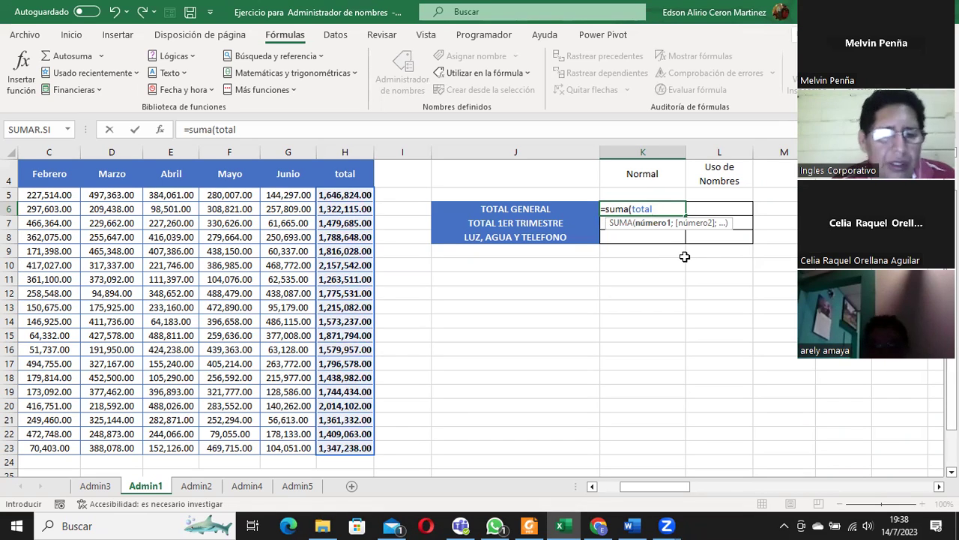
pyautogui.write(')')
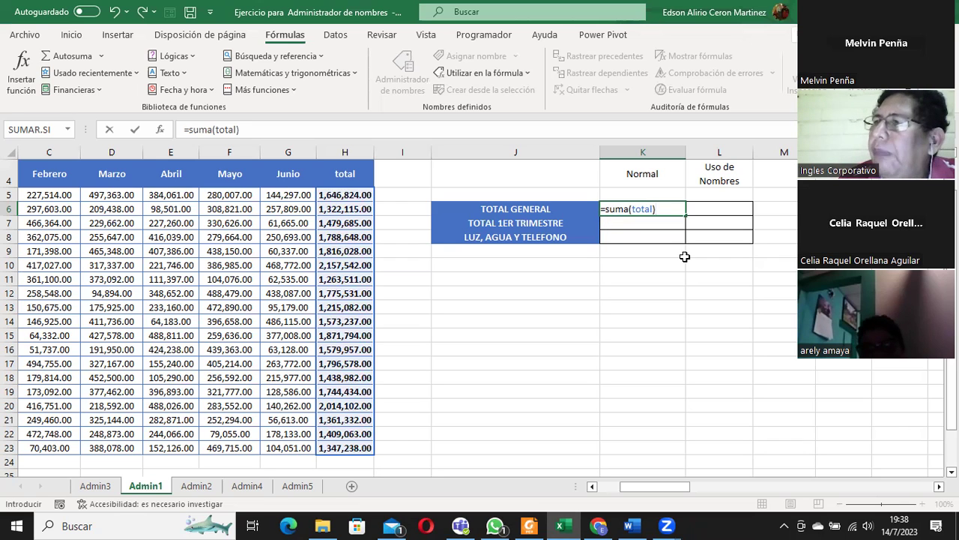
# - Commit =SUMA(total) in K6, giving $30,601,683.00
pyautogui.press('Return')
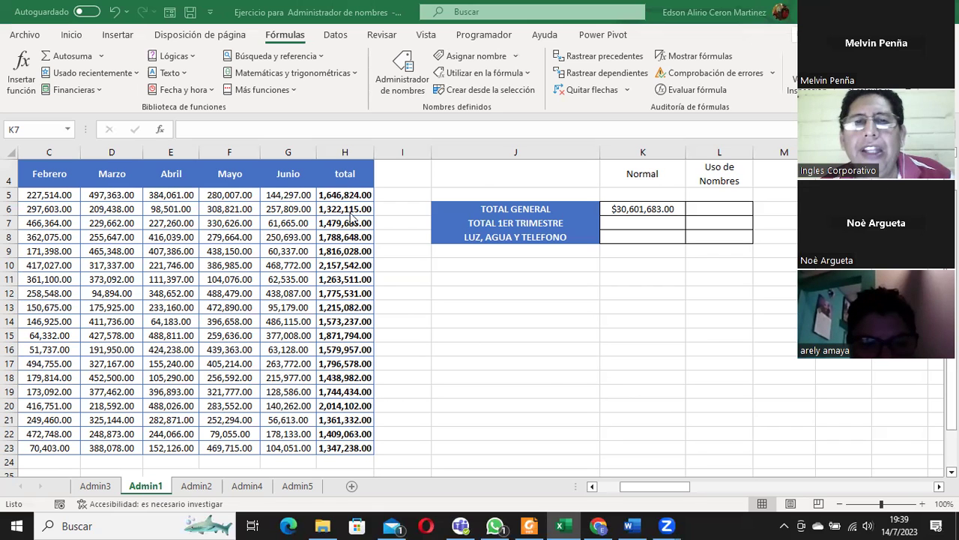
# - Name H4:H23 from its top-row header with Crear desde la selección and Fila superior
pyautogui.click(343, 182)
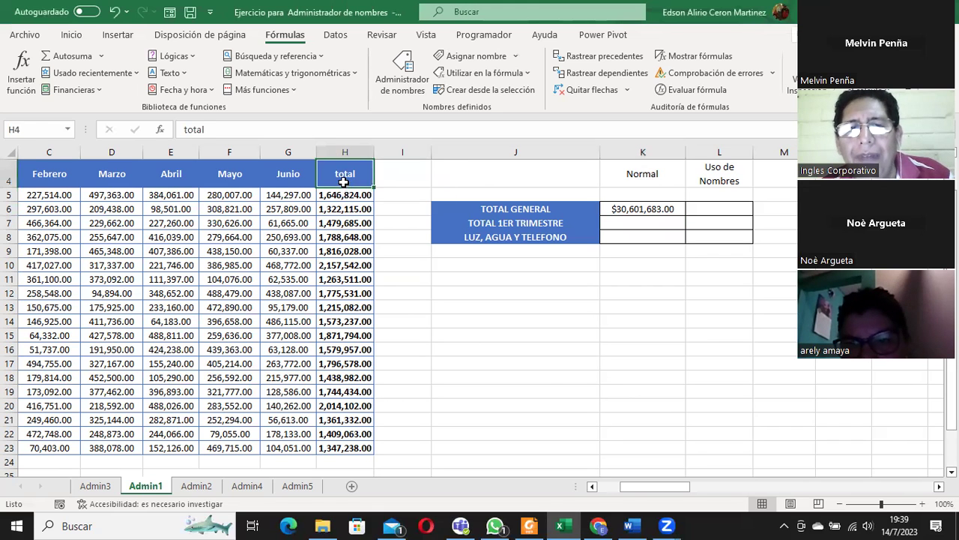
pyautogui.moveTo(343, 183); pyautogui.dragTo(343, 447)
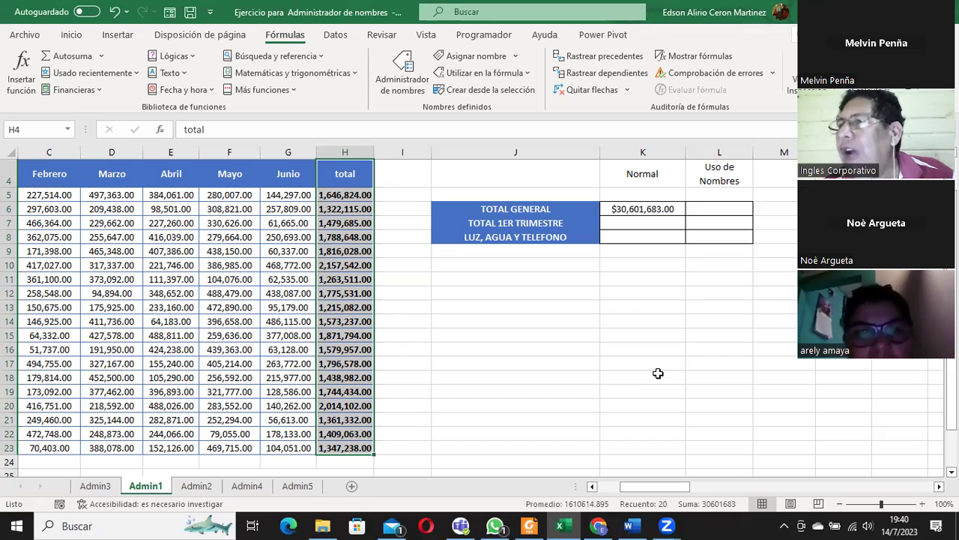
pyautogui.click(482, 89)
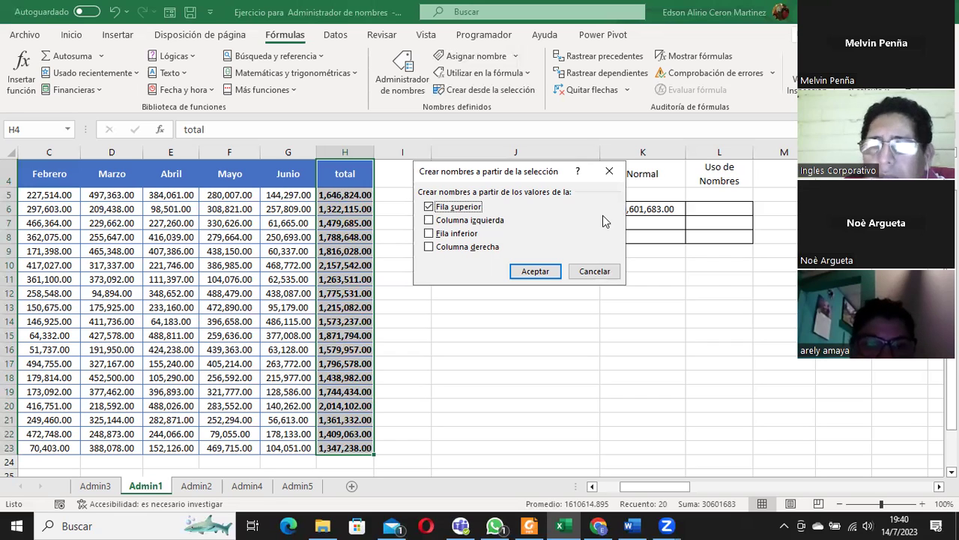
pyautogui.click(536, 273)
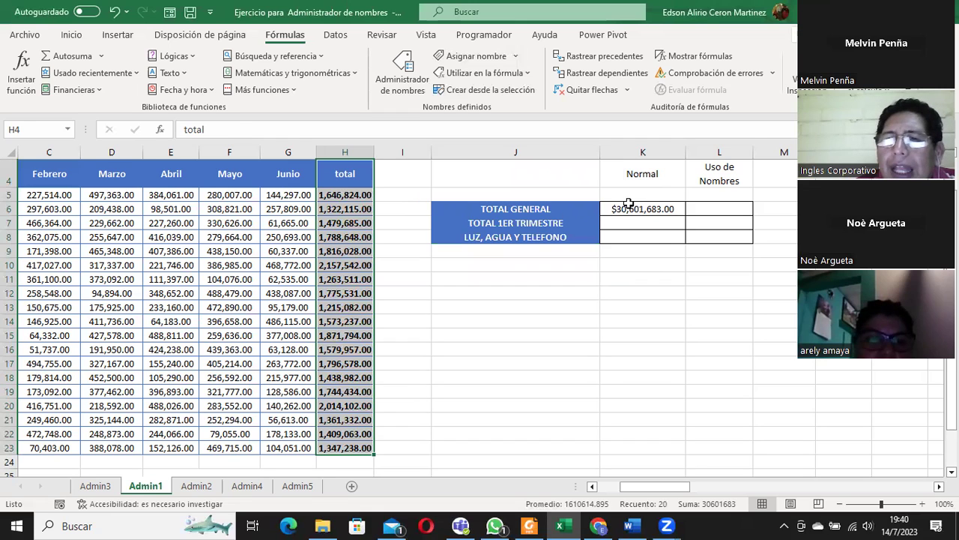
# - Select the TOTAL GENERAL cell K6
pyautogui.click(628, 203)
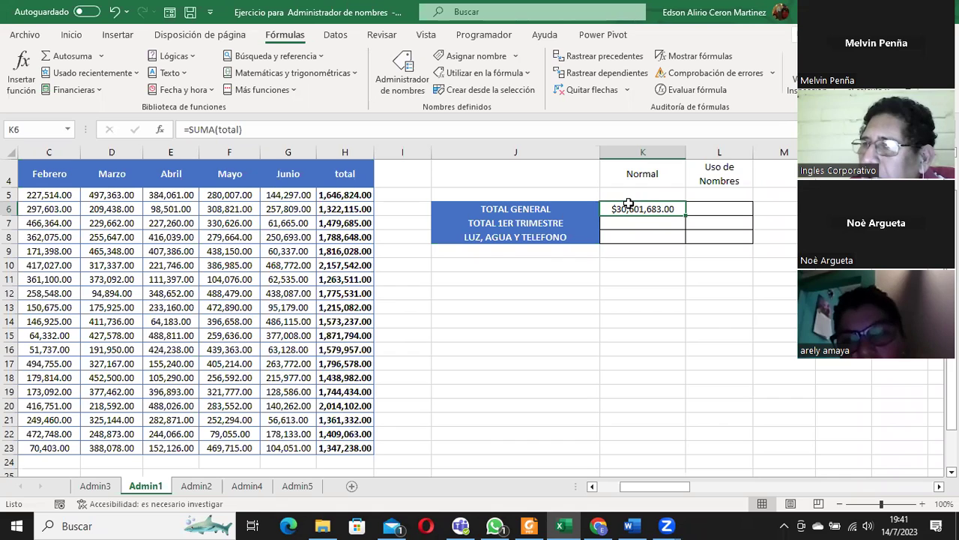
# - Clear K6 and retype =suma(total) via the autocomplete name, then confirm
pyautogui.press('Delete')
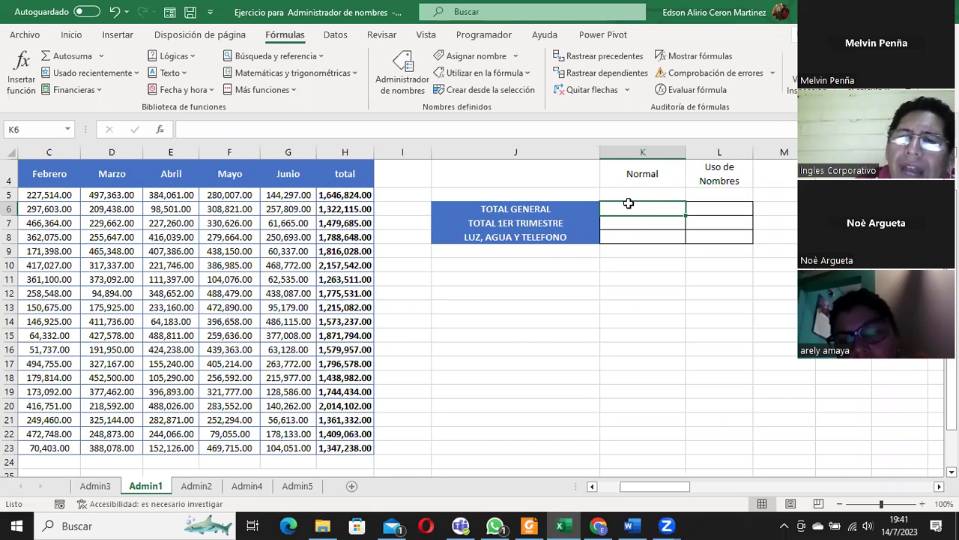
pyautogui.write('=')
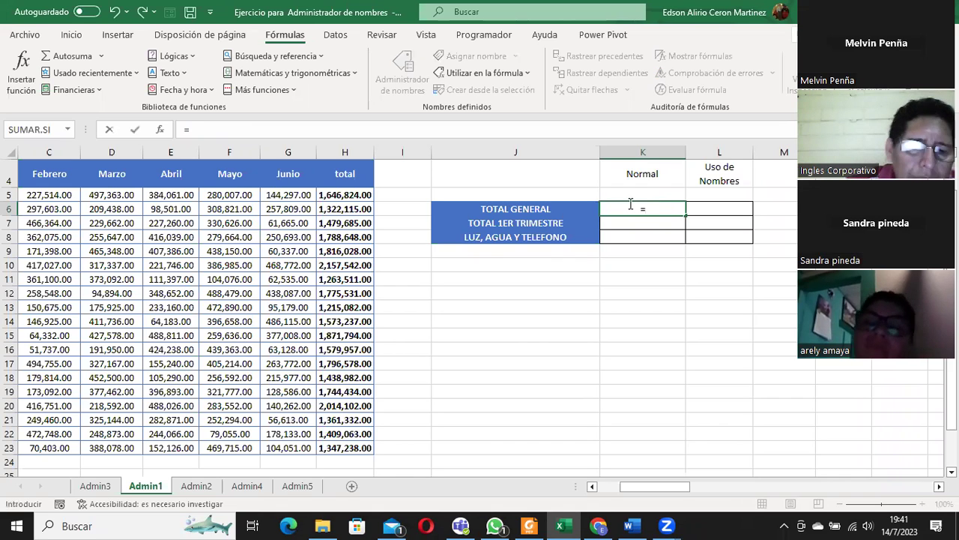
pyautogui.write('suma(')
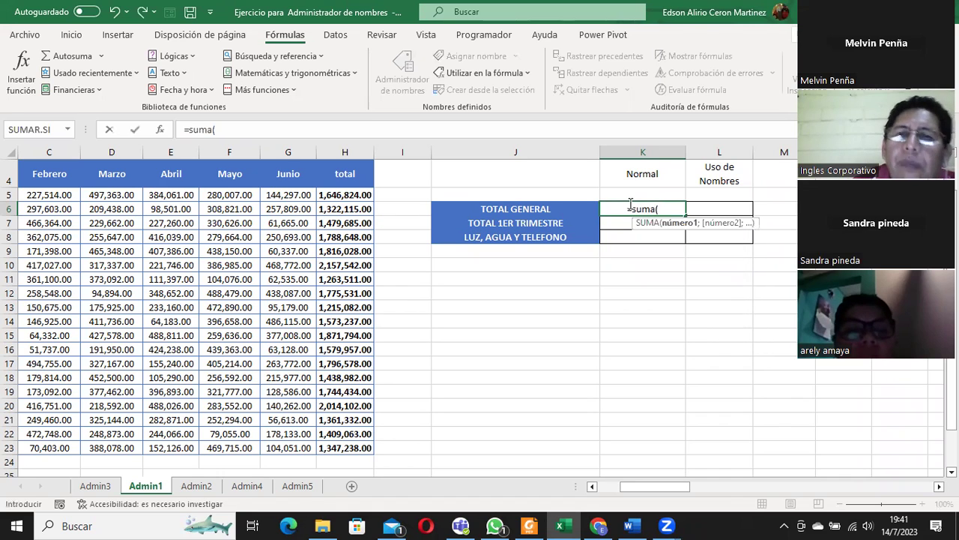
pyautogui.write('t')
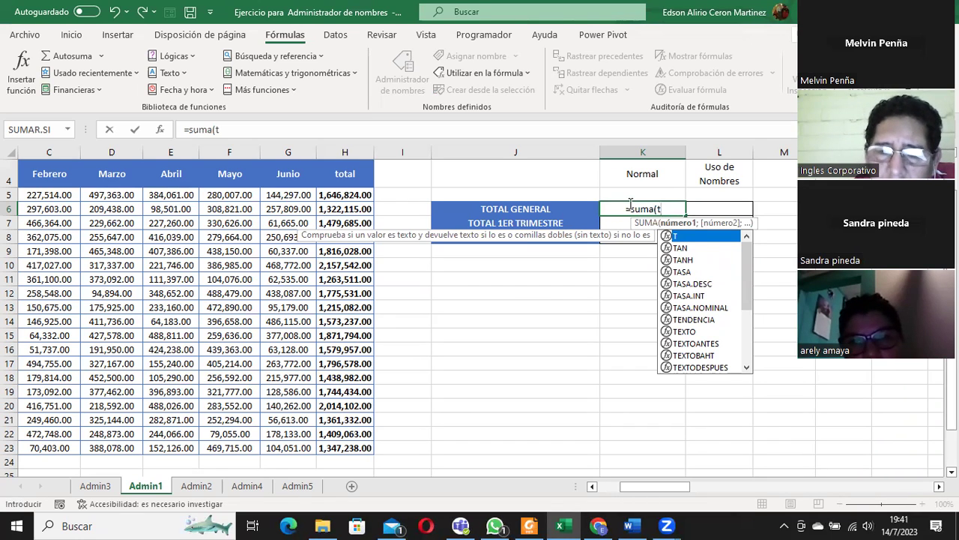
pyautogui.write('o')
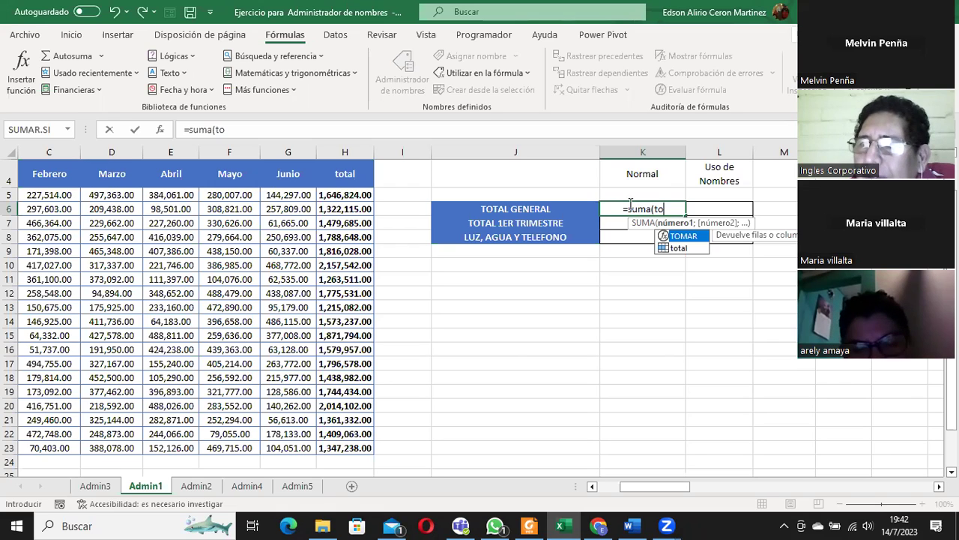
pyautogui.write('t')
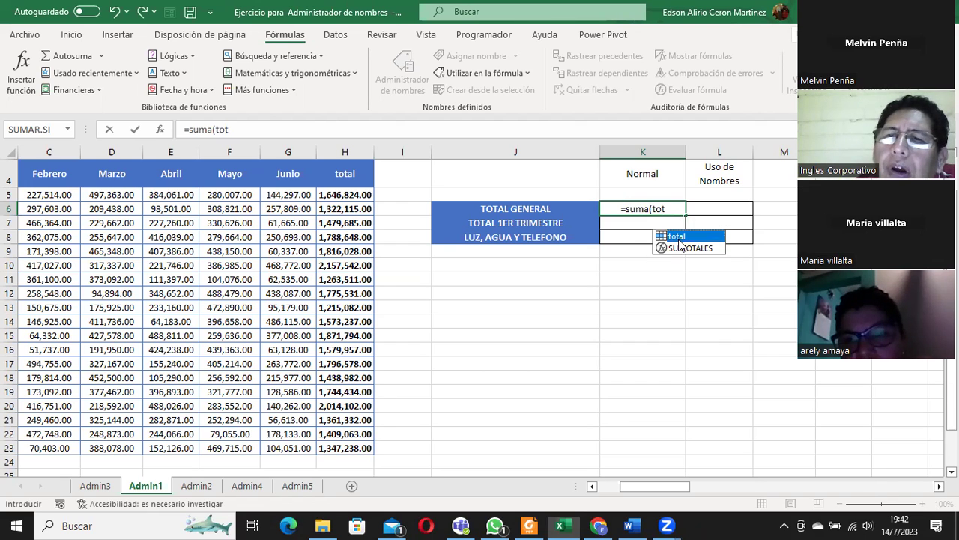
pyautogui.doubleClick(679, 237)
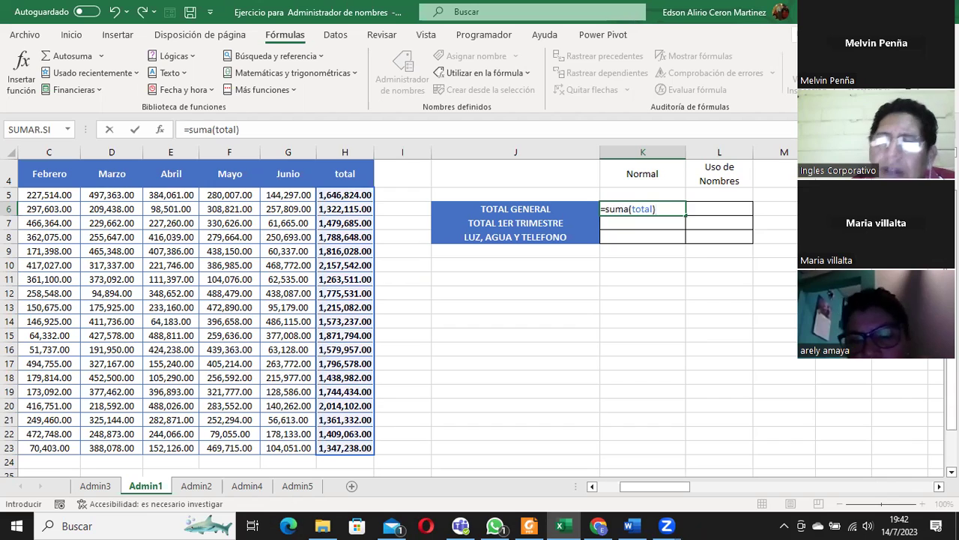
pyautogui.press('Return')
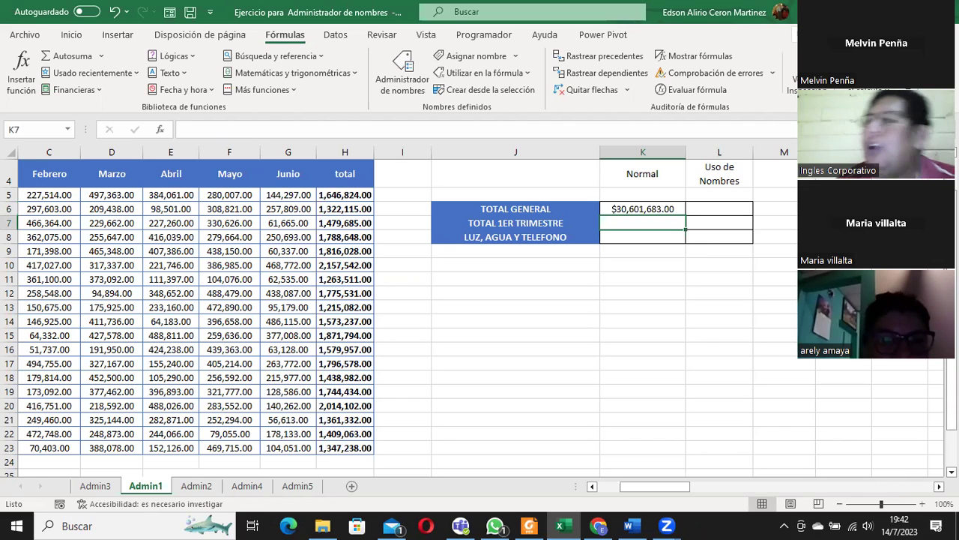
# - Add cell borders to K10:K15 and then to the whole K10:L16 block
pyautogui.click(621, 264)
pyautogui.moveTo(621, 264); pyautogui.dragTo(632, 332)
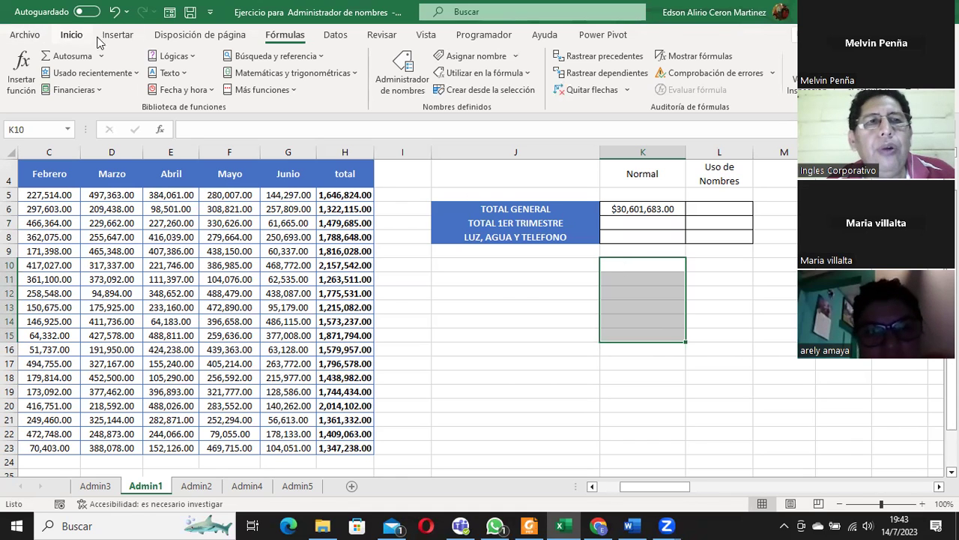
pyautogui.click(71, 35)
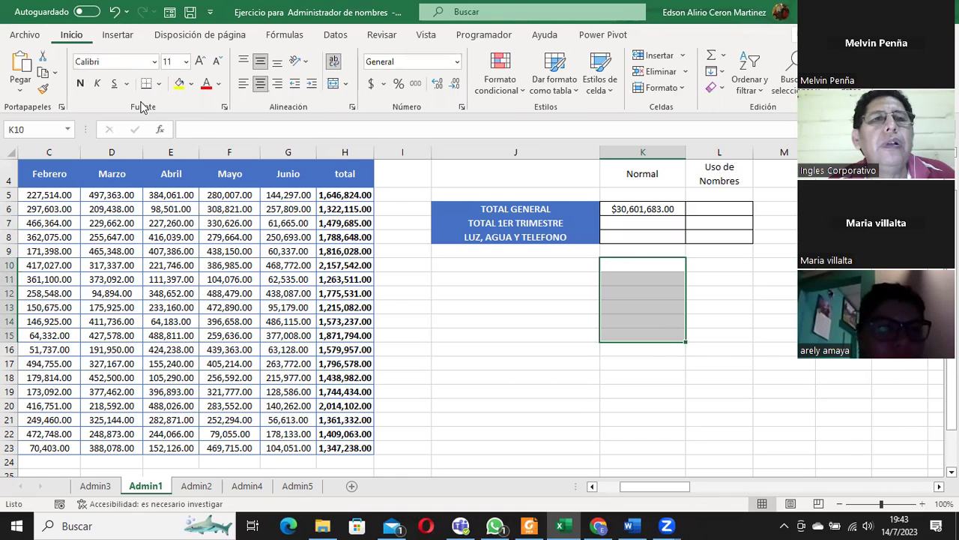
pyautogui.click(159, 83)
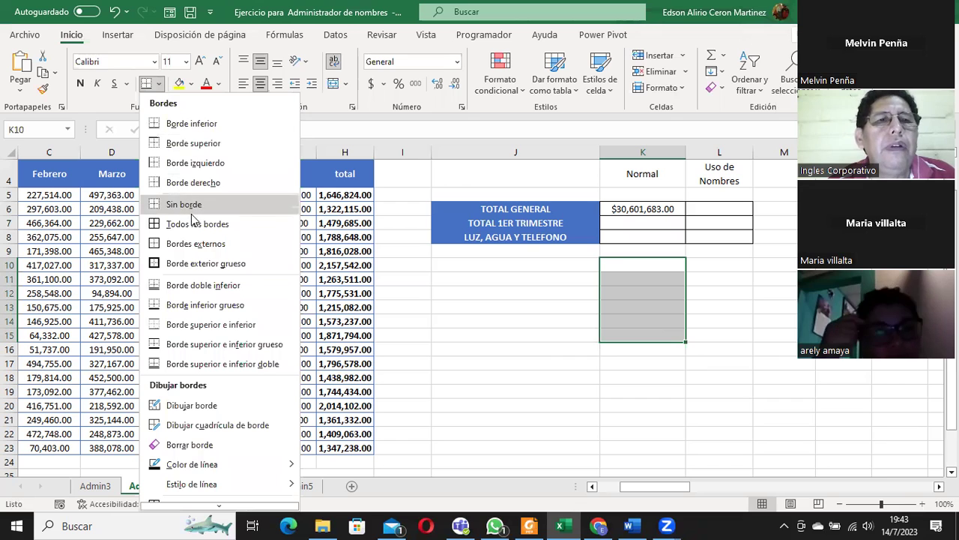
pyautogui.click(192, 223)
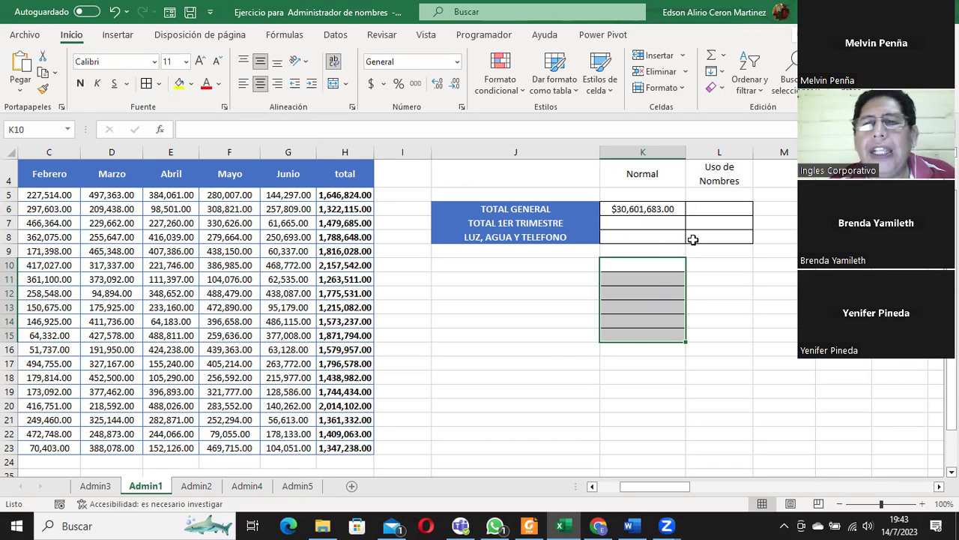
pyautogui.moveTo(659, 267)
pyautogui.mouseDown()
pyautogui.moveTo(728, 324)
pyautogui.moveTo(723, 348)
pyautogui.mouseUp()
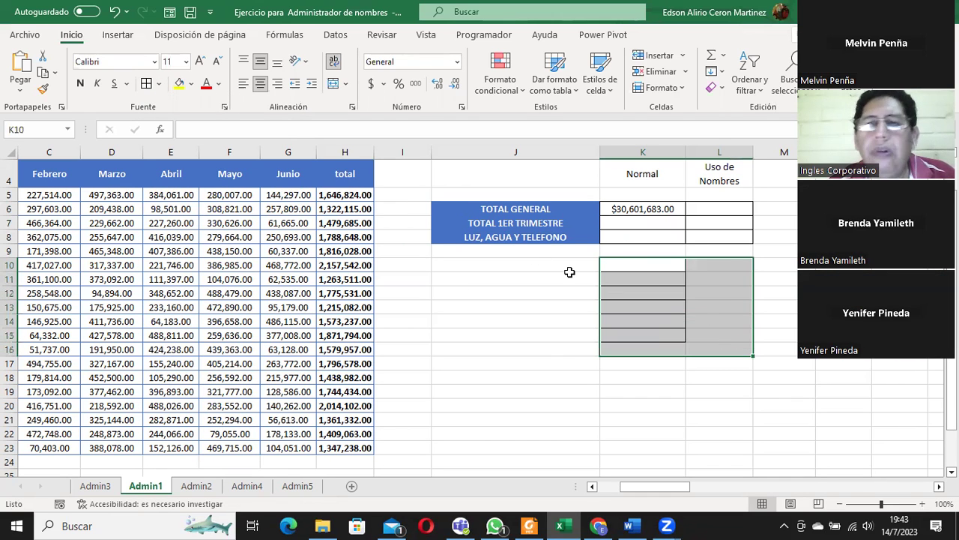
pyautogui.click(146, 84)
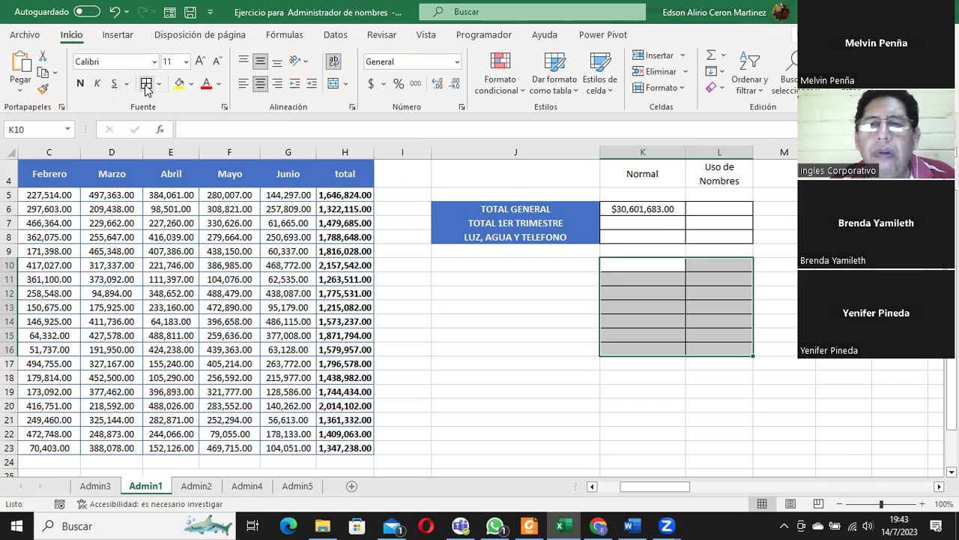
# - Fill K10:L11, K16:L16 and K14:L15 with light blue
pyautogui.moveTo(623, 265); pyautogui.dragTo(713, 277)
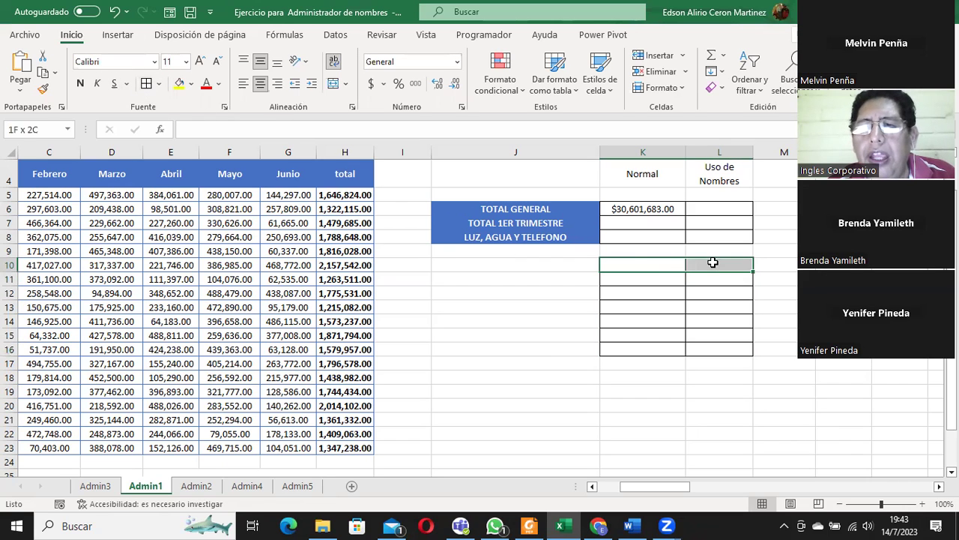
pyautogui.click(192, 83)
pyautogui.click(226, 150)
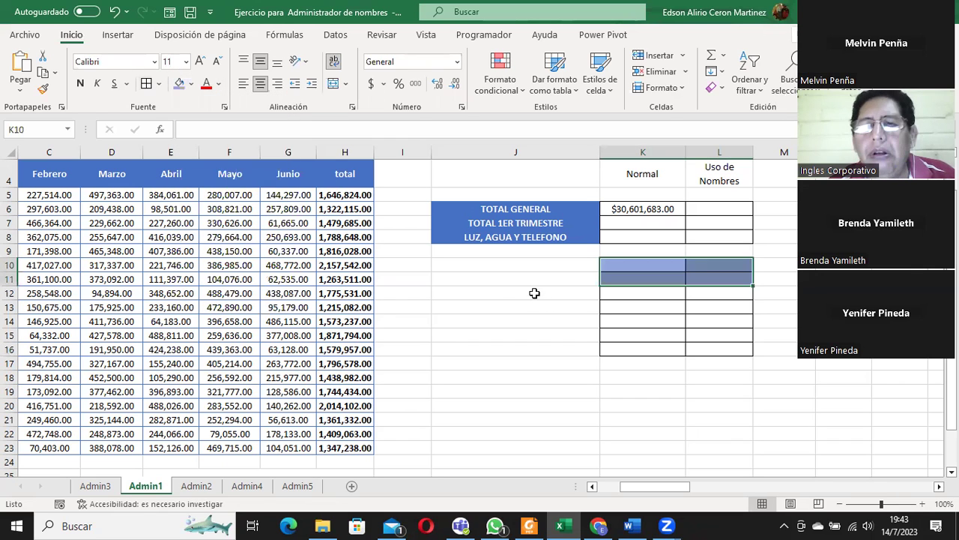
pyautogui.click(649, 351)
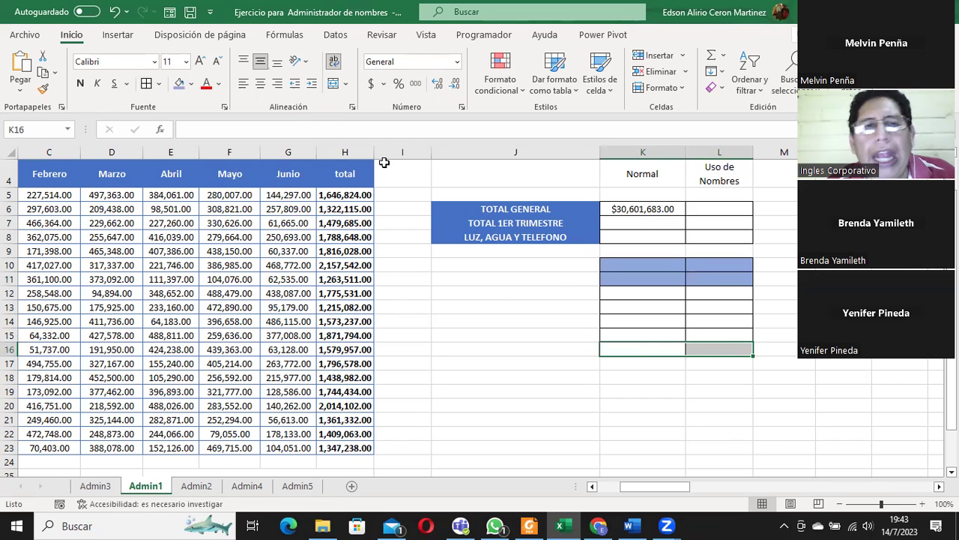
pyautogui.click(179, 83)
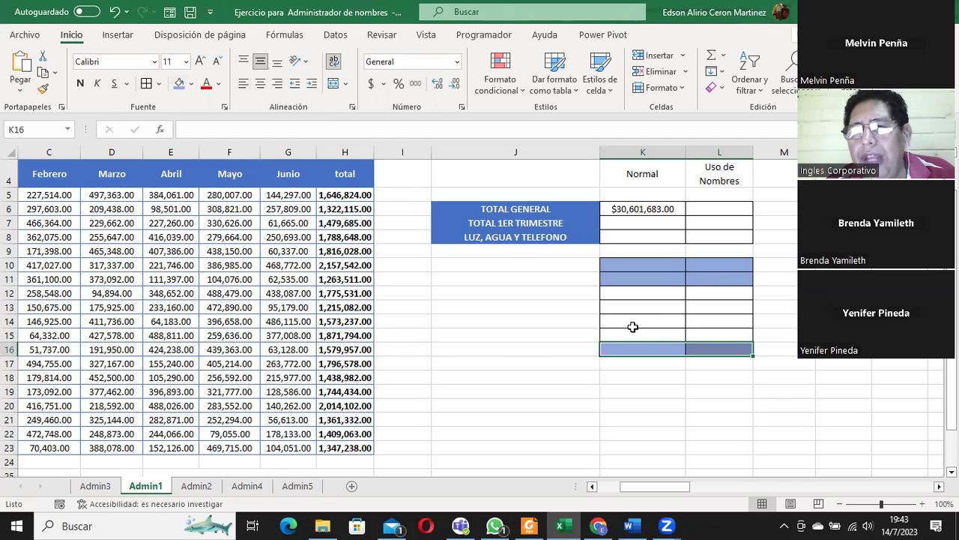
pyautogui.moveTo(629, 323); pyautogui.dragTo(706, 335)
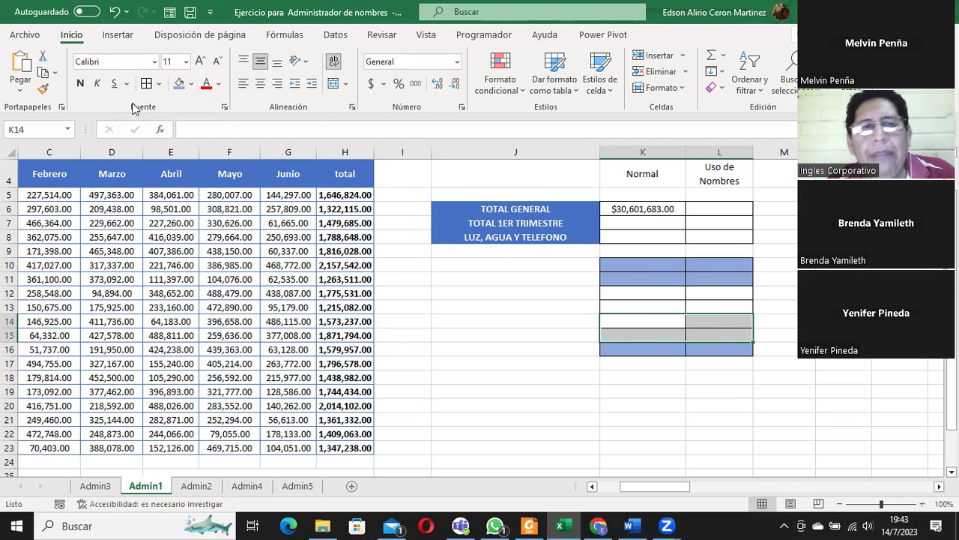
pyautogui.click(179, 83)
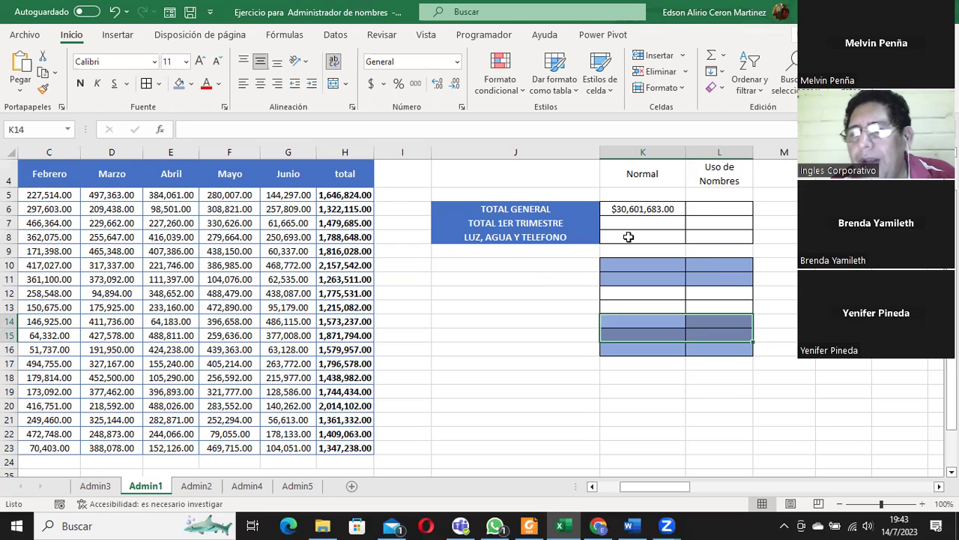
pyautogui.doubleClick(629, 237)
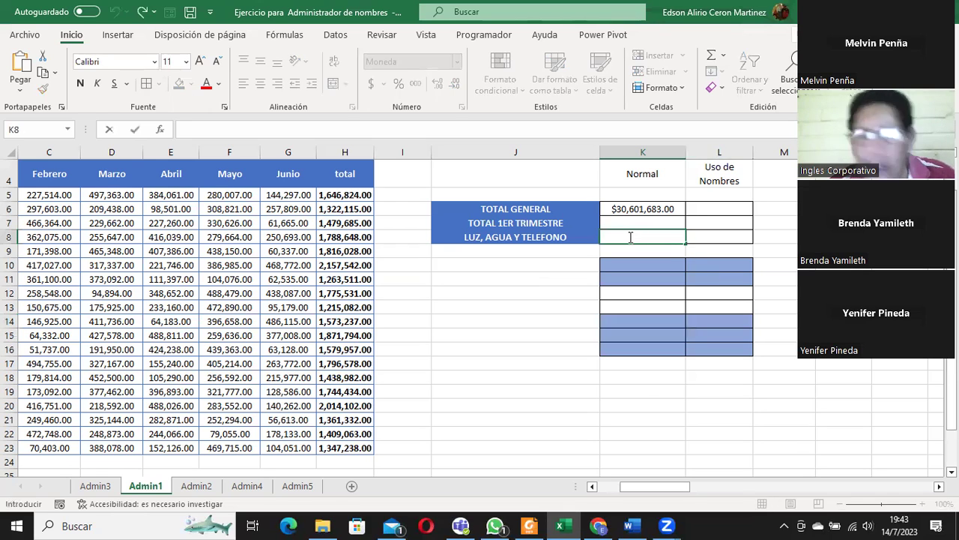
pyautogui.write('=su')
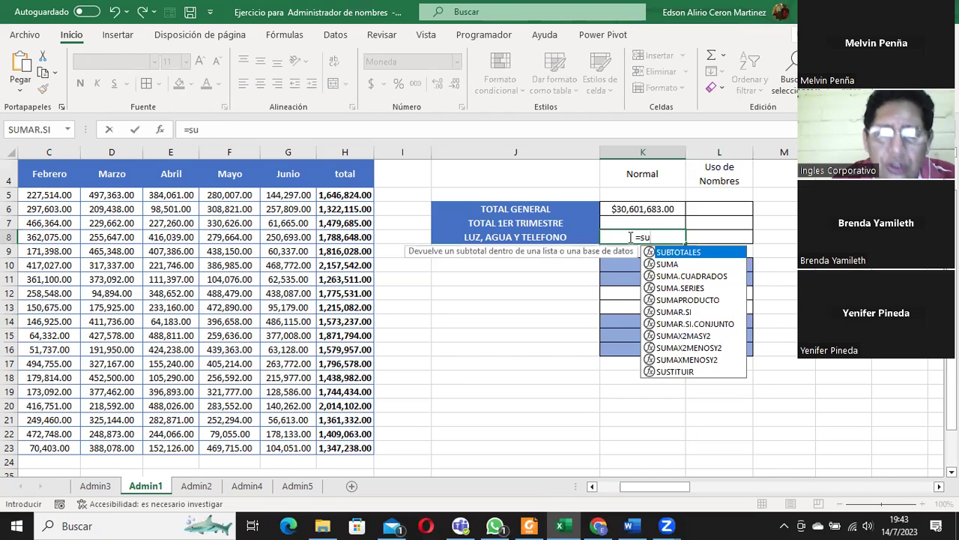
pyautogui.write('ma')
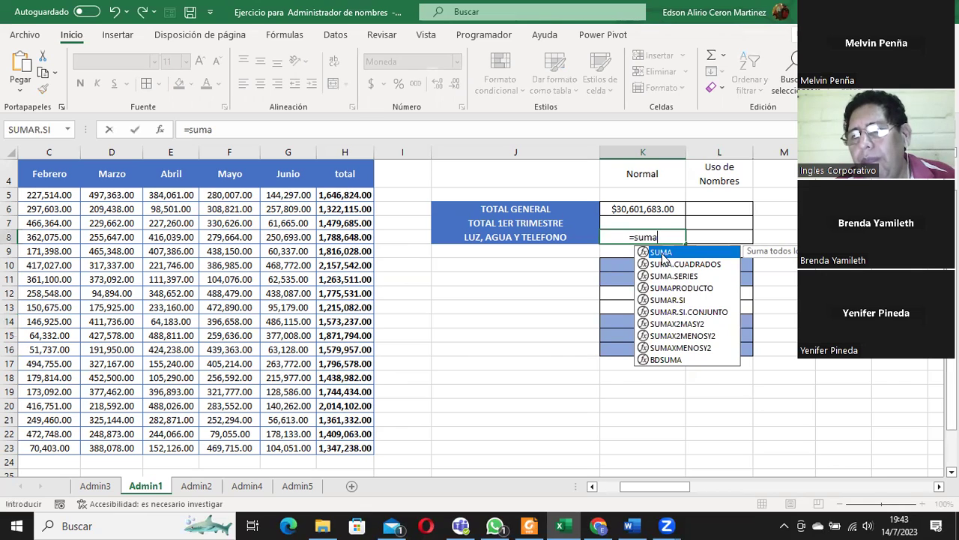
pyautogui.doubleClick(662, 255)
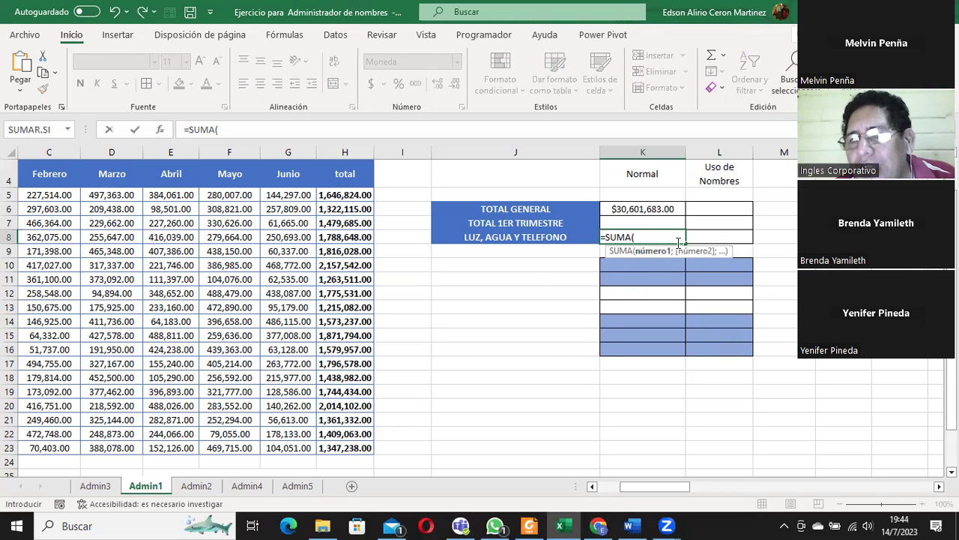
pyautogui.click(646, 234)
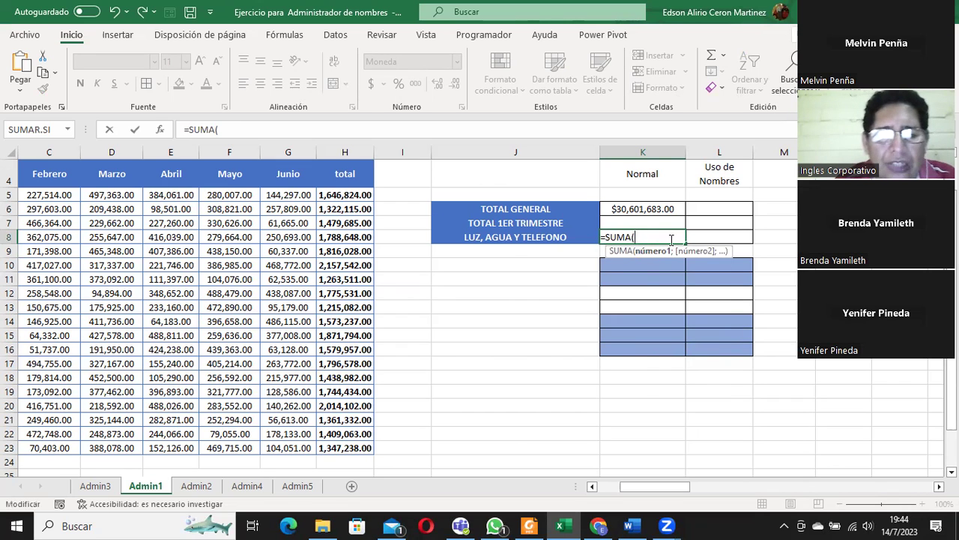
pyautogui.write('tot')
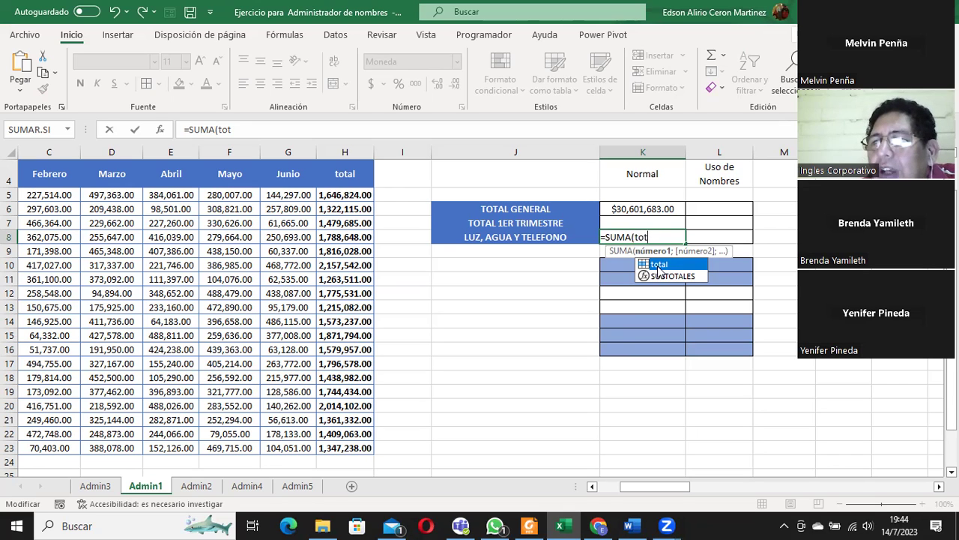
pyautogui.doubleClick(657, 269)
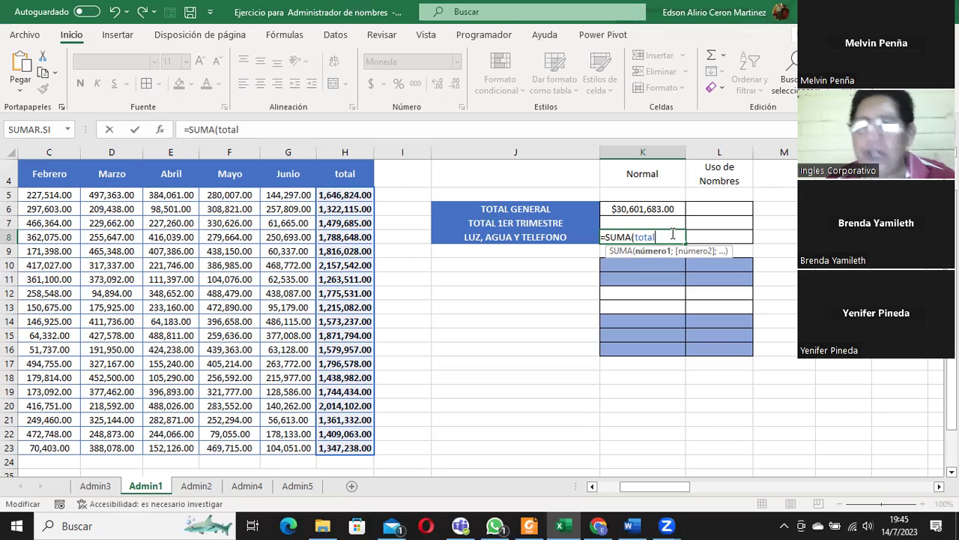
pyautogui.press('Escape')
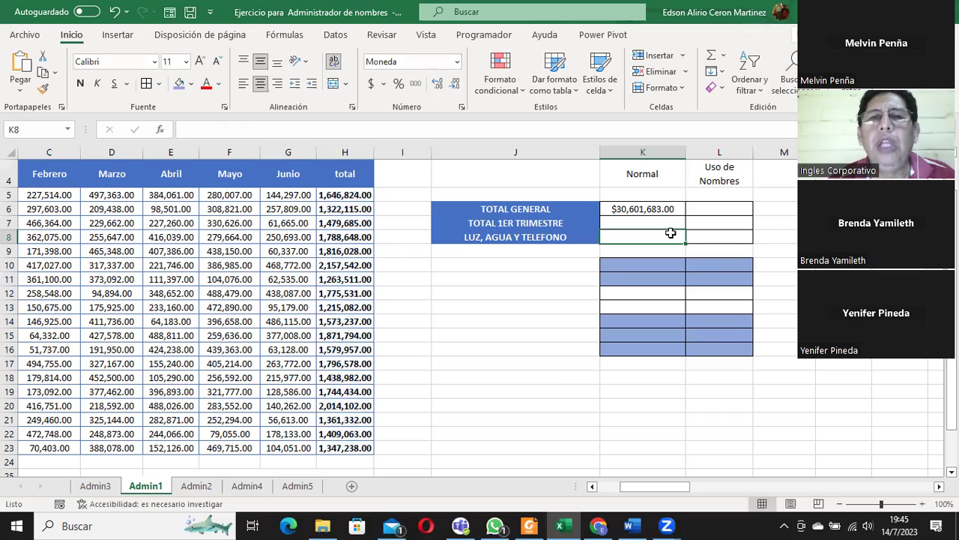
# - Scroll back to column A and select the Luz row from its label through Junio (A16:G16)
pyautogui.moveTo(652, 486); pyautogui.dragTo(628, 486)
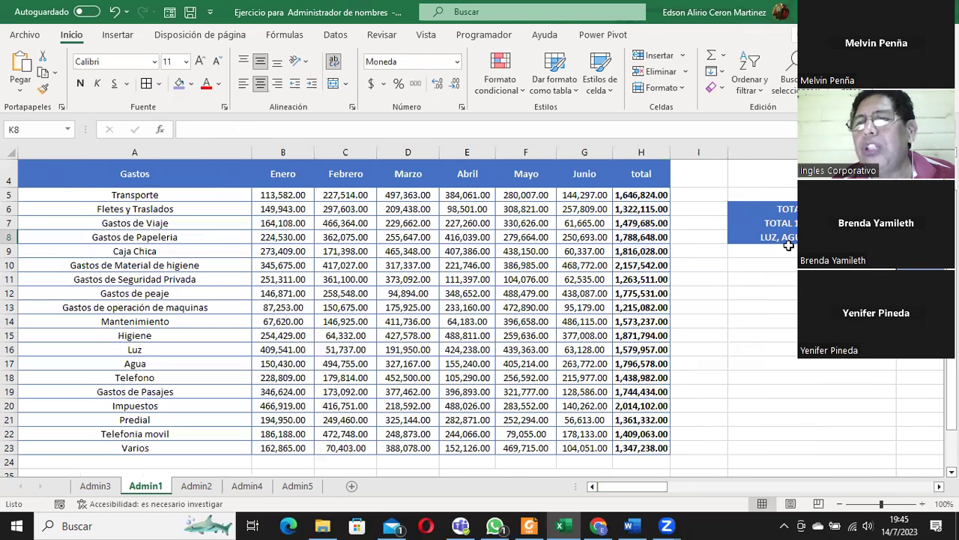
pyautogui.click(158, 352)
pyautogui.click(160, 364)
pyautogui.click(166, 381)
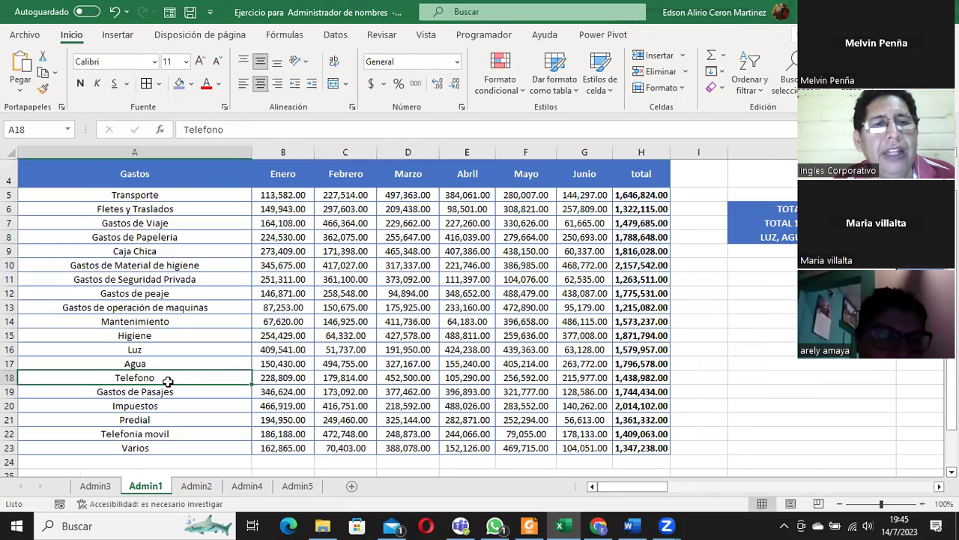
pyautogui.moveTo(267, 349)
pyautogui.mouseDown()
pyautogui.moveTo(519, 360)
pyautogui.moveTo(584, 350)
pyautogui.mouseUp()
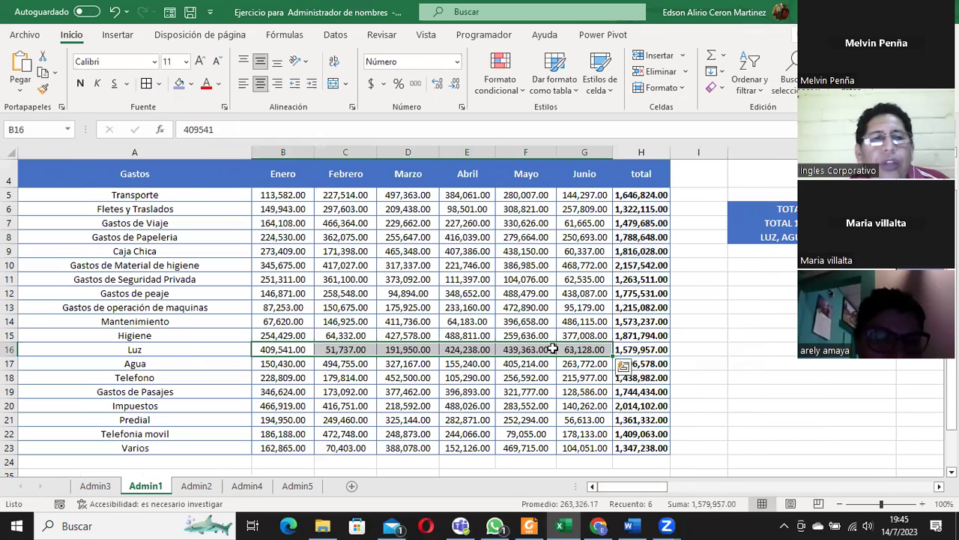
pyautogui.moveTo(150, 349); pyautogui.dragTo(575, 349)
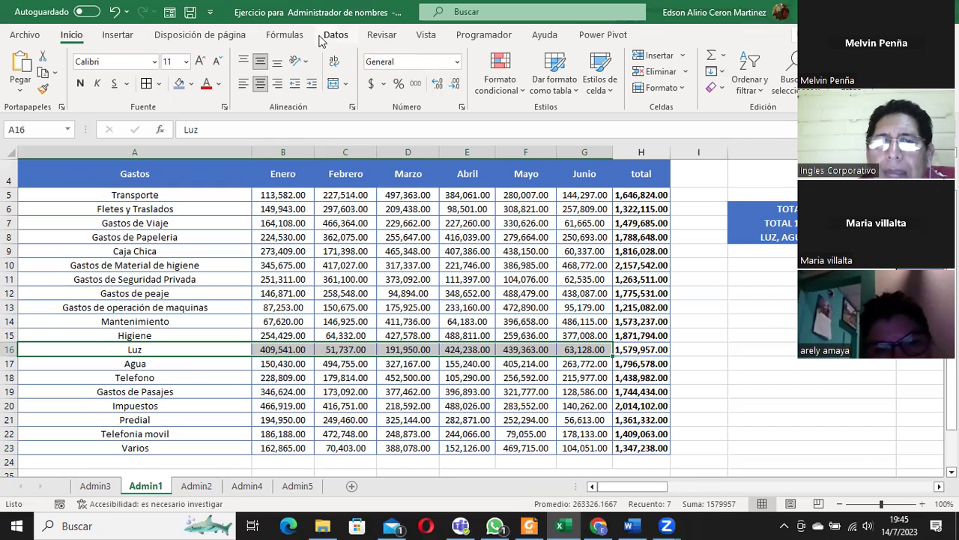
# - Create the name Luz for the selected row using Crear desde la selección with Columna izquierda
pyautogui.click(289, 38)
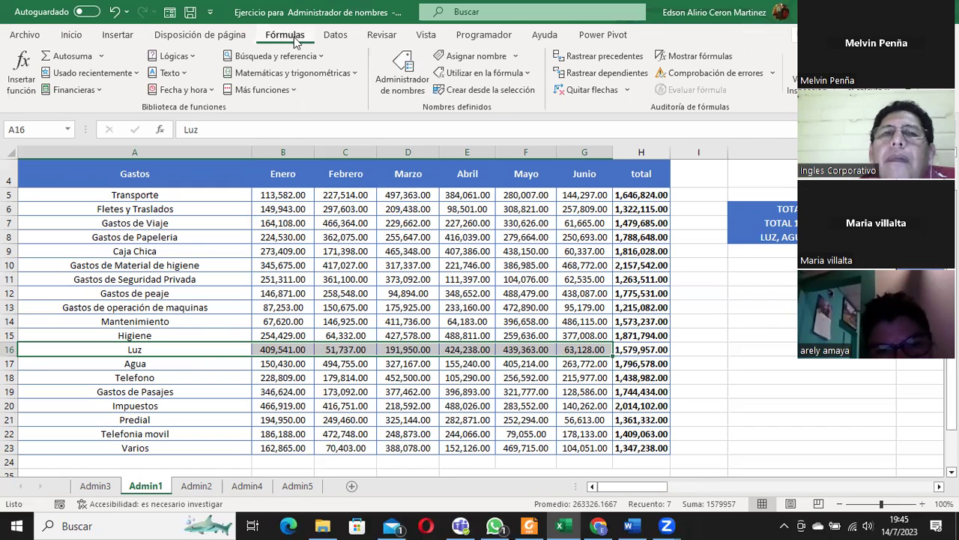
pyautogui.click(495, 90)
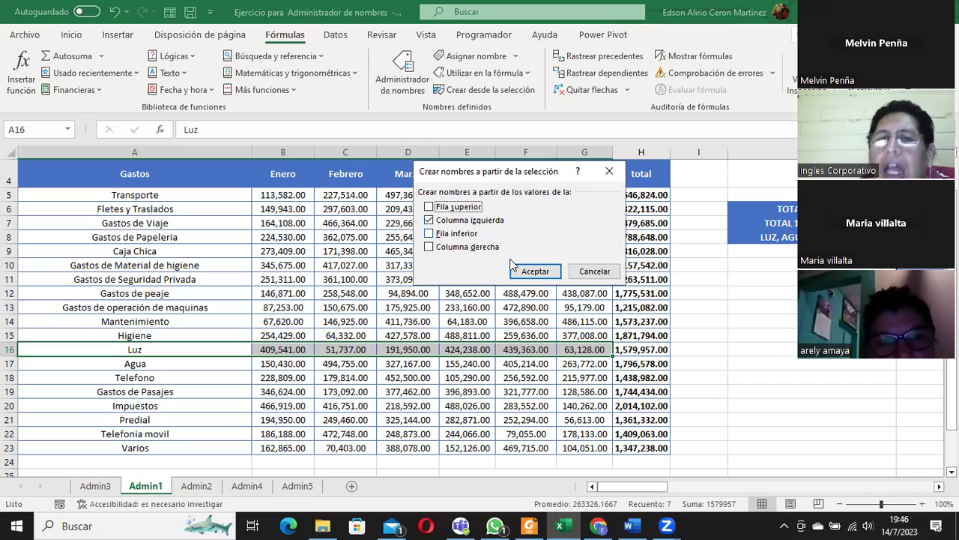
pyautogui.click(535, 271)
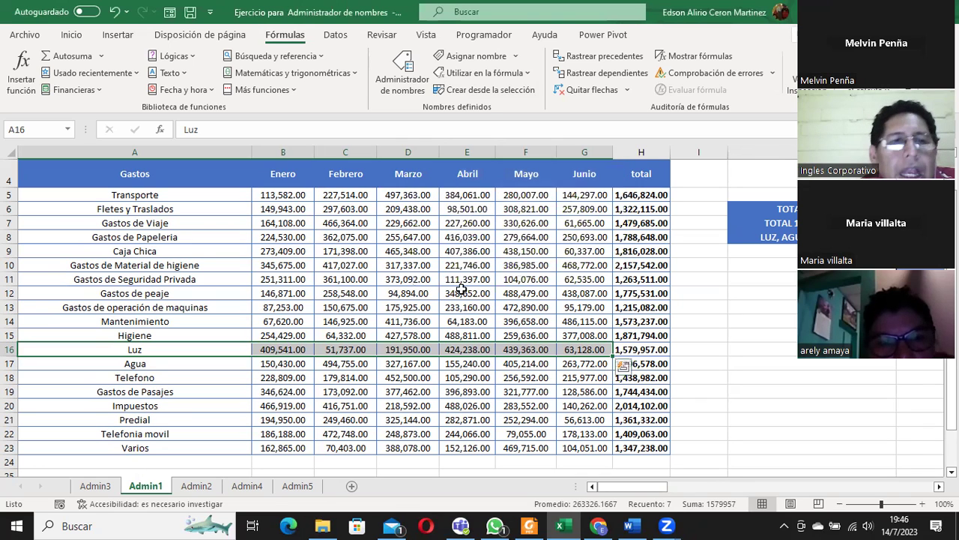
# - Select the Agua row A17:G17 and create the name Agua from its left-column label
pyautogui.click(197, 372)
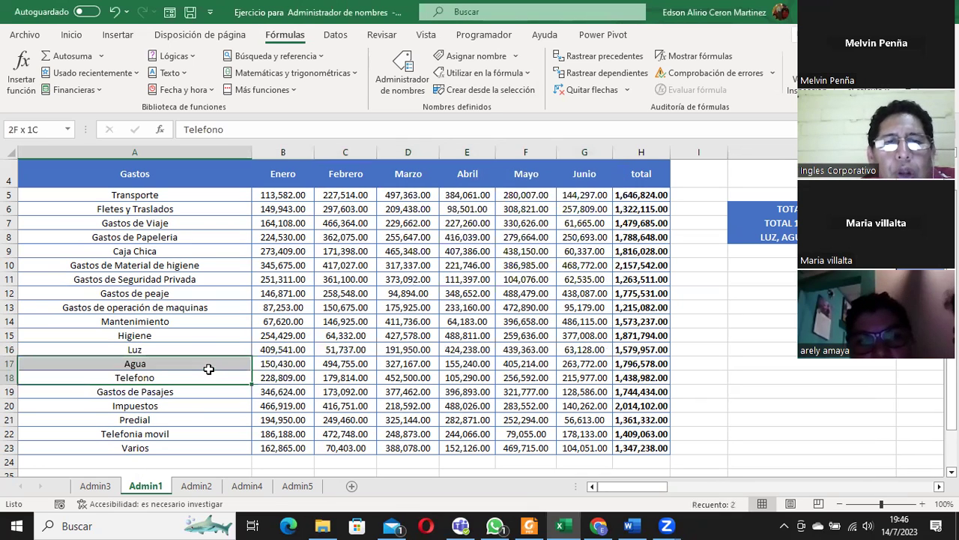
pyautogui.click(196, 367)
pyautogui.moveTo(233, 364); pyautogui.dragTo(573, 364)
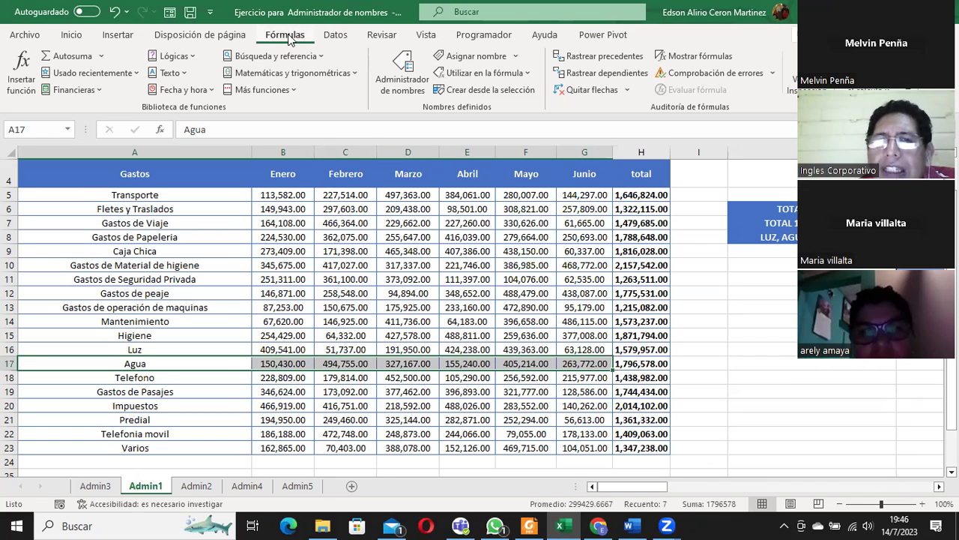
pyautogui.click(473, 90)
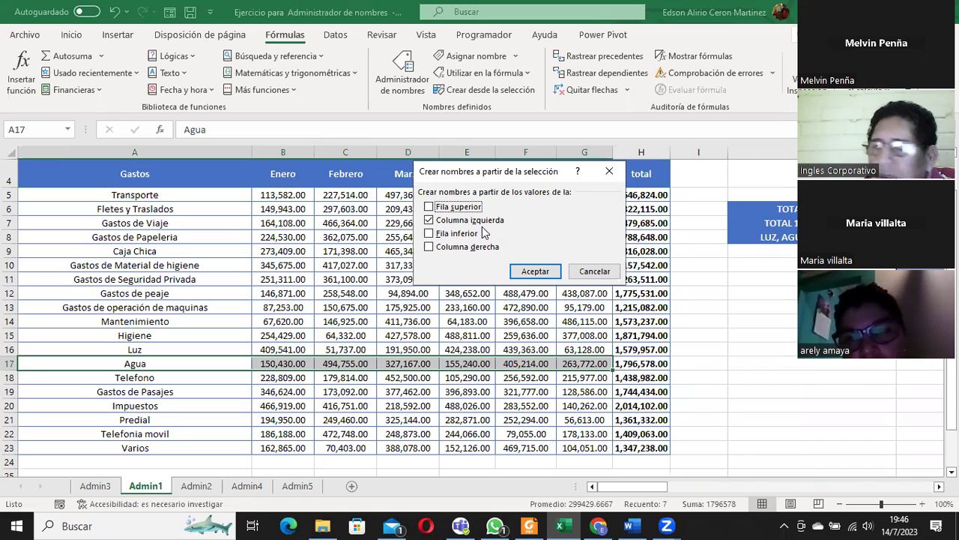
pyautogui.click(535, 271)
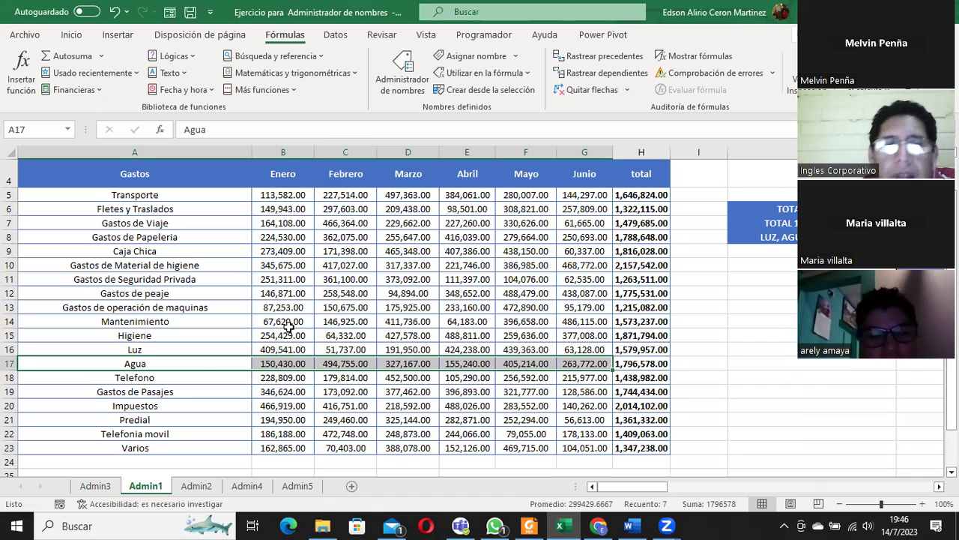
pyautogui.click(181, 378)
# - Select the Telefono row across all months and create the name Telefono from its label
pyautogui.moveTo(181, 378); pyautogui.dragTo(467, 373)
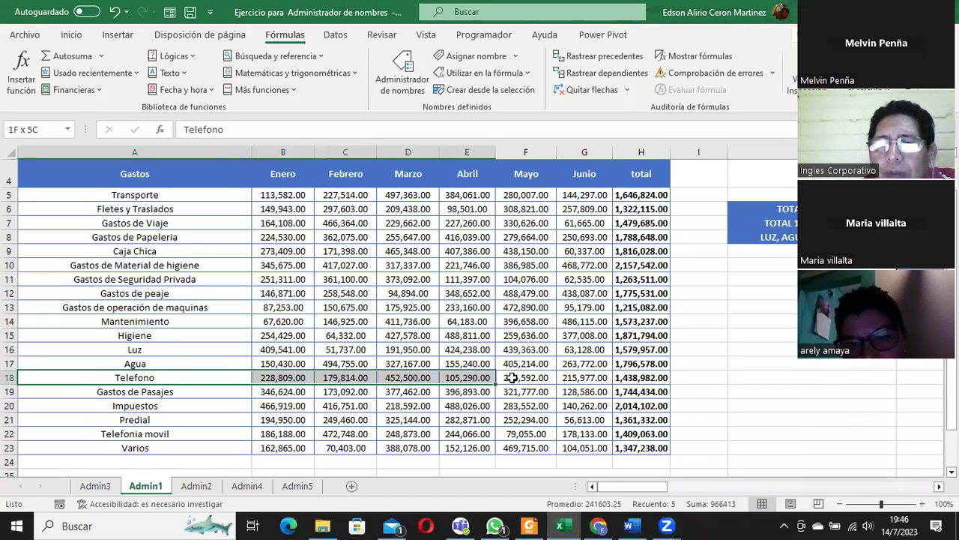
pyautogui.moveTo(467, 373); pyautogui.dragTo(561, 377)
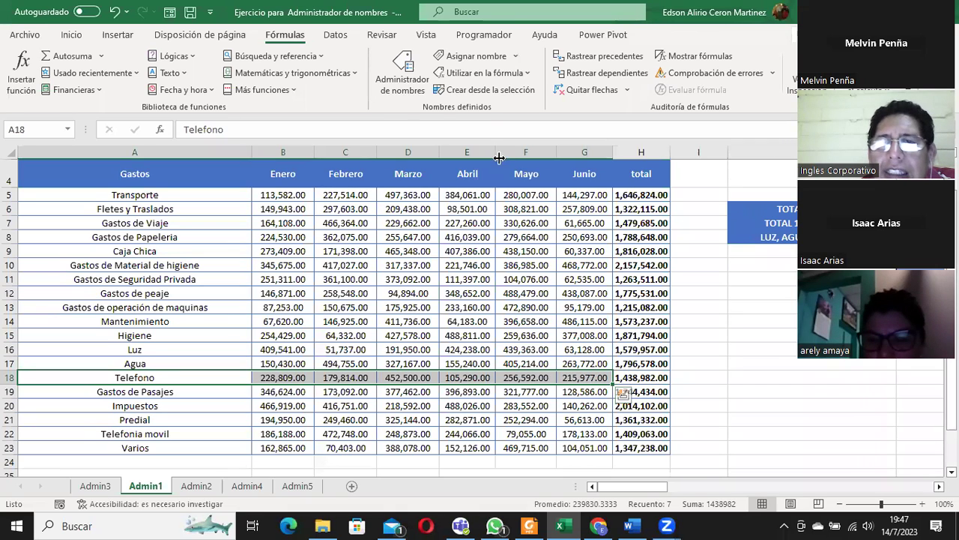
pyautogui.click(472, 97)
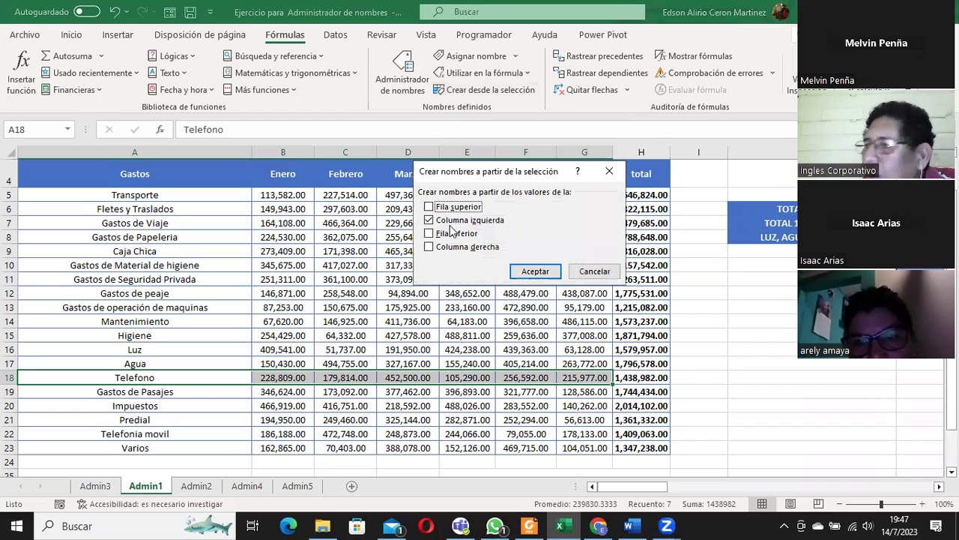
pyautogui.click(545, 275)
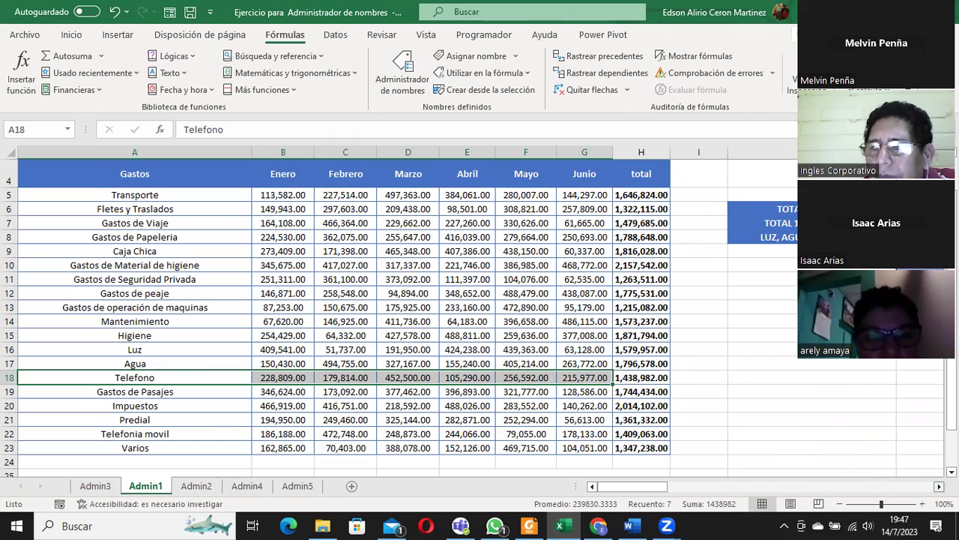
pyautogui.click(939, 486)
pyautogui.click(939, 486)
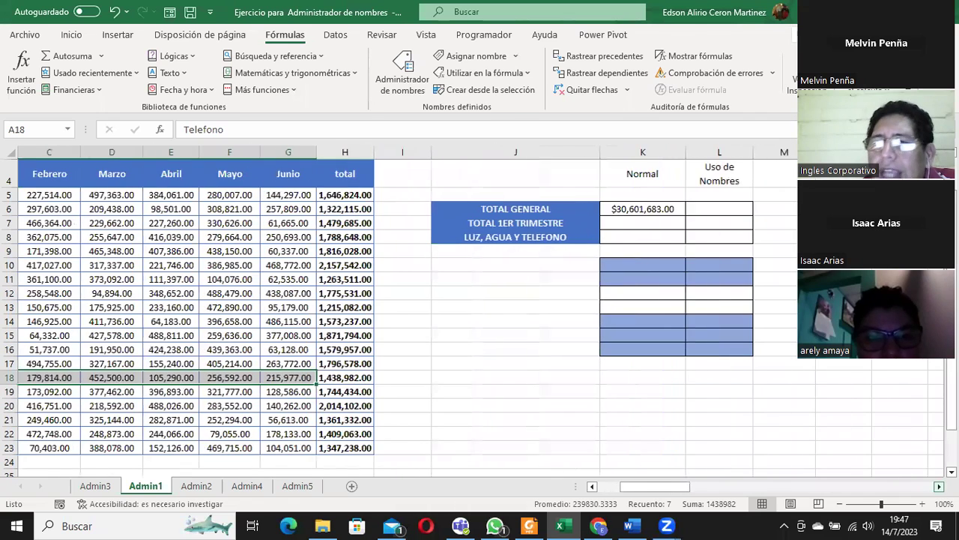
pyautogui.click(641, 240)
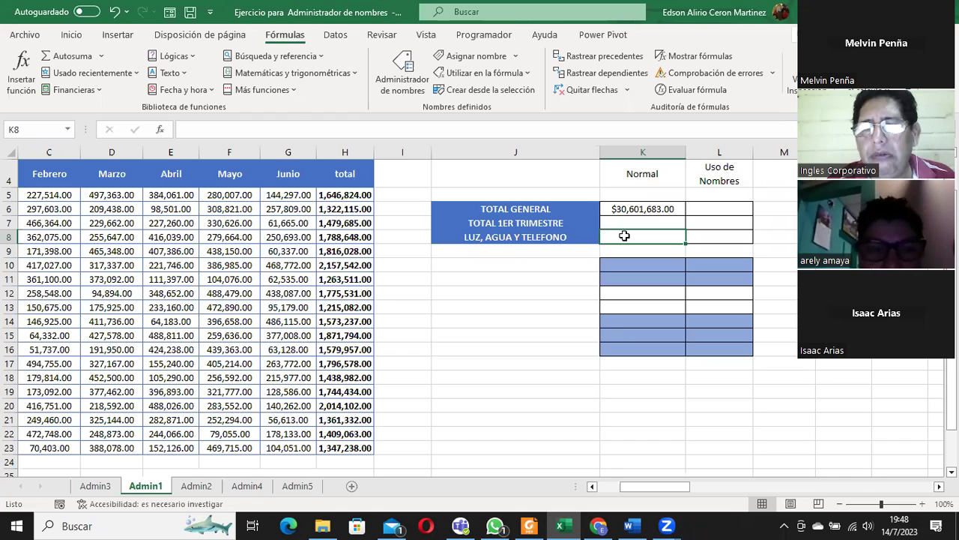
# - Enter =(Luz+Agua+Telefono) in K8, completing each name from AutoComplete
pyautogui.write('=(')
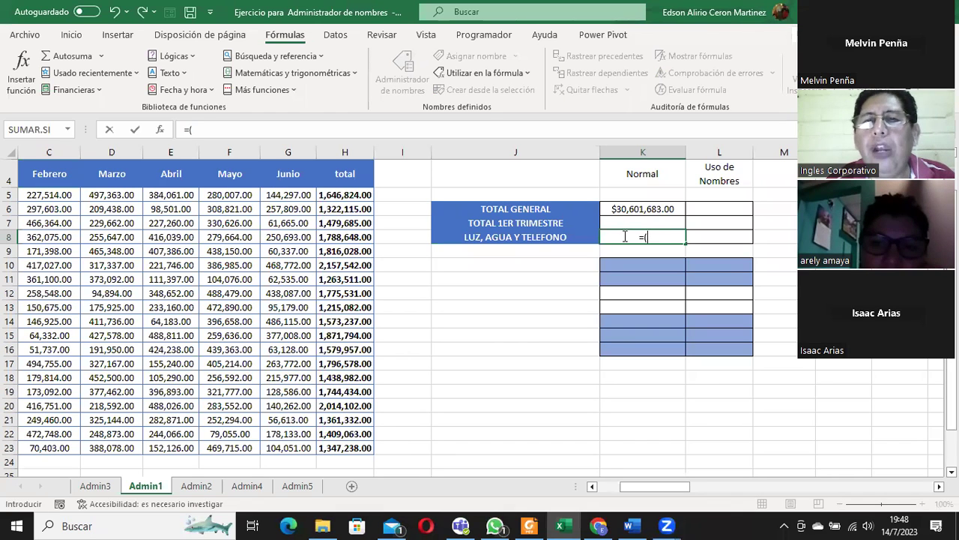
pyautogui.write('luz')
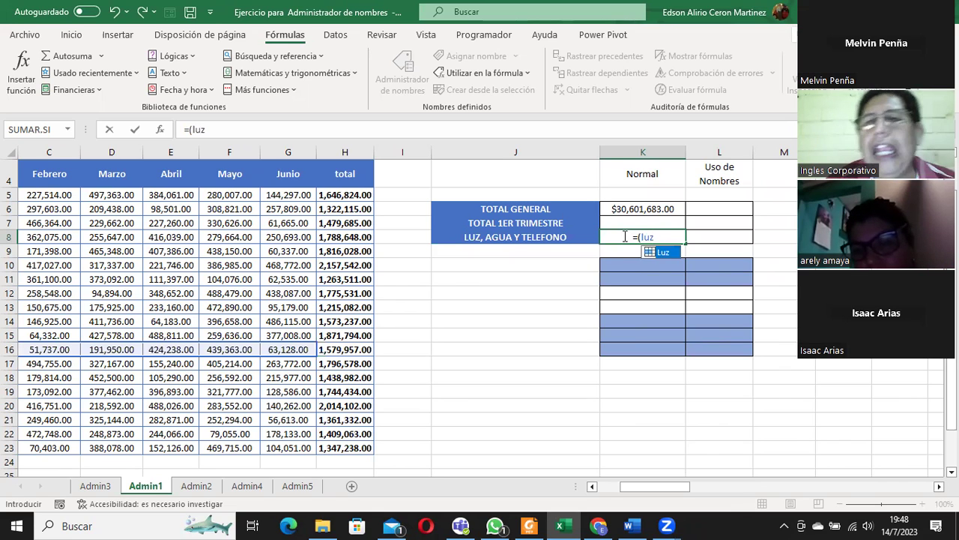
pyautogui.doubleClick(662, 254)
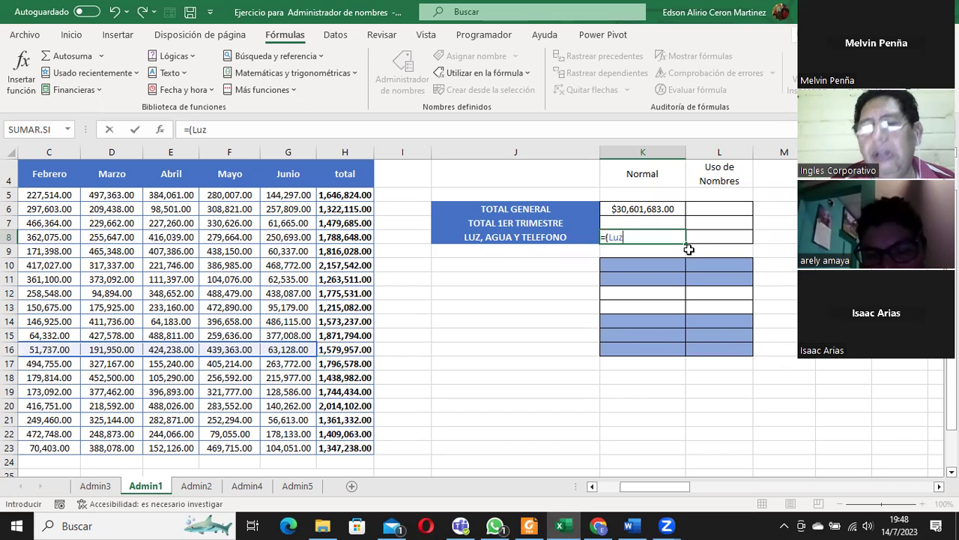
pyautogui.write('+')
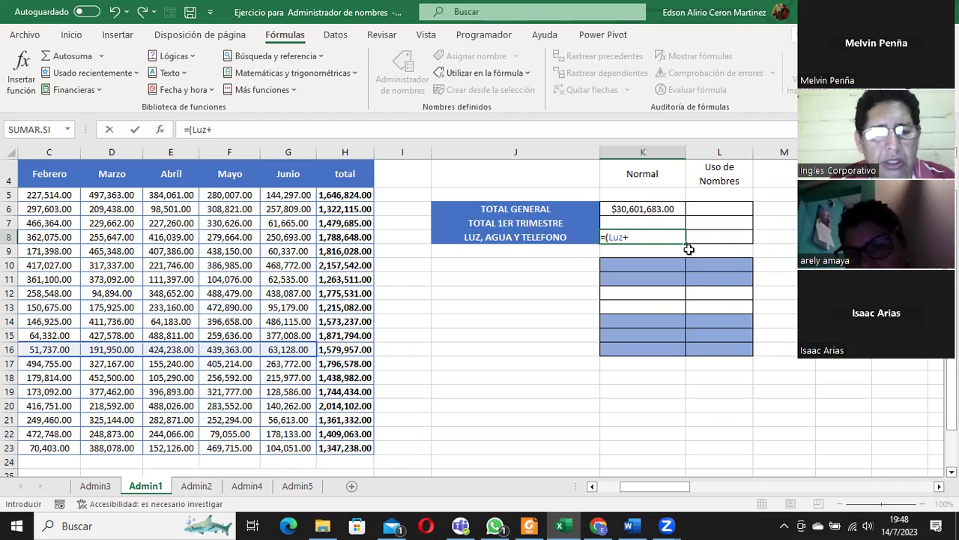
pyautogui.write('agua')
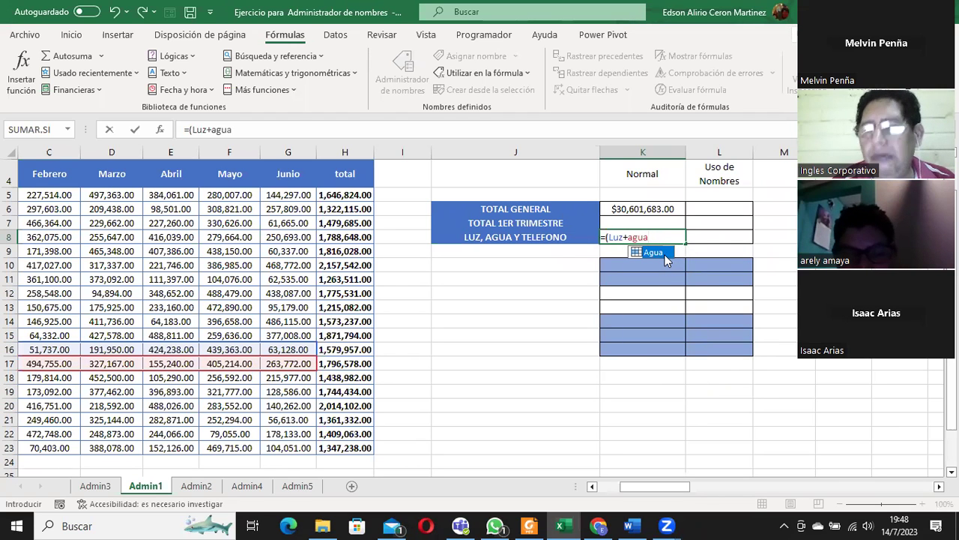
pyautogui.write('+')
pyautogui.press('BackSpace')
pyautogui.press('BackSpace')
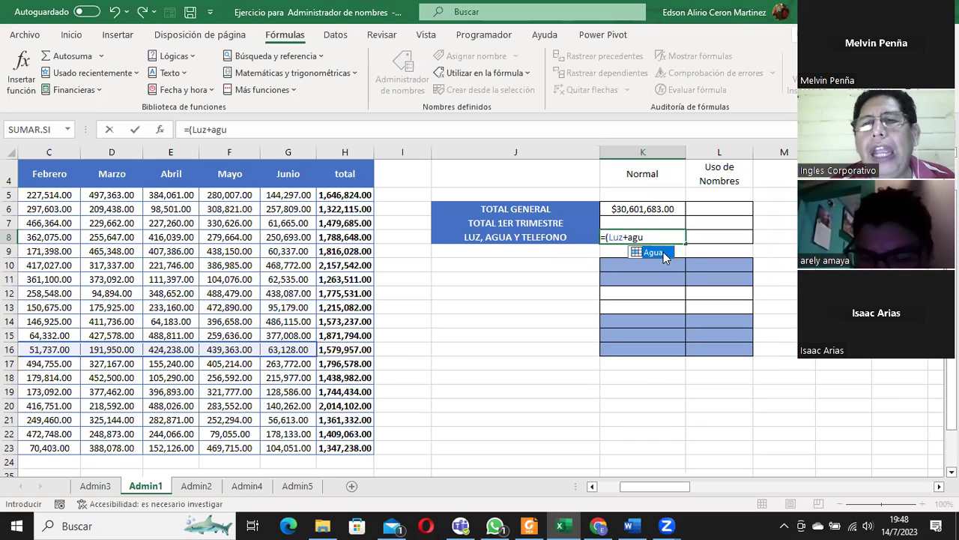
pyautogui.doubleClick(660, 250)
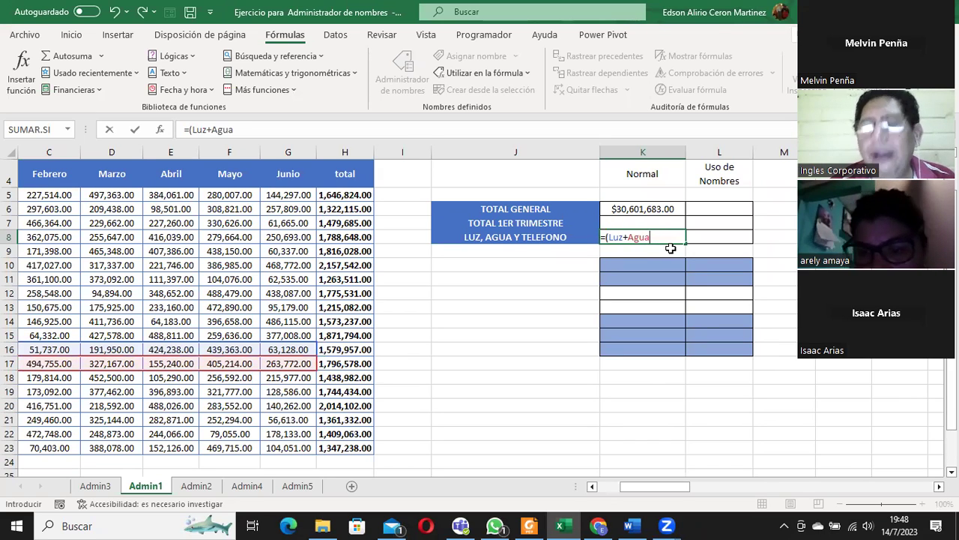
pyautogui.write('+')
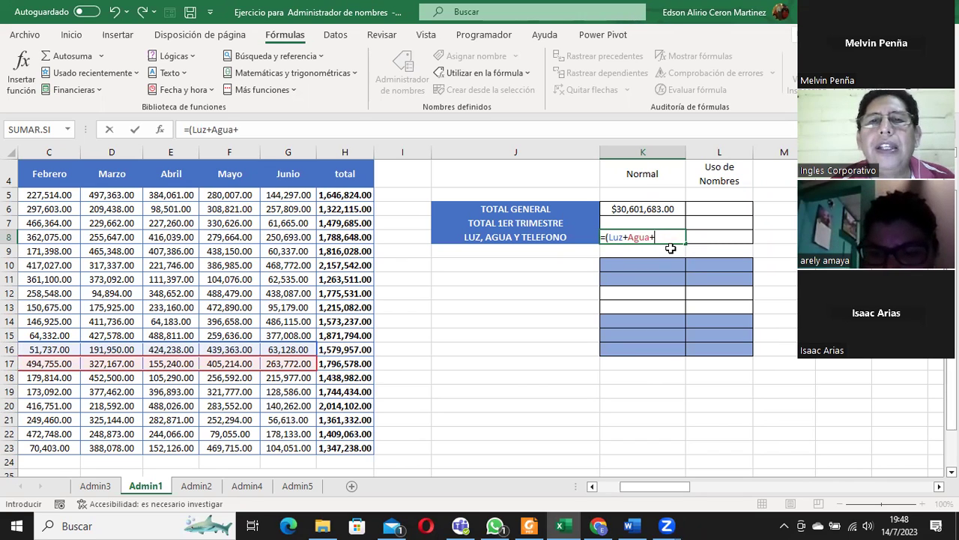
pyautogui.write('te')
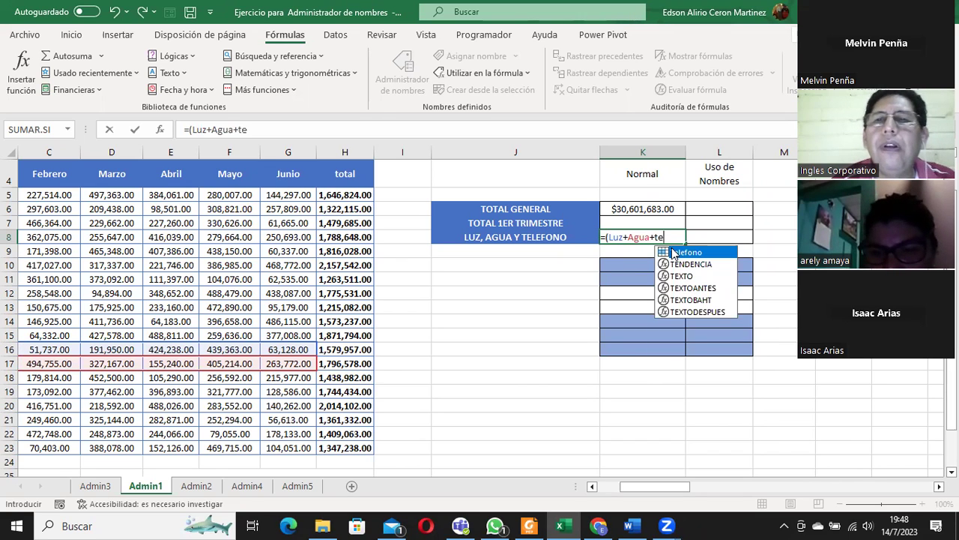
pyautogui.doubleClick(673, 251)
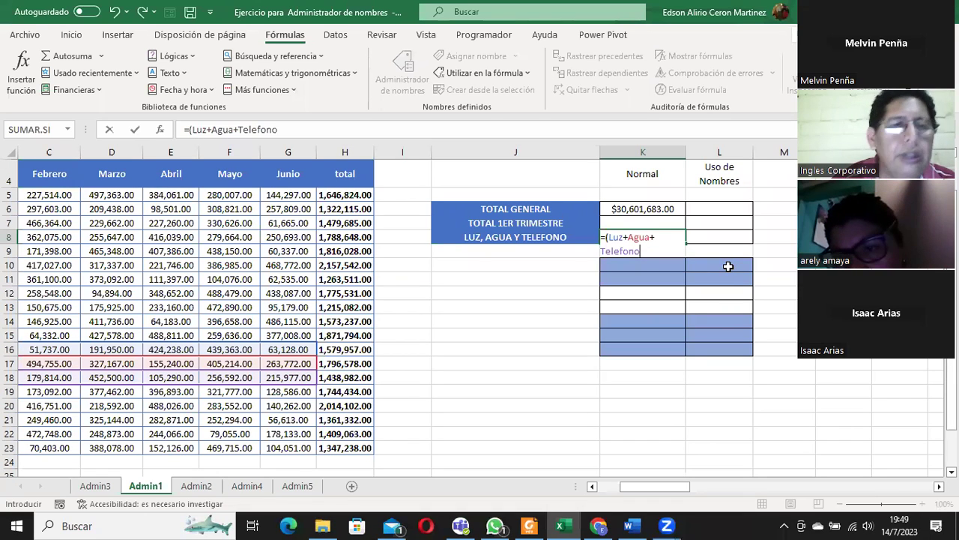
pyautogui.write(')')
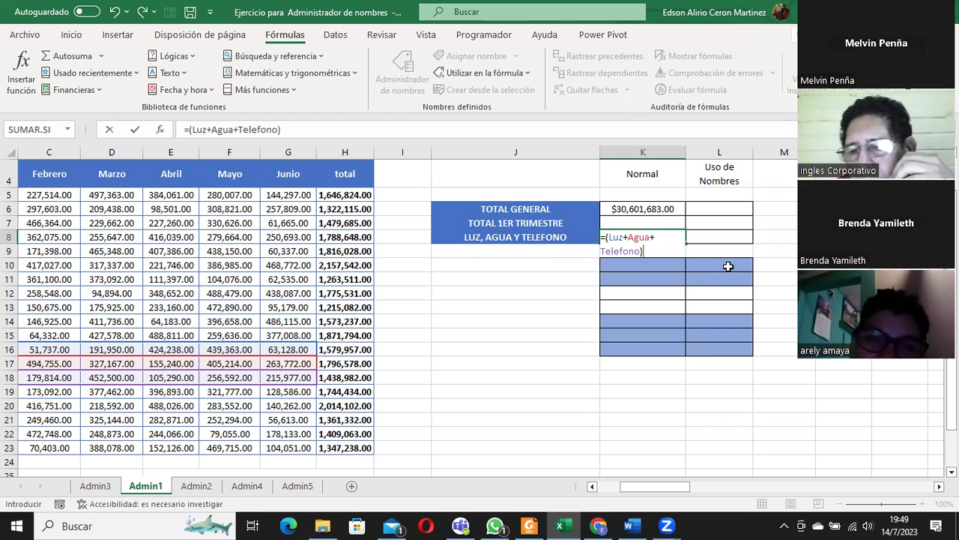
pyautogui.press('Return')
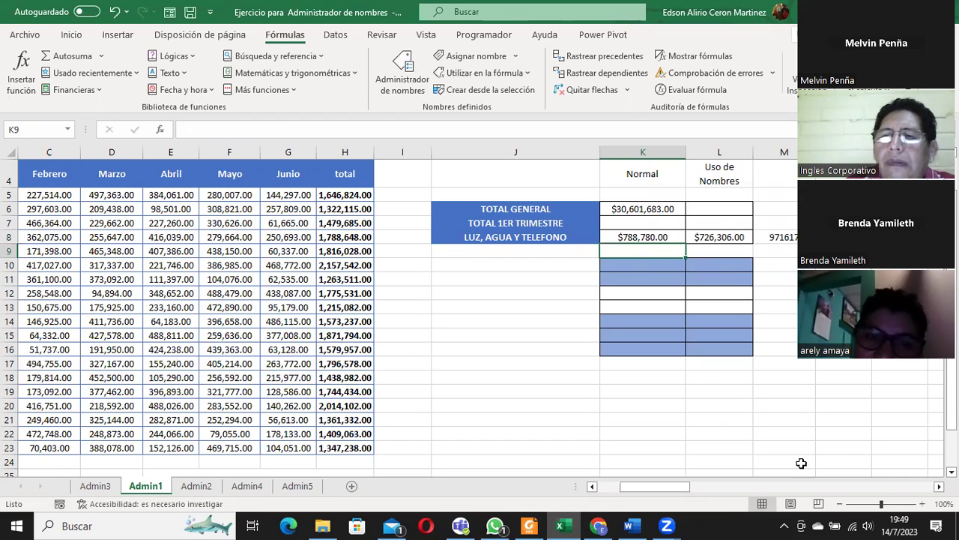
pyautogui.moveTo(657, 485); pyautogui.dragTo(678, 486)
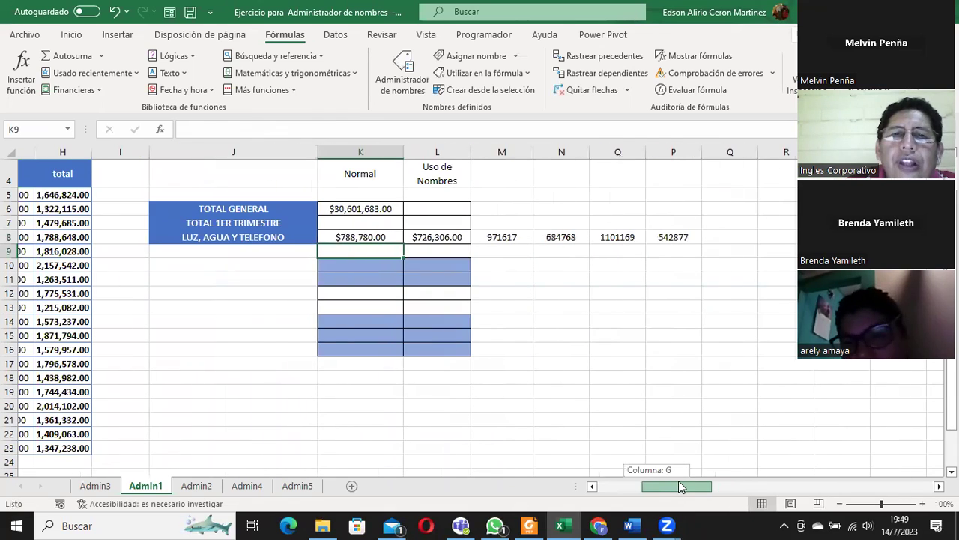
pyautogui.click(361, 236)
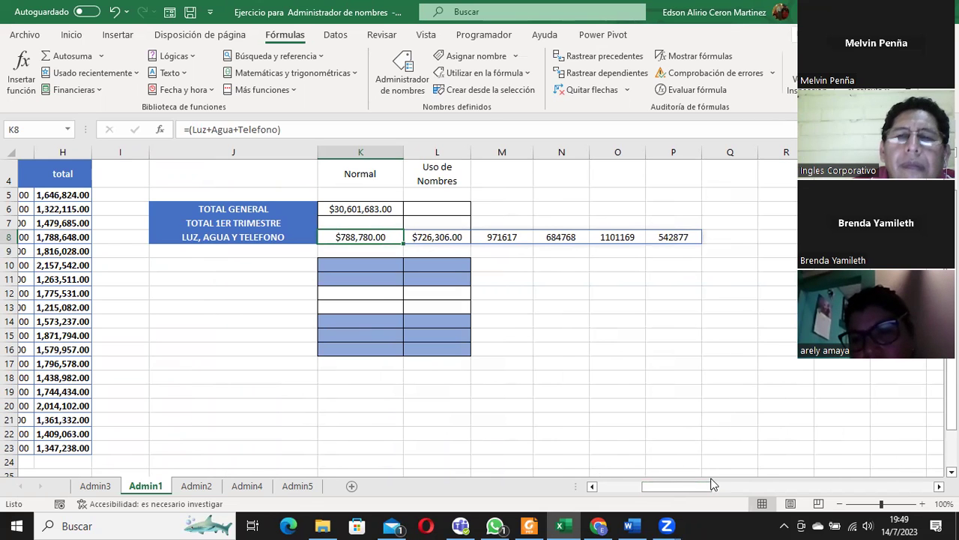
# - Delete the =(Luz+Agua+Telefono) results from K8 and the cells to its right
pyautogui.moveTo(704, 485); pyautogui.dragTo(675, 487)
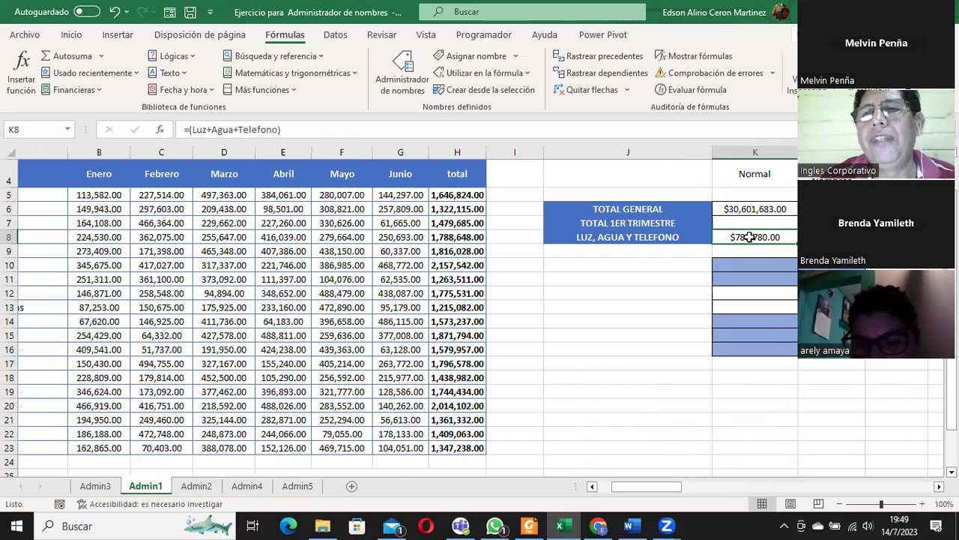
pyautogui.moveTo(754, 240); pyautogui.dragTo(754, 239)
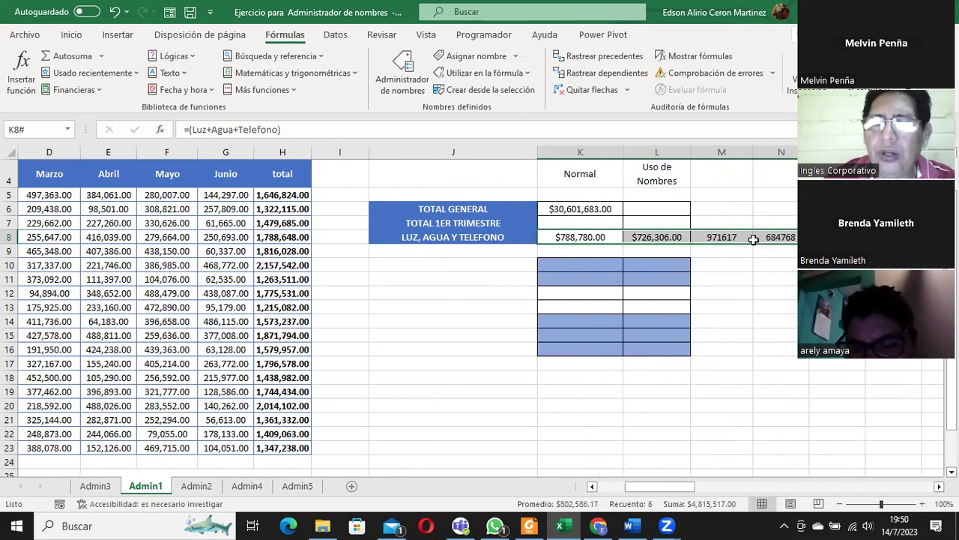
pyautogui.press('Delete')
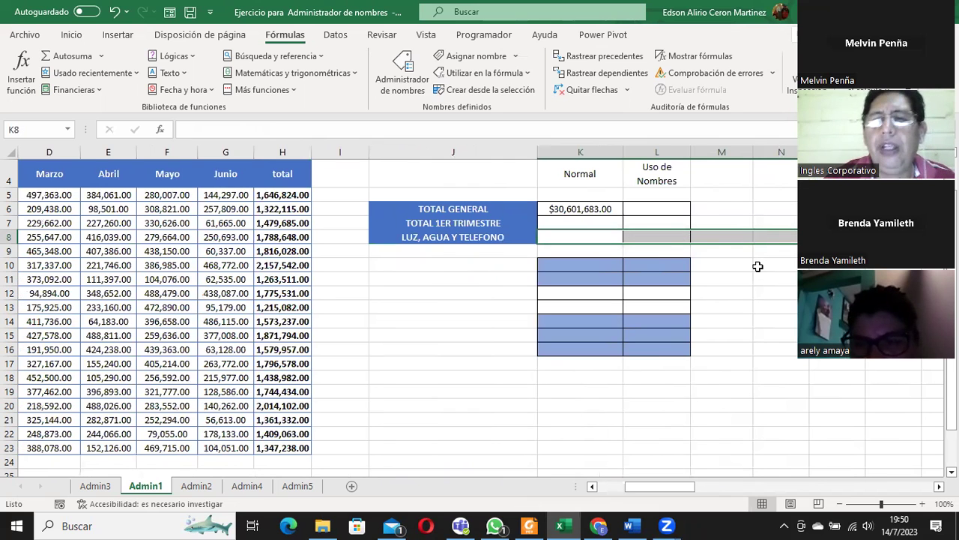
pyautogui.moveTo(660, 487); pyautogui.dragTo(633, 487)
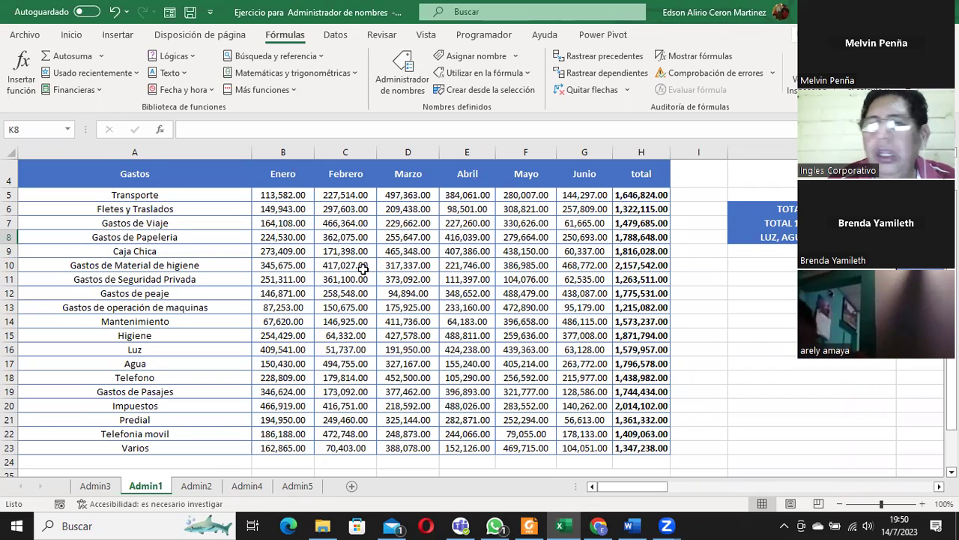
# - Select the Enero column with its header, then cancel the Crear desde la selección dialog
pyautogui.moveTo(291, 177); pyautogui.dragTo(298, 448)
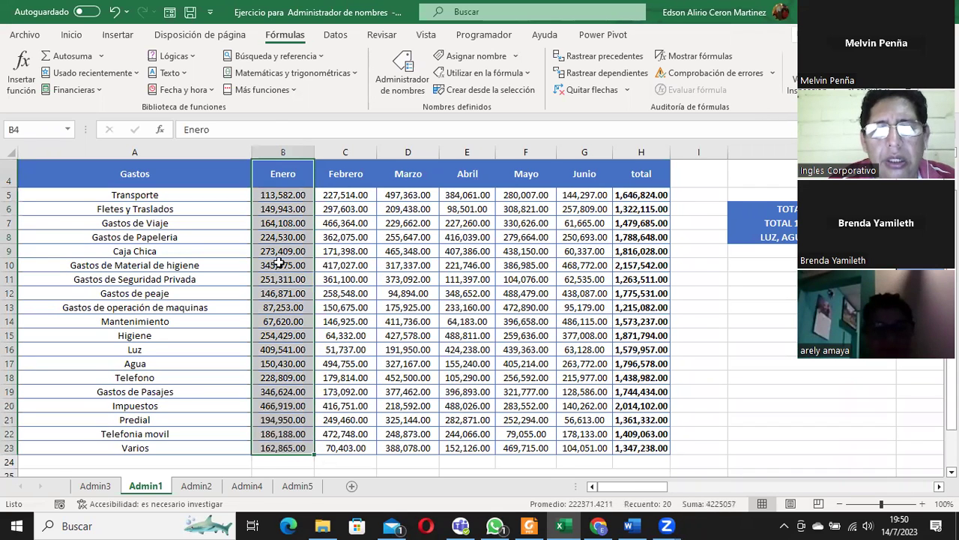
pyautogui.click(334, 35)
pyautogui.click(293, 36)
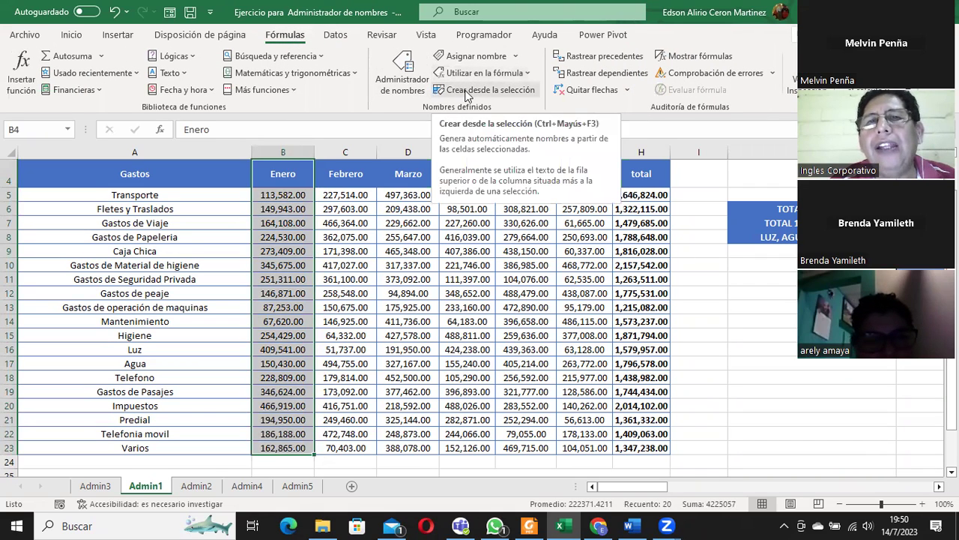
pyautogui.click(465, 91)
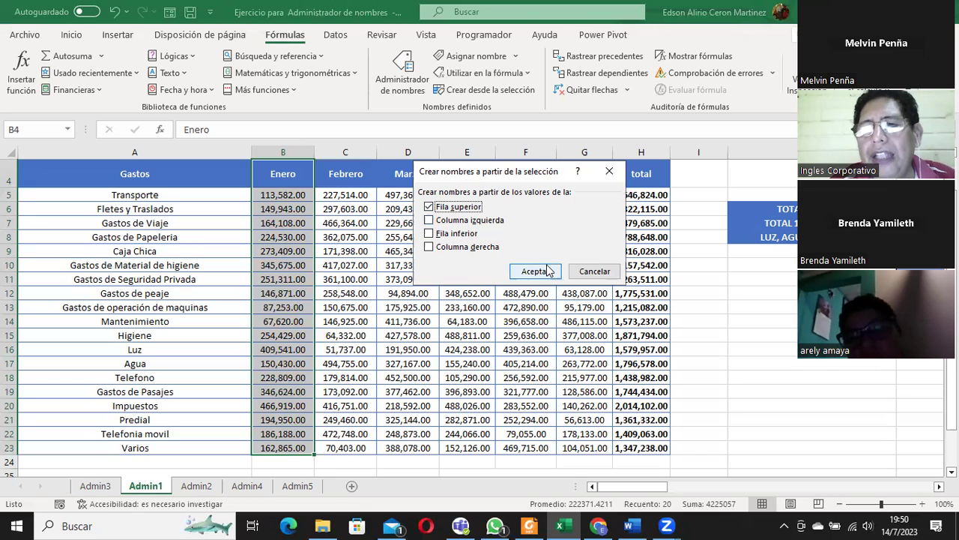
pyautogui.click(590, 271)
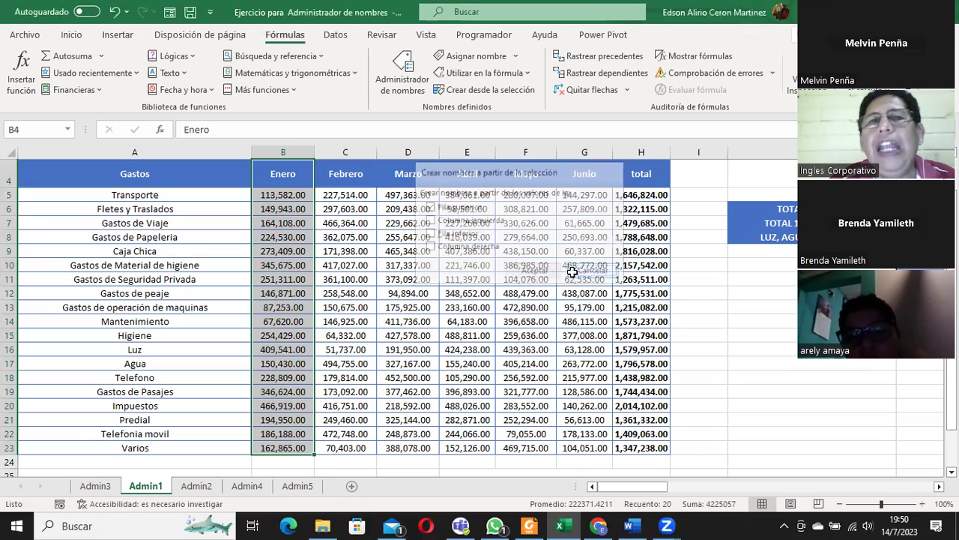
pyautogui.click(364, 236)
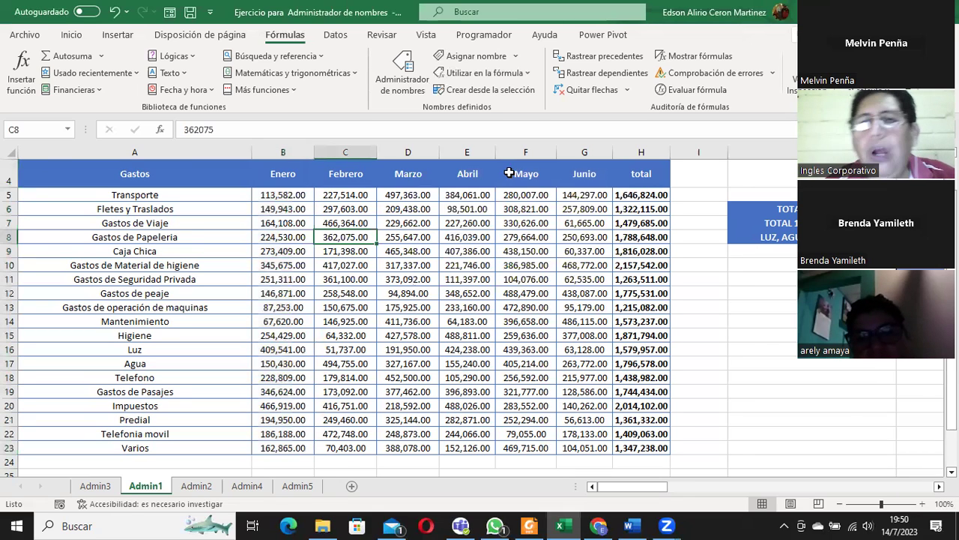
pyautogui.click(477, 58)
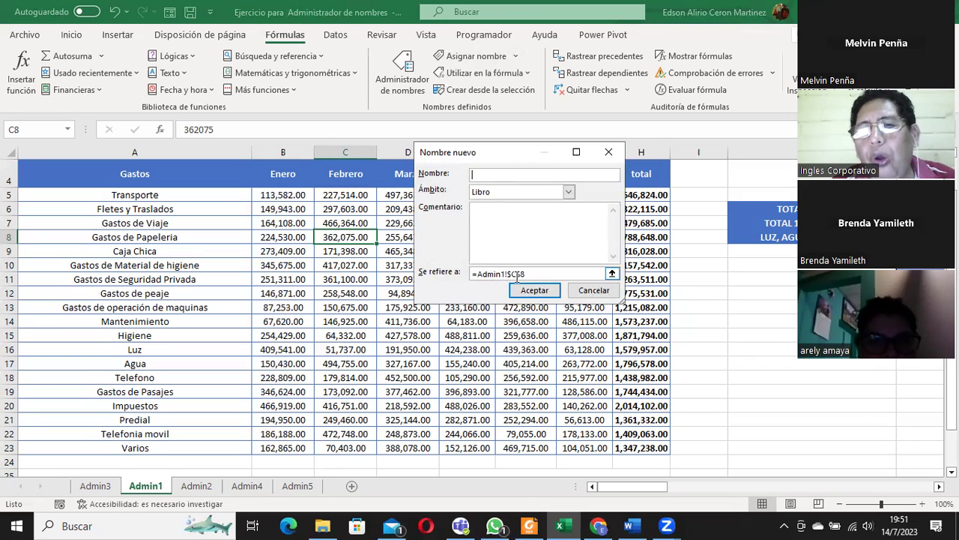
pyautogui.click(600, 291)
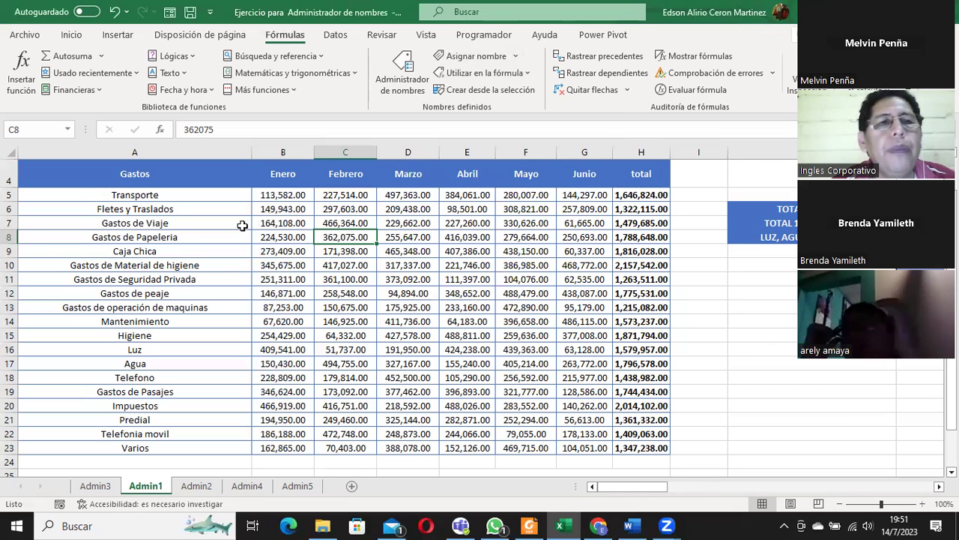
pyautogui.moveTo(155, 194); pyautogui.dragTo(640, 194)
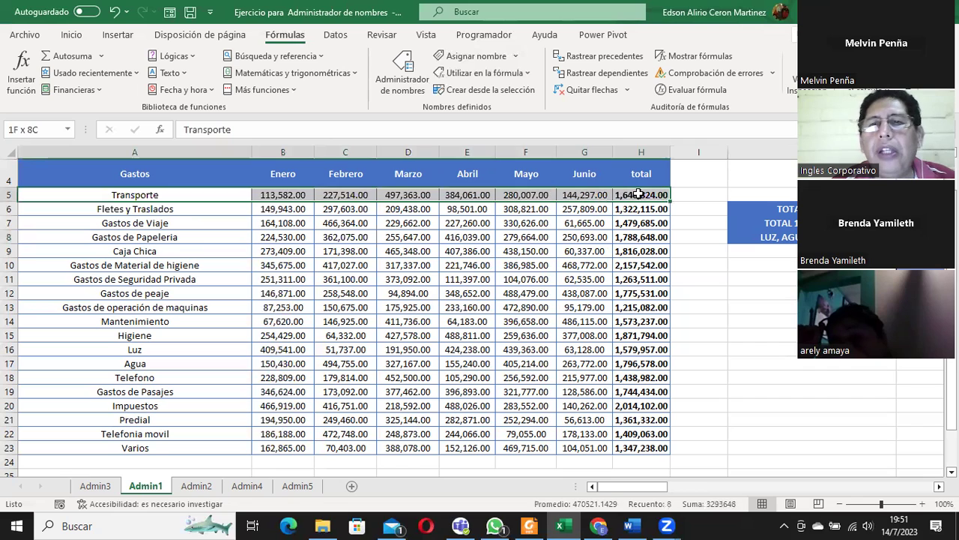
pyautogui.click(465, 59)
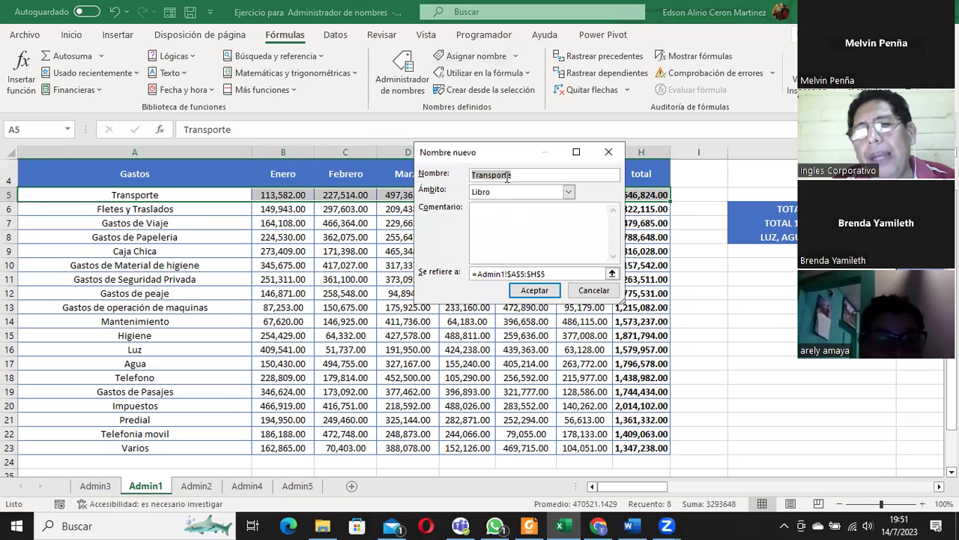
pyautogui.click(442, 291)
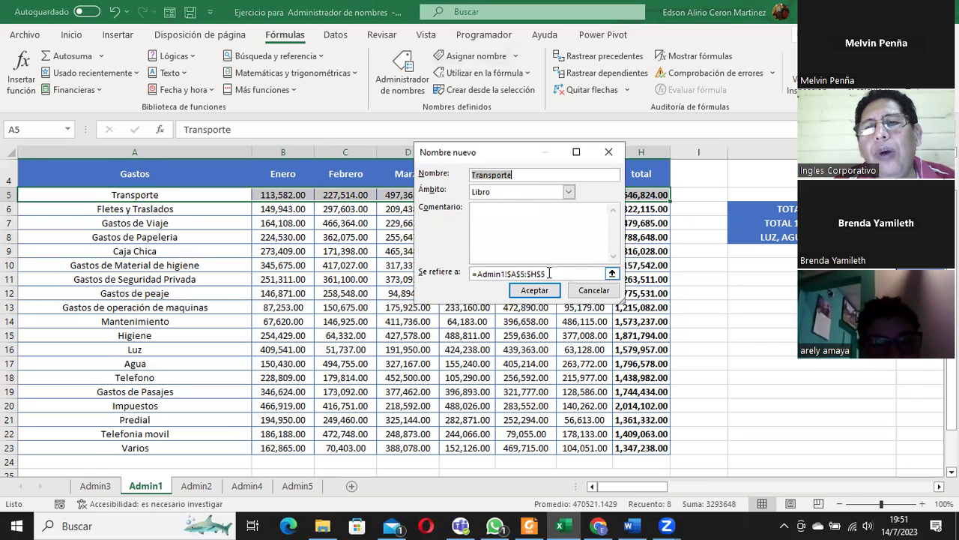
pyautogui.click(549, 273)
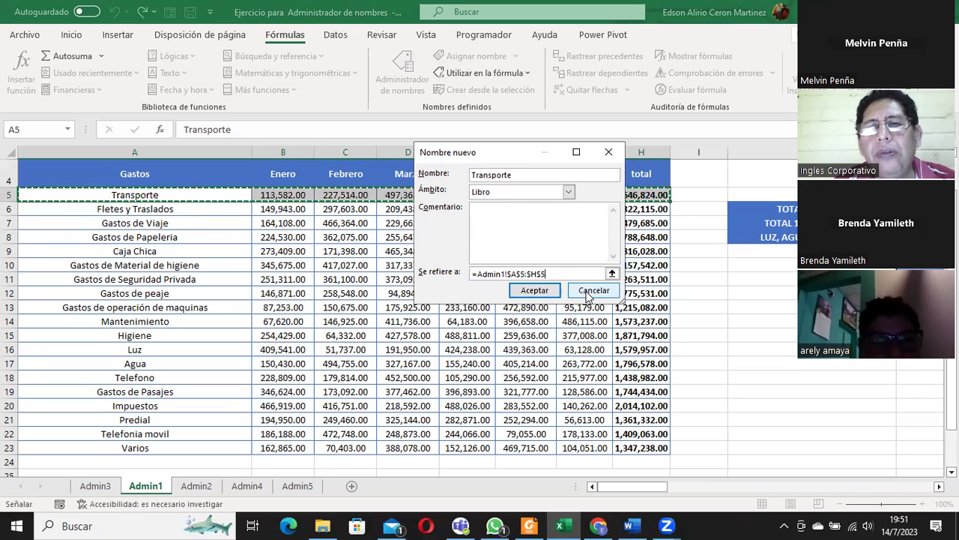
pyautogui.click(588, 293)
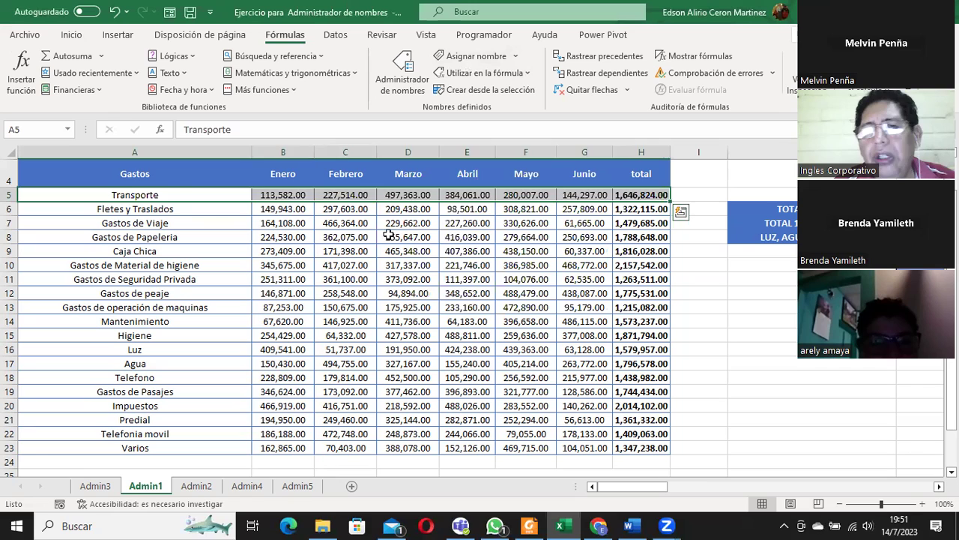
pyautogui.click(343, 224)
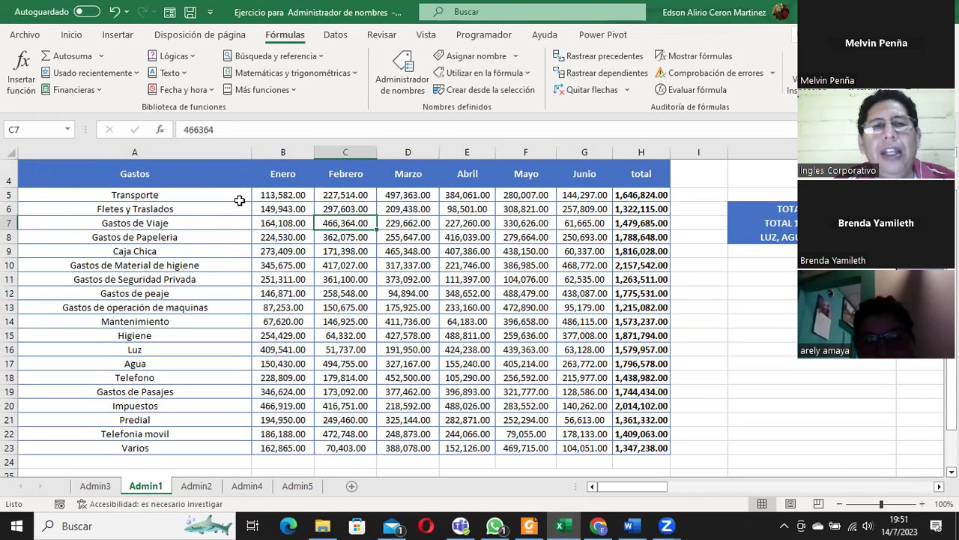
pyautogui.moveTo(239, 200); pyautogui.dragTo(576, 196)
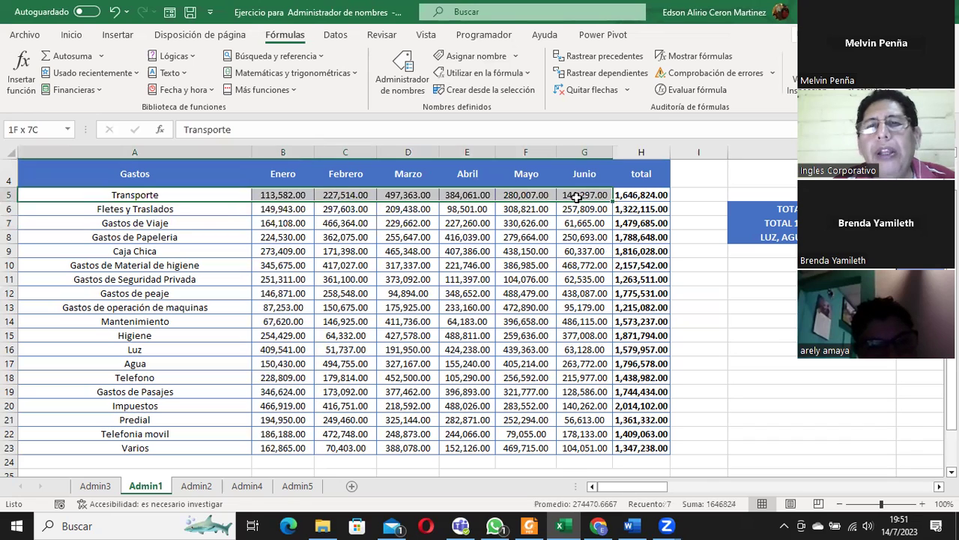
# - Cancel Crear desde la selección, reselect the Transporte row, and cancel Asignar nombre
pyautogui.click(500, 89)
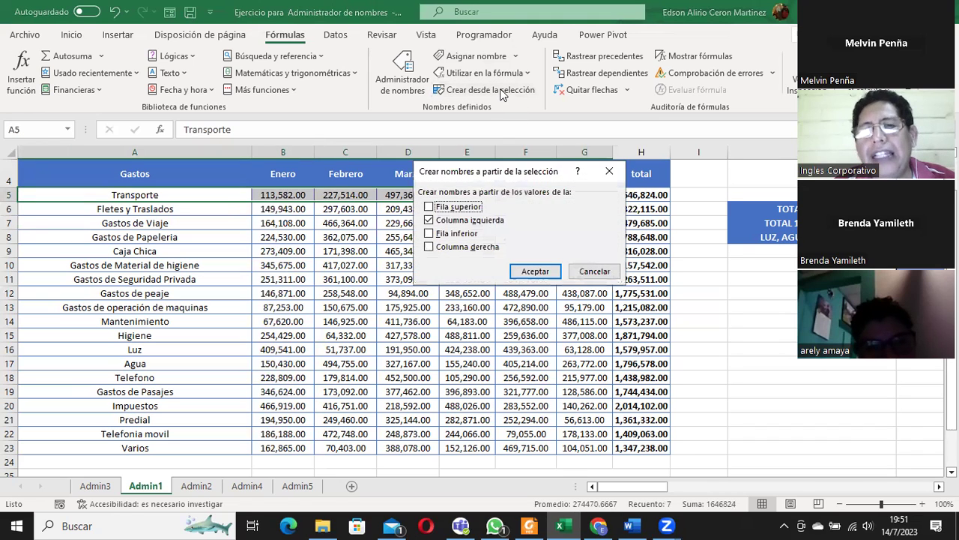
pyautogui.click(609, 273)
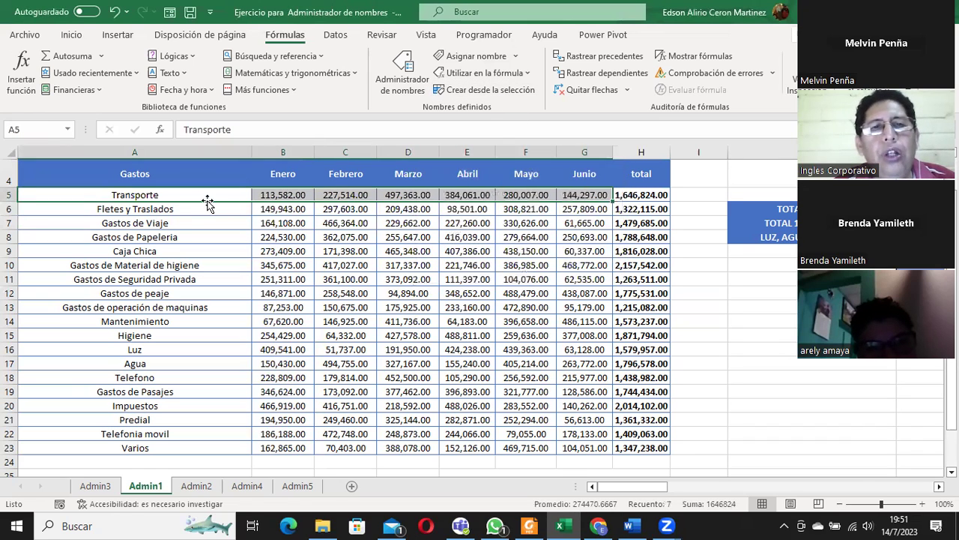
pyautogui.moveTo(192, 197); pyautogui.dragTo(589, 197)
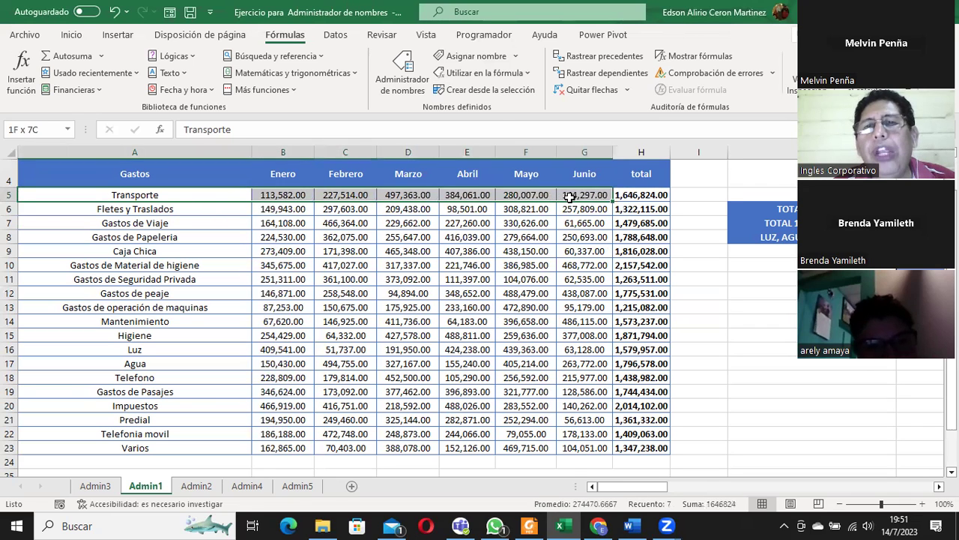
pyautogui.click(477, 57)
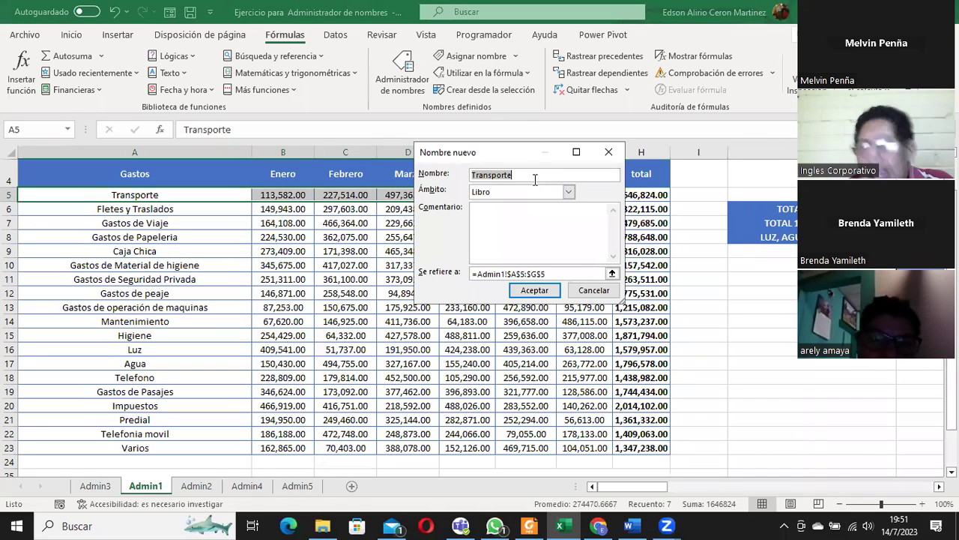
pyautogui.click(594, 290)
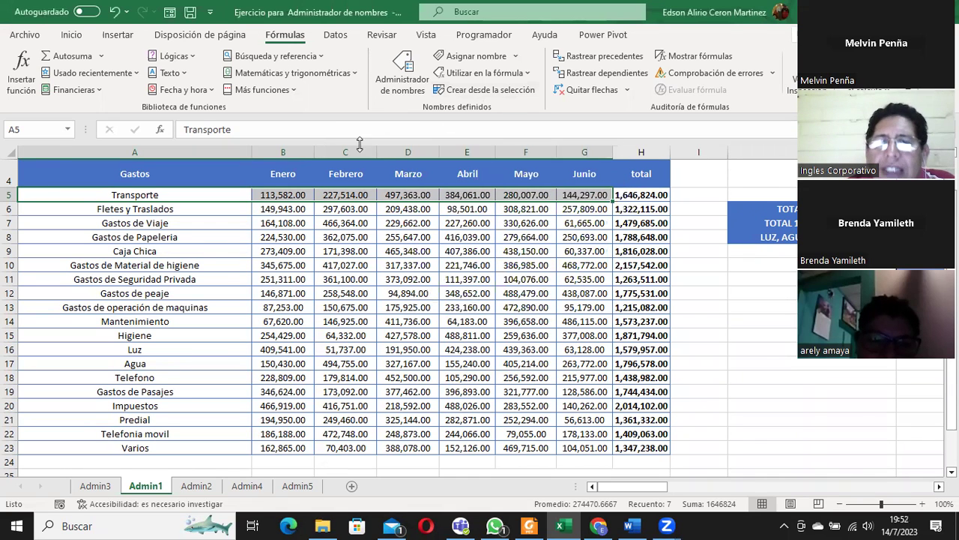
# - Open Administrador de nombres to view the defined names, cancelling a new Transporte name
pyautogui.click(401, 68)
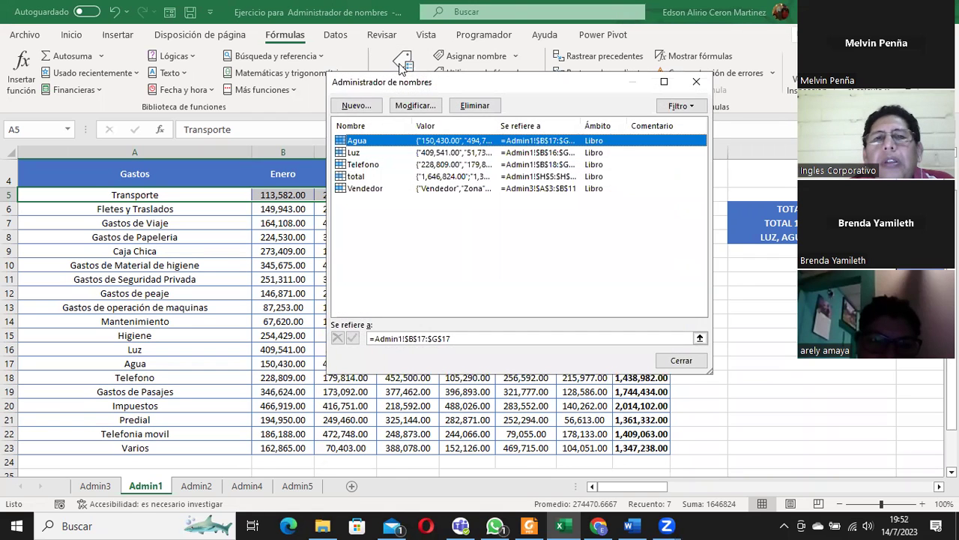
pyautogui.click(365, 109)
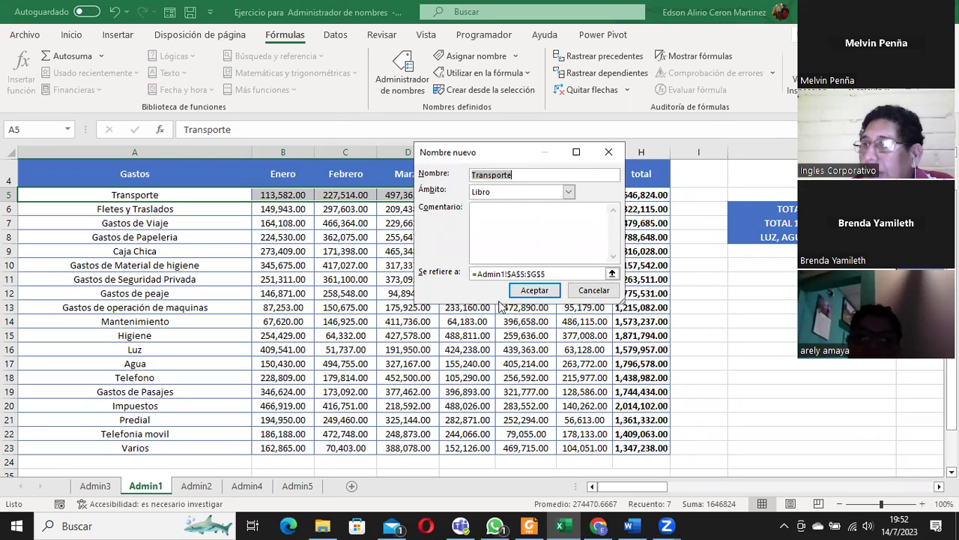
pyautogui.click(595, 292)
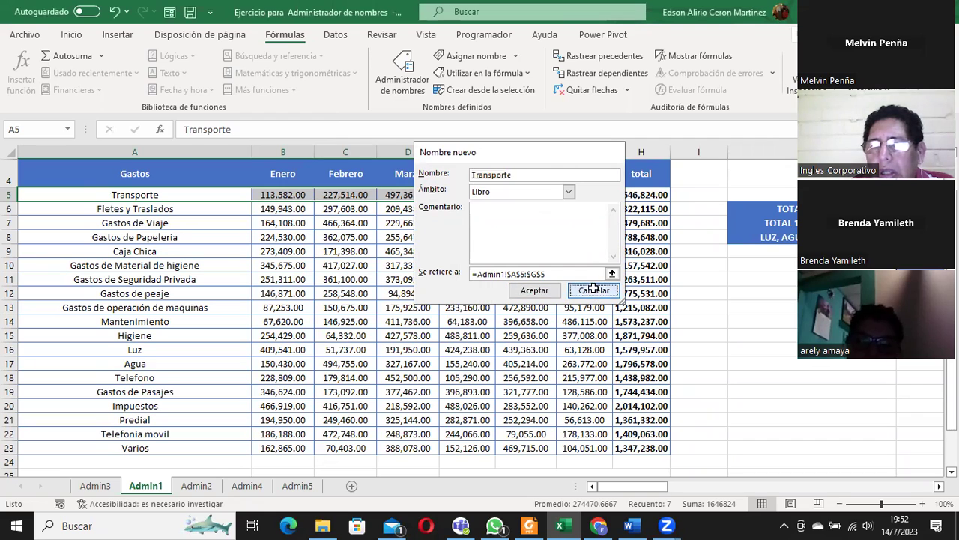
# - Close Administrador de nombres, dismiss the paste marker, and minimize and restore Excel
pyautogui.click(694, 359)
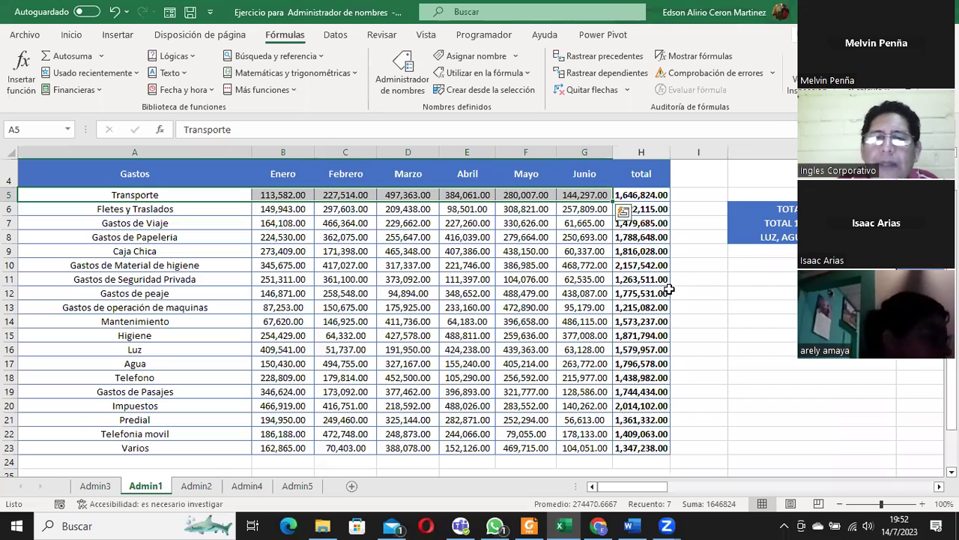
pyautogui.press('Escape')
pyautogui.click(560, 525)
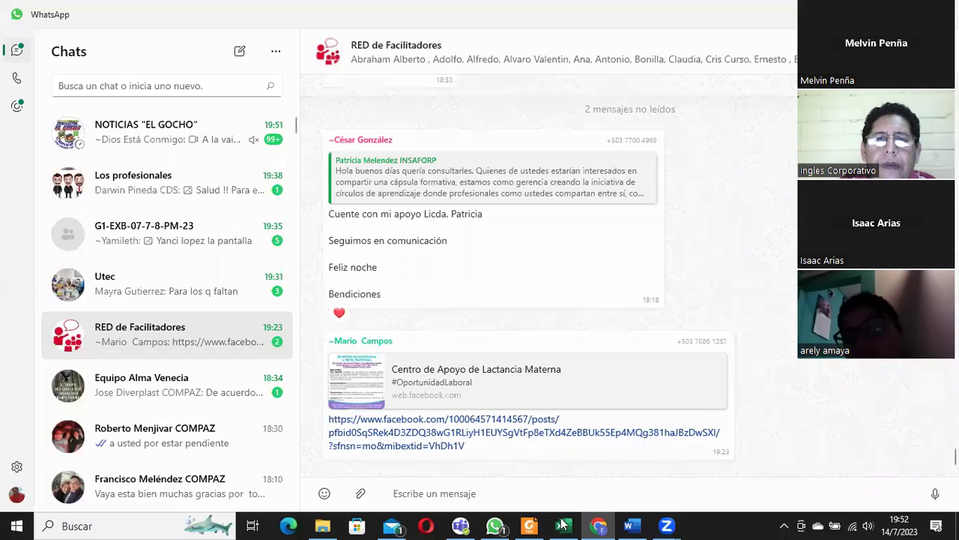
pyautogui.click(565, 522)
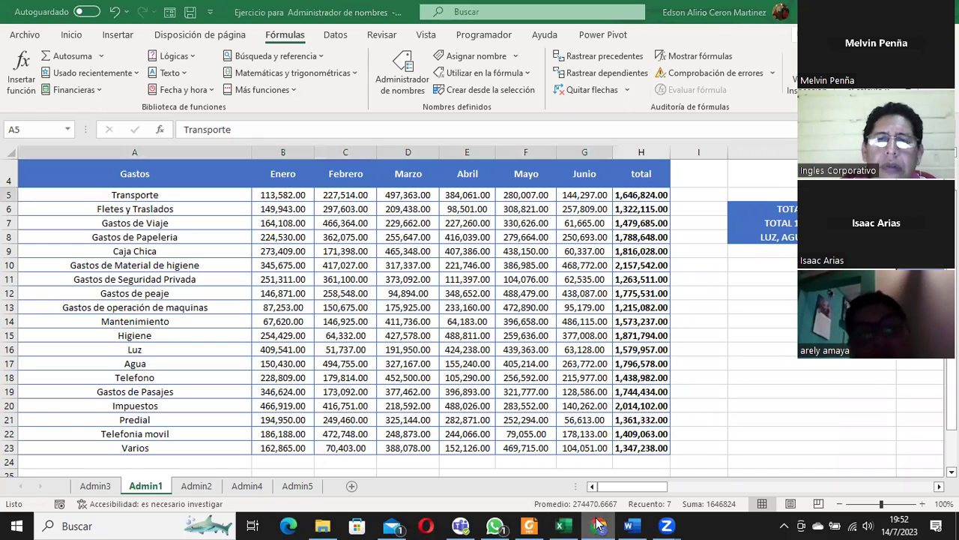
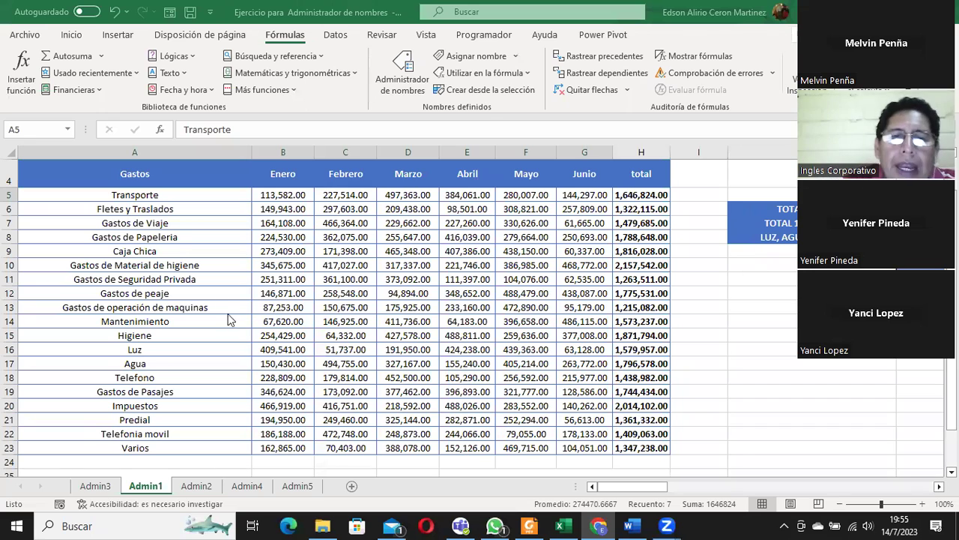
# - In Name Manager, delete all five defined names: Agua, Luz, Telefono, total and Vendedor
pyautogui.hotkey('alt', 'Tab')
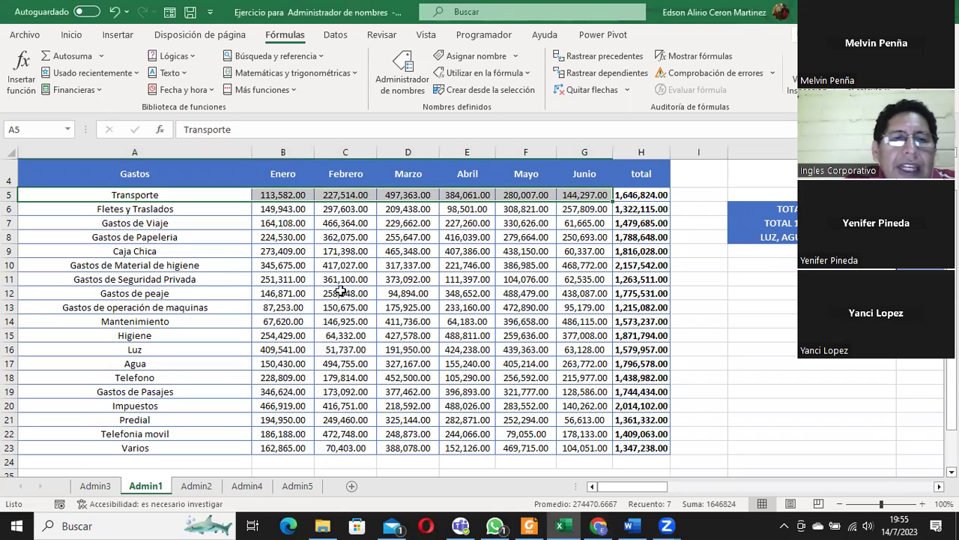
pyautogui.click(336, 228)
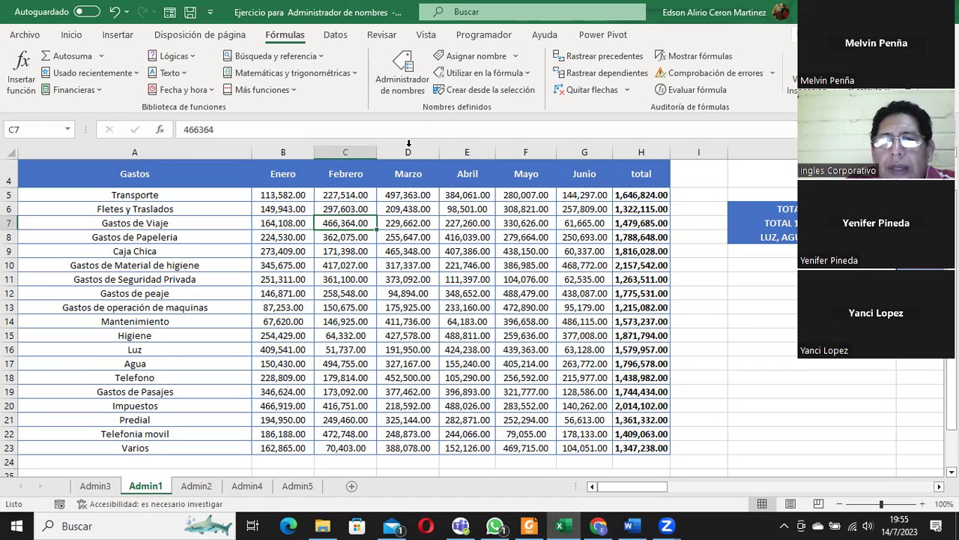
pyautogui.click(409, 64)
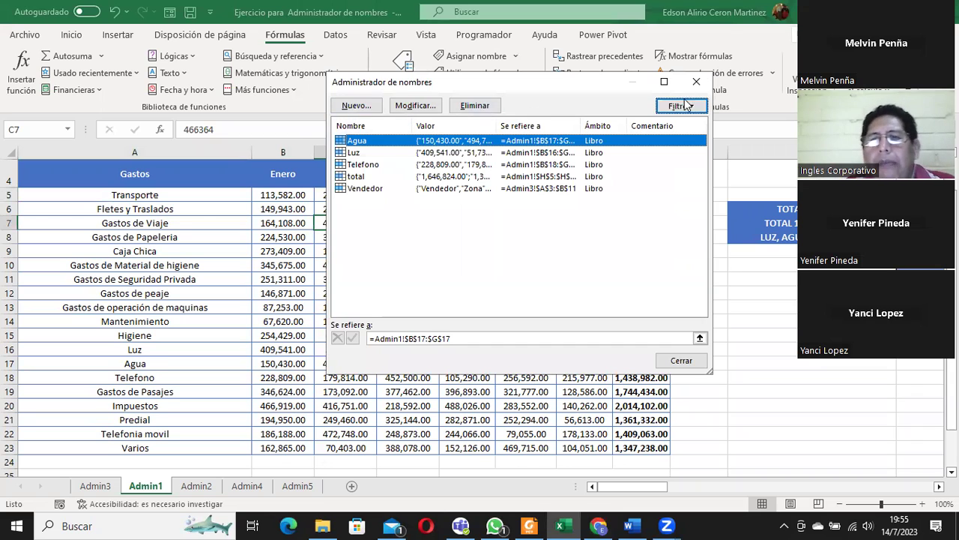
pyautogui.click(696, 81)
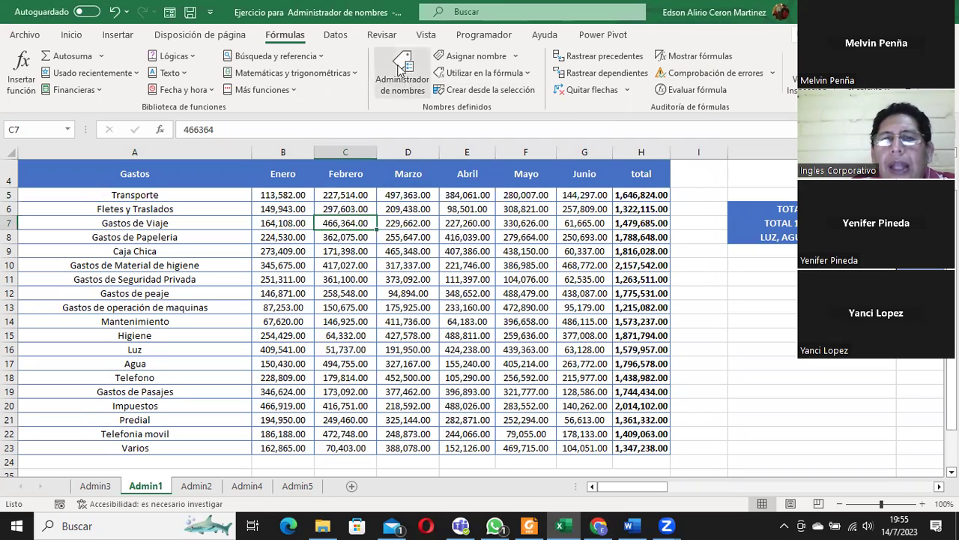
pyautogui.click(403, 91)
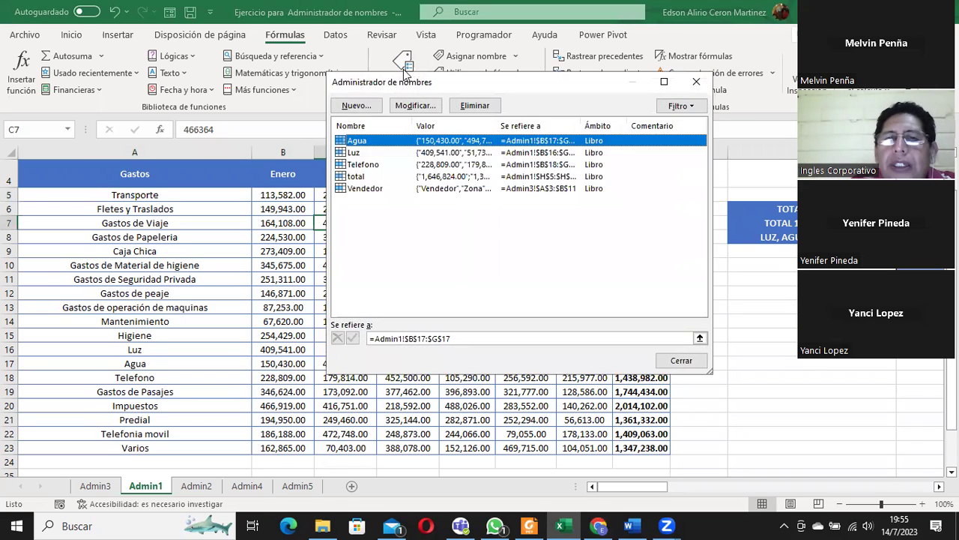
pyautogui.keyDown('shift'); pyautogui.click(432, 152); pyautogui.keyUp('shift')
pyautogui.hotkey('shift', 'Down')
pyautogui.hotkey('shift', 'Down')
pyautogui.hotkey('shift', 'Down')
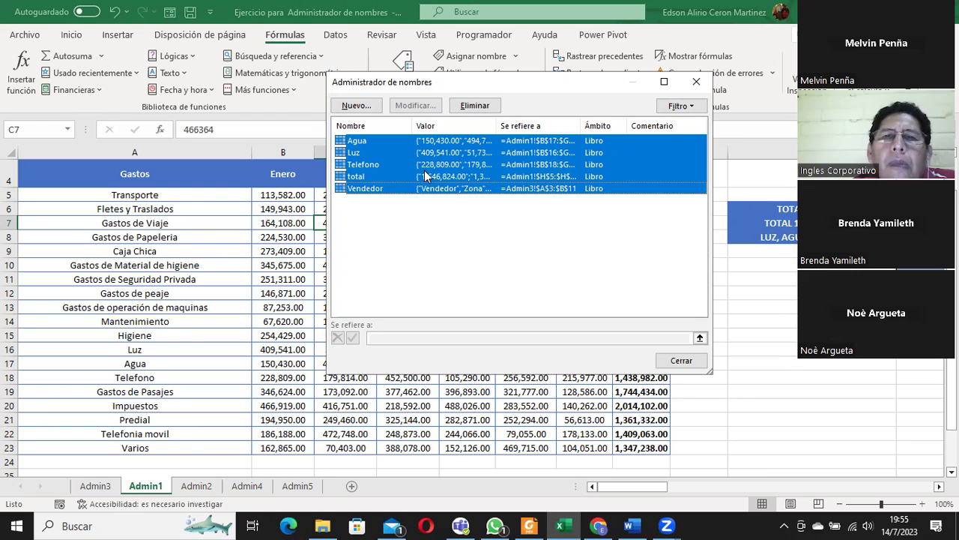
pyautogui.click(468, 109)
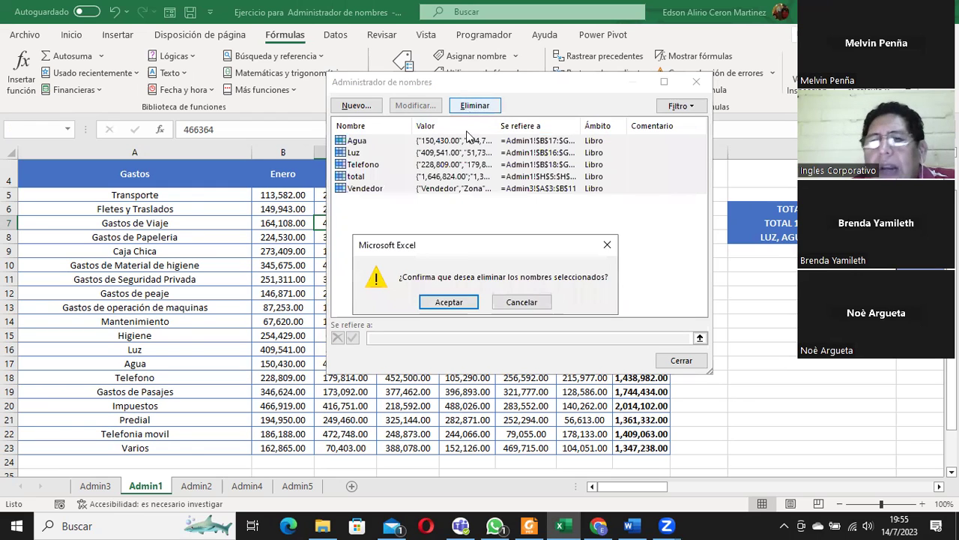
pyautogui.click(462, 300)
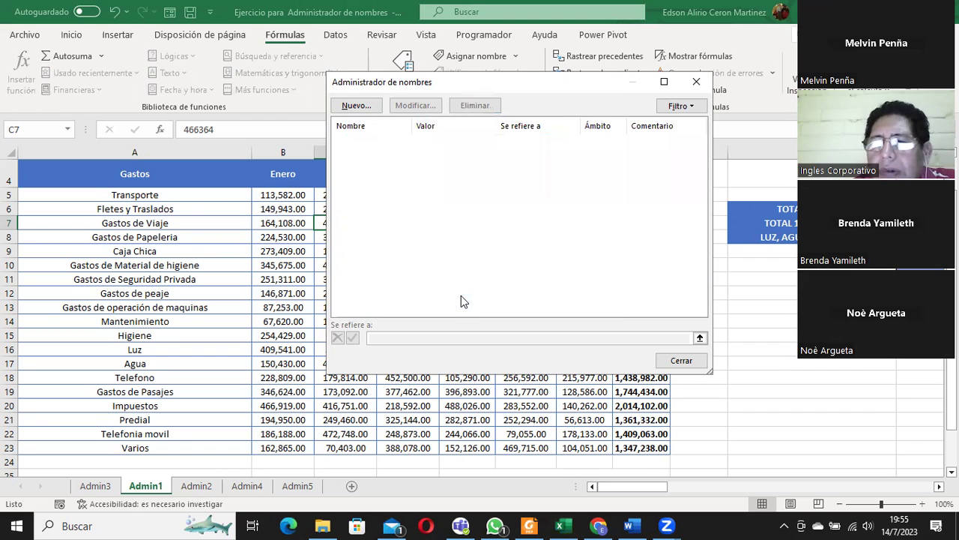
pyautogui.click(682, 360)
# - Show the Admin3 sheet zoomed out so the whole table is visible
pyautogui.click(96, 485)
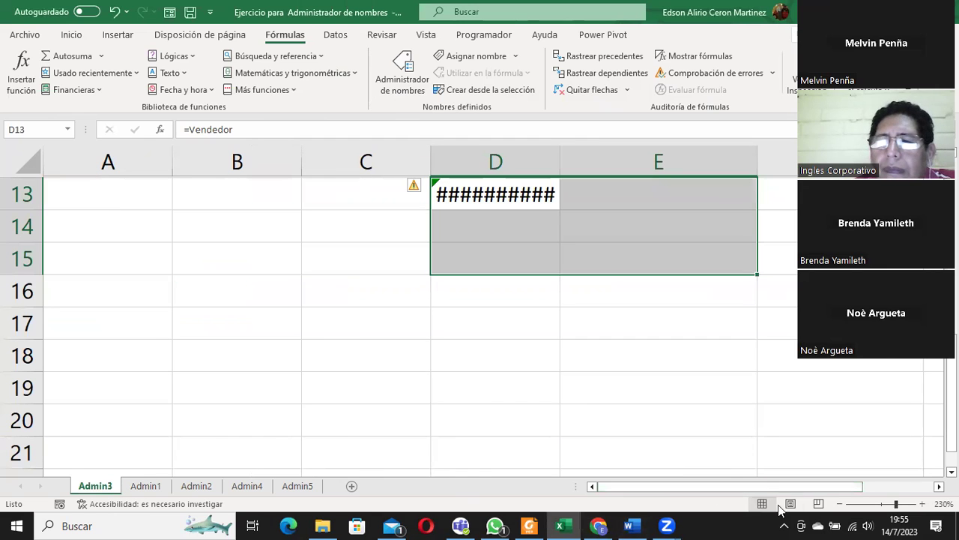
pyautogui.click(839, 505)
pyautogui.click(838, 504)
pyautogui.click(838, 505)
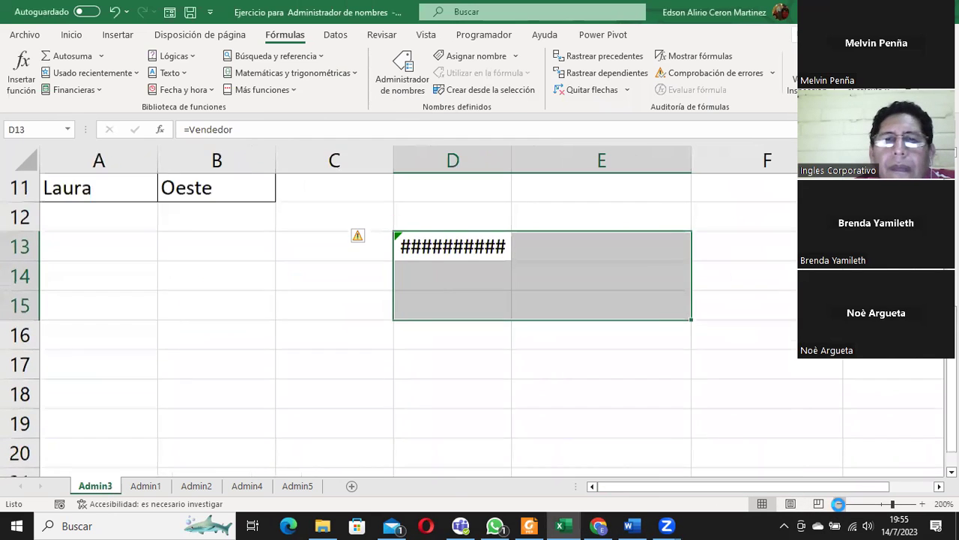
pyautogui.click(839, 504)
pyautogui.click(839, 504)
pyautogui.click(839, 505)
pyautogui.click(839, 505)
pyautogui.click(838, 505)
pyautogui.click(839, 505)
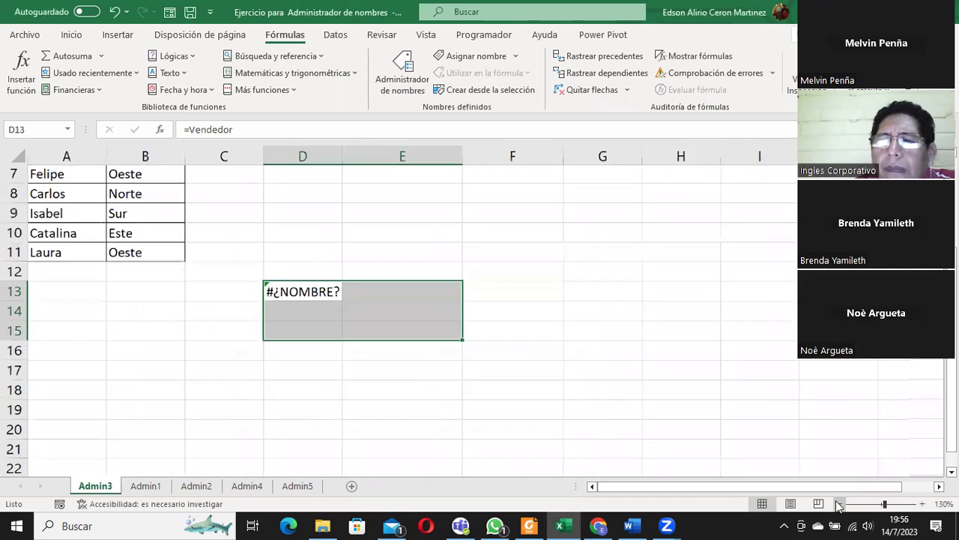
pyautogui.click(839, 505)
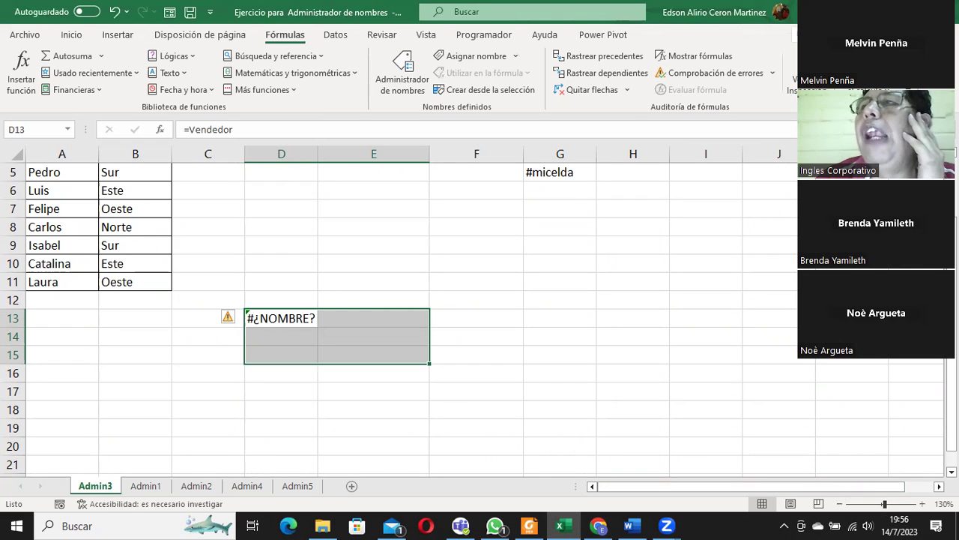
# - Clear the broken =Vendedor formula showing #¿NOMBRE? from cell D13
pyautogui.hotkey('alt', 'Tab')
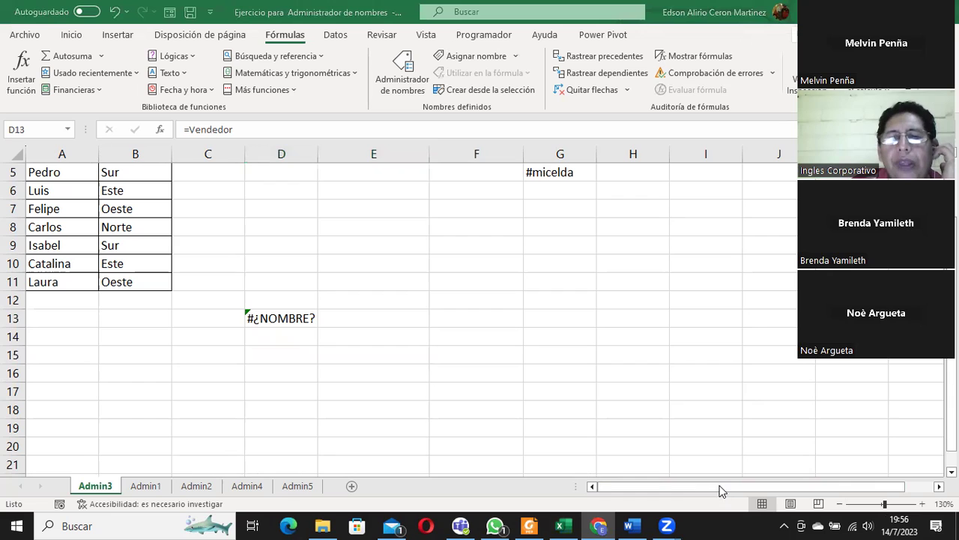
pyautogui.hotkey('shift', 'Down')
pyautogui.hotkey('shift', 'Down')
pyautogui.hotkey('shift', 'Right')
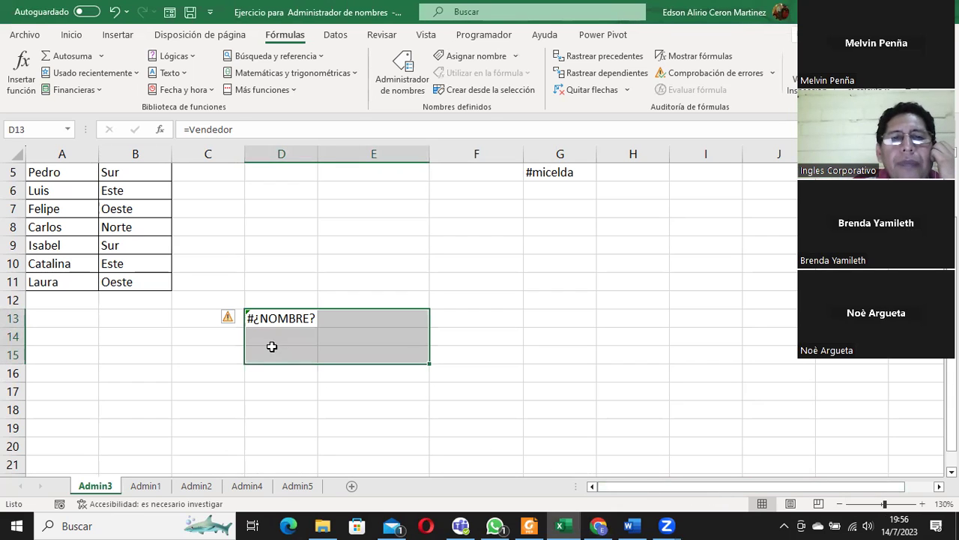
pyautogui.click(275, 354)
pyautogui.click(268, 319)
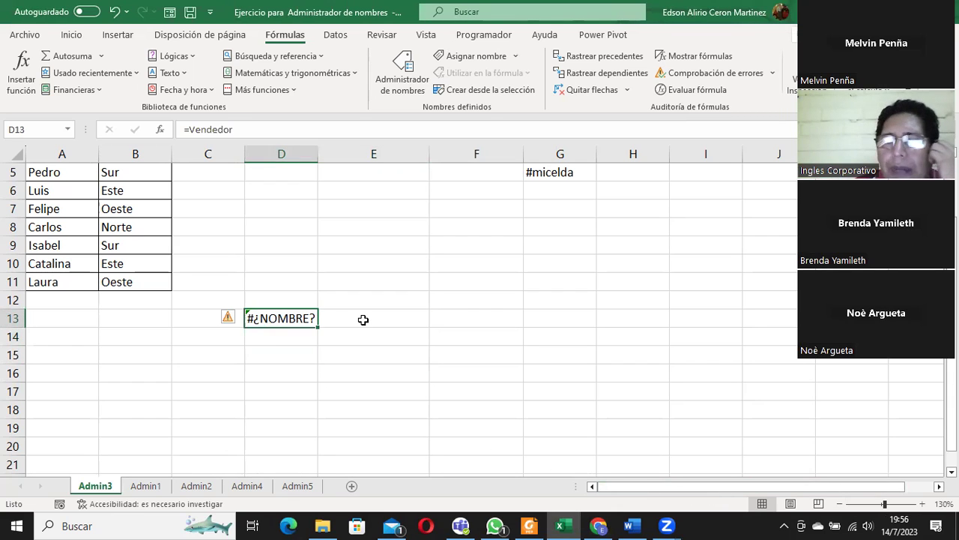
pyautogui.press('Delete')
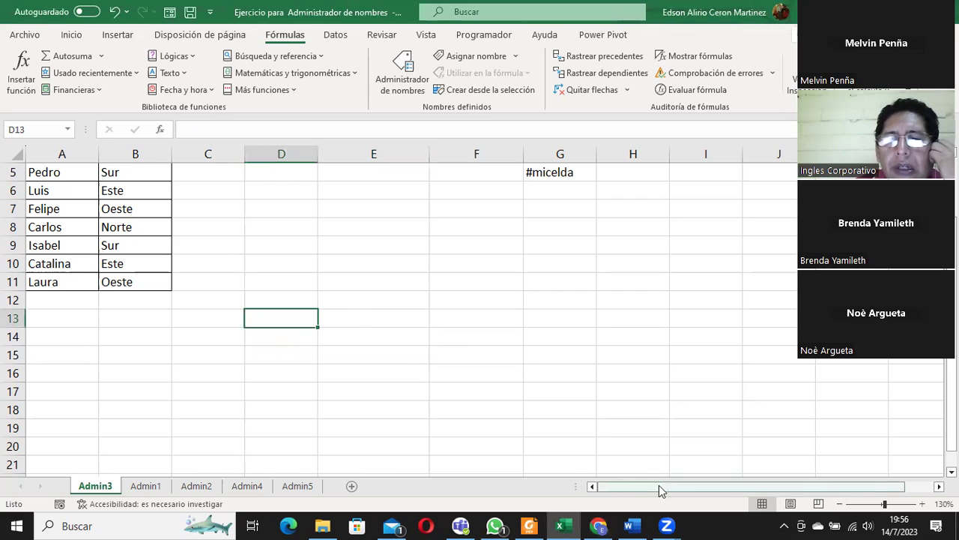
# - Zoom Admin3 to 150% and delete the broken =Vendedor formula from D3
pyautogui.click(922, 504)
pyautogui.click(922, 504)
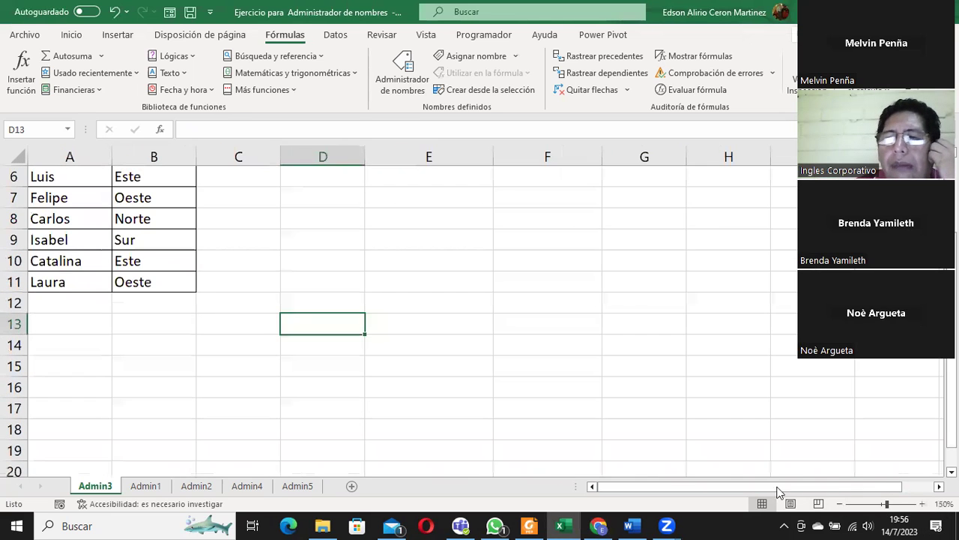
pyautogui.scroll(2, 162, 377)
pyautogui.click(300, 217)
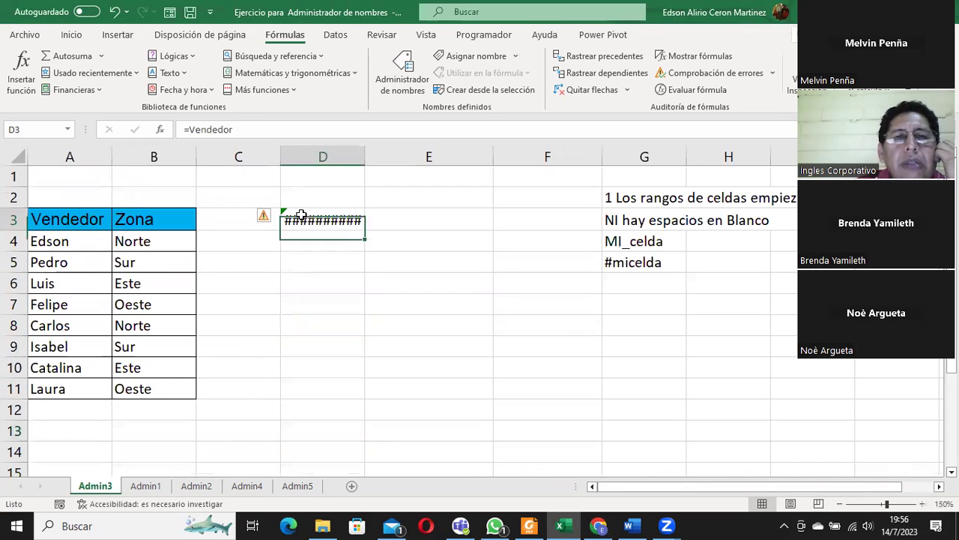
pyautogui.press('Delete')
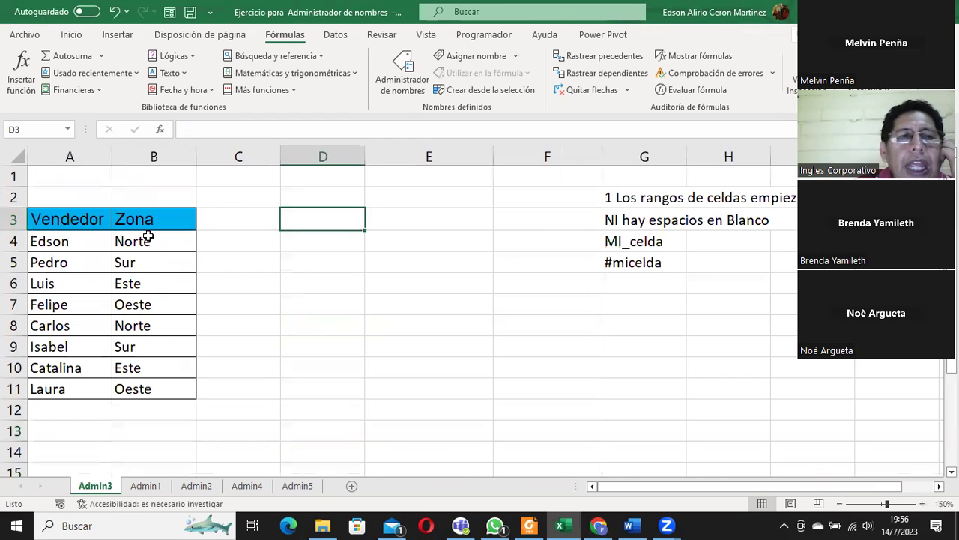
# - Select the Vendedor/Zona table A3:B11 and bring up the Name Manager list
pyautogui.moveTo(51, 218); pyautogui.dragTo(172, 388)
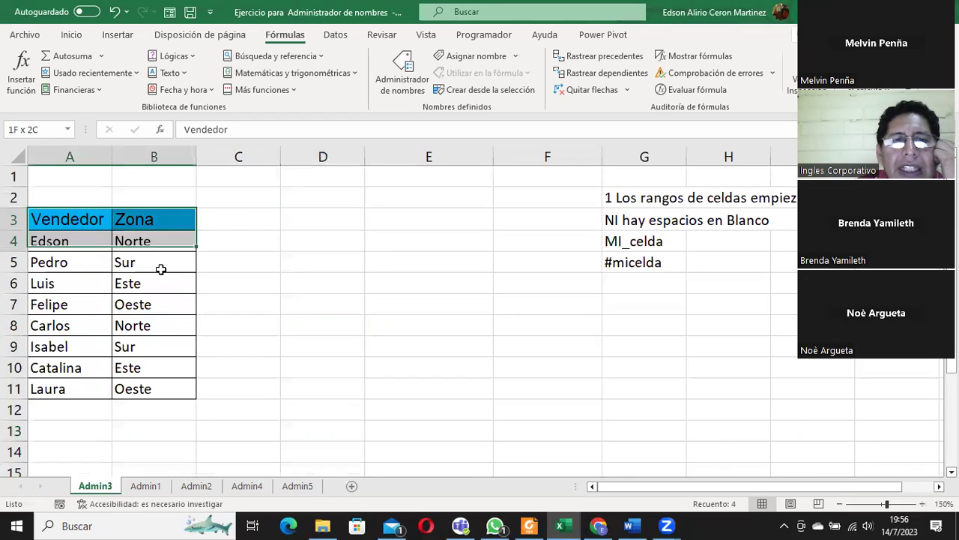
pyautogui.moveTo(172, 388); pyautogui.dragTo(173, 388)
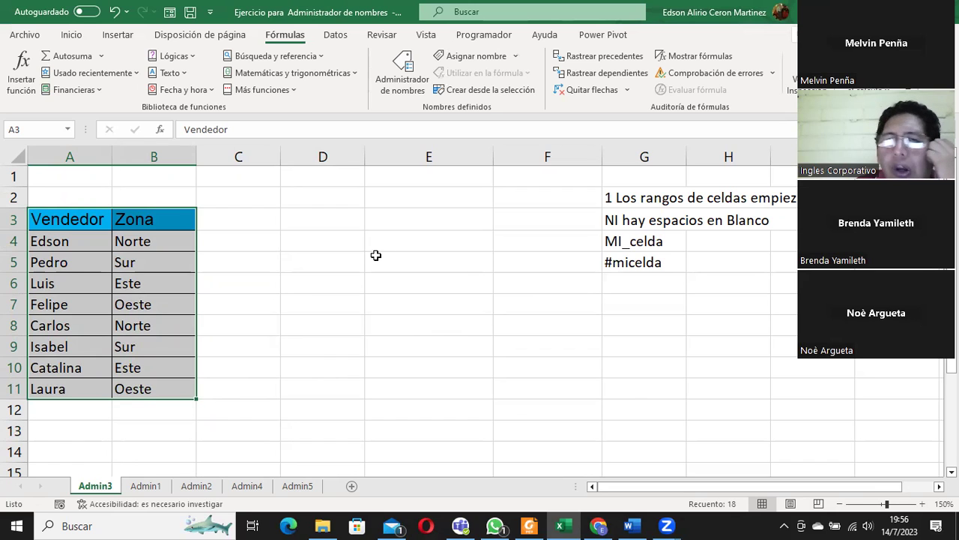
pyautogui.click(398, 72)
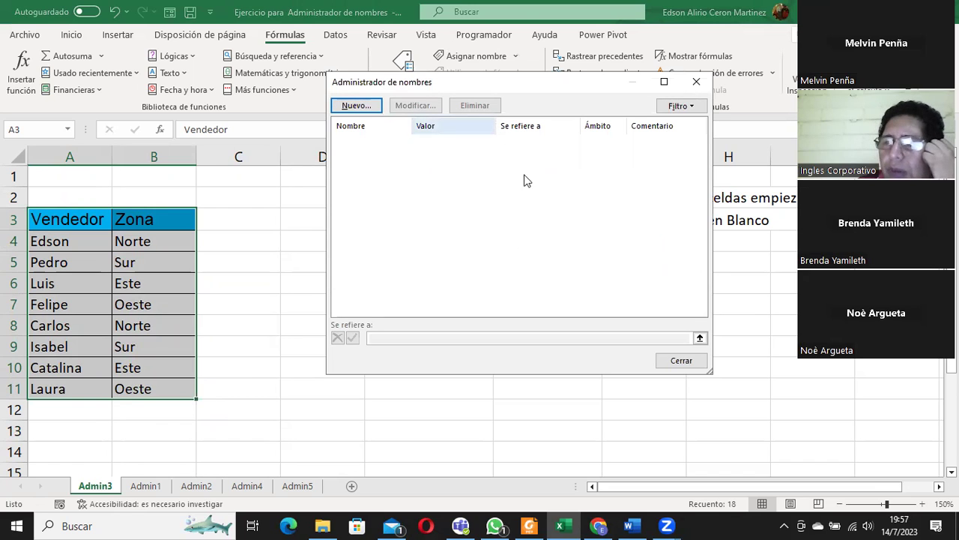
# - Close the empty Name Manager and reselect the table A3:B11
pyautogui.click(680, 360)
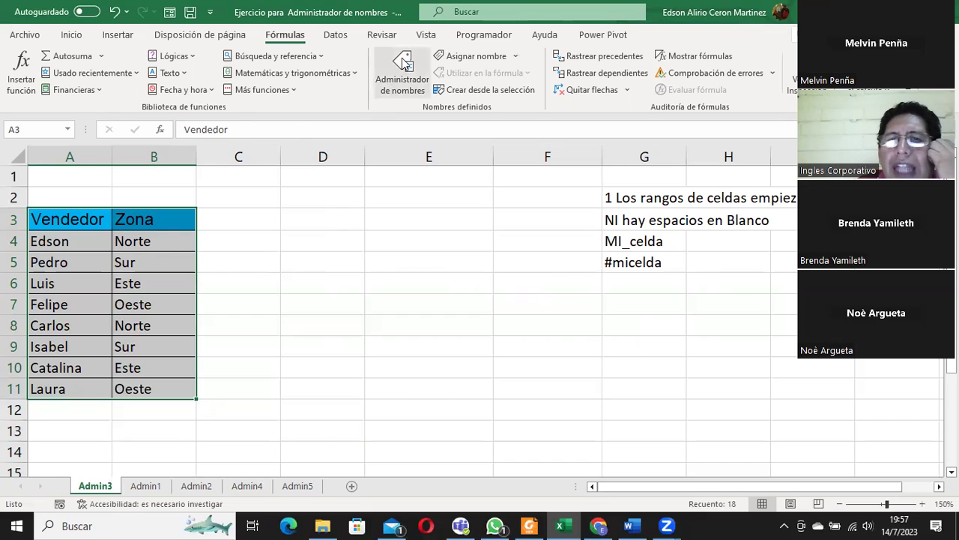
pyautogui.click(114, 262)
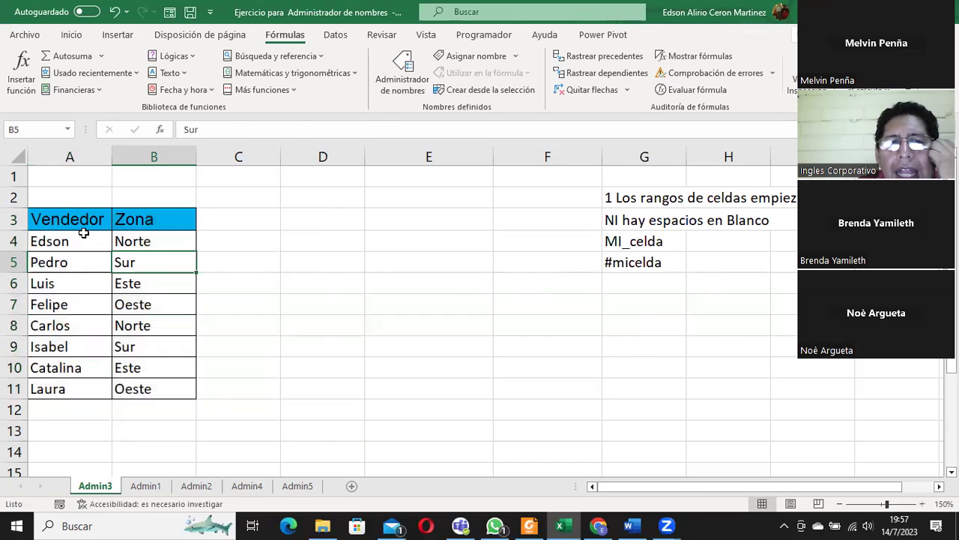
pyautogui.click(75, 223)
pyautogui.moveTo(93, 287); pyautogui.dragTo(134, 389)
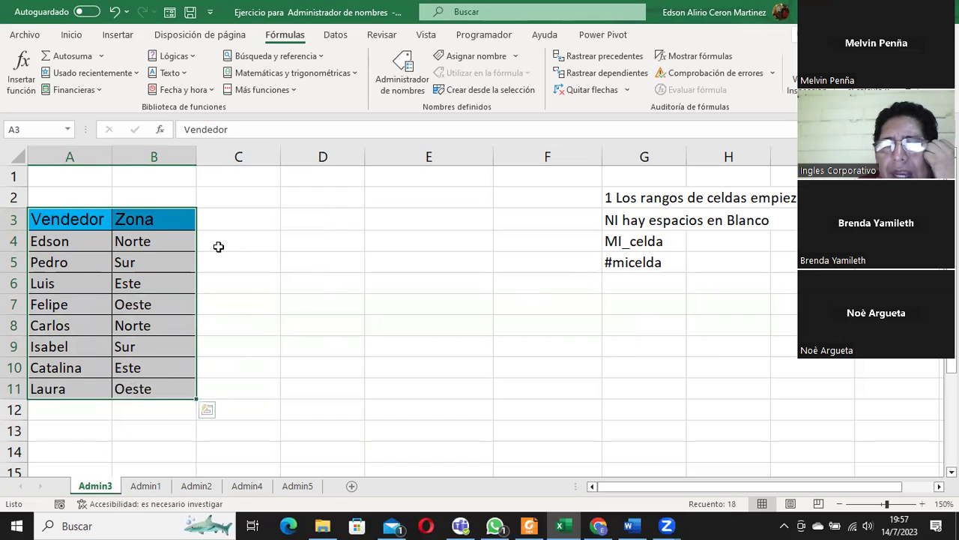
pyautogui.click(474, 90)
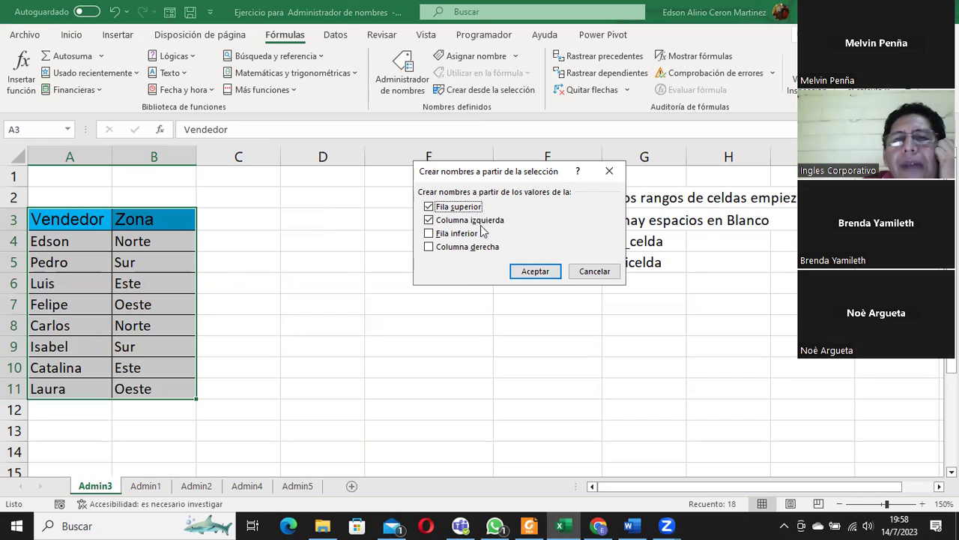
pyautogui.click(429, 221)
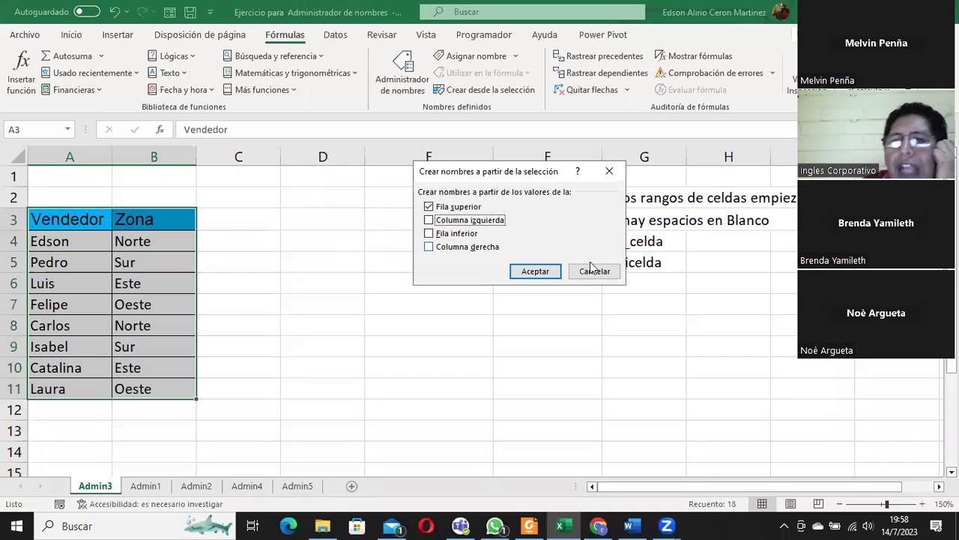
pyautogui.click(611, 276)
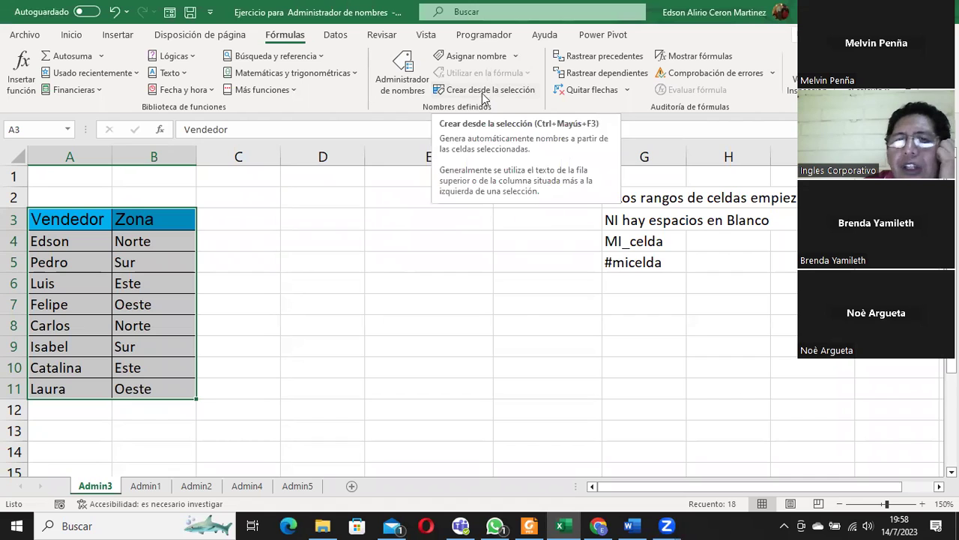
# - Define the workbook-scoped name 'Vendedor' referring to Admin3!$A$3:$B$11
pyautogui.click(472, 57)
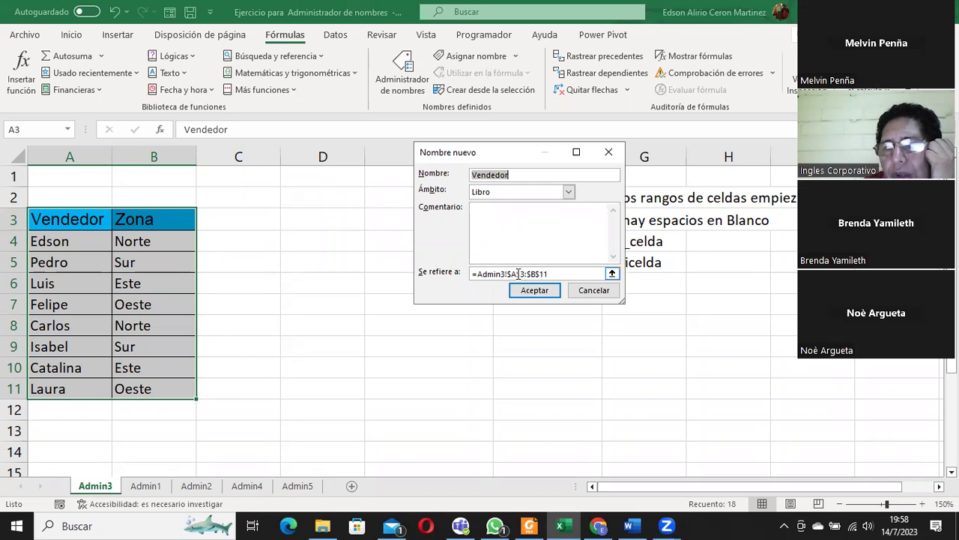
pyautogui.moveTo(517, 274); pyautogui.dragTo(548, 274)
pyautogui.click(589, 292)
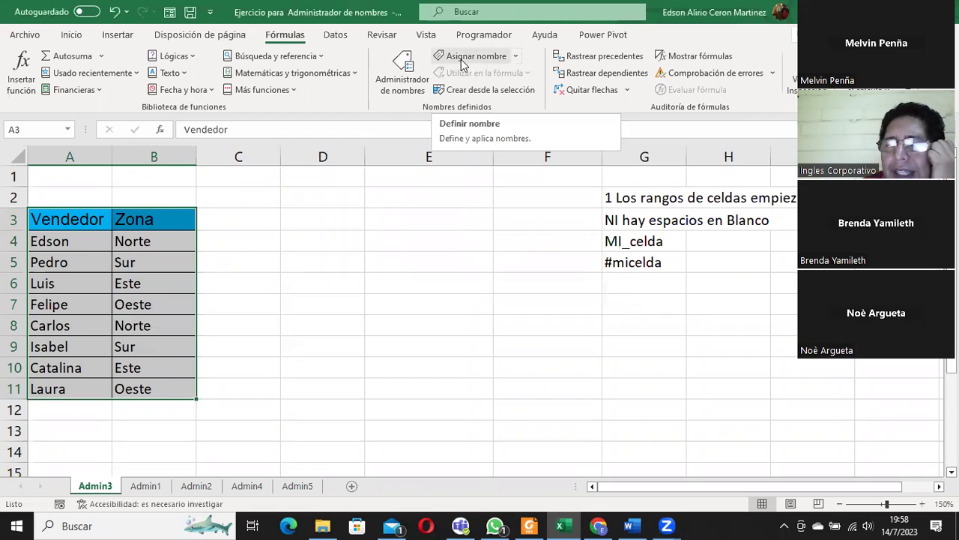
pyautogui.click(462, 60)
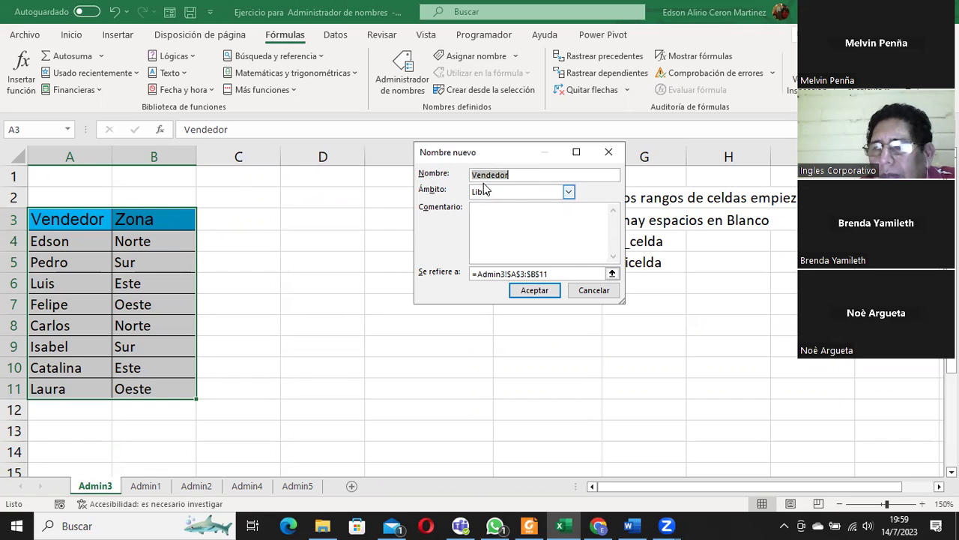
pyautogui.click(534, 291)
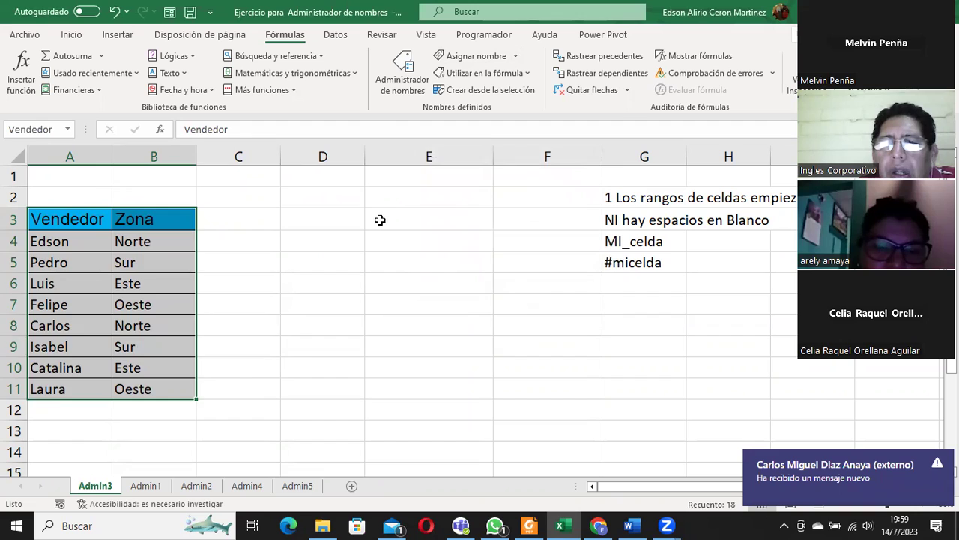
pyautogui.click(412, 220)
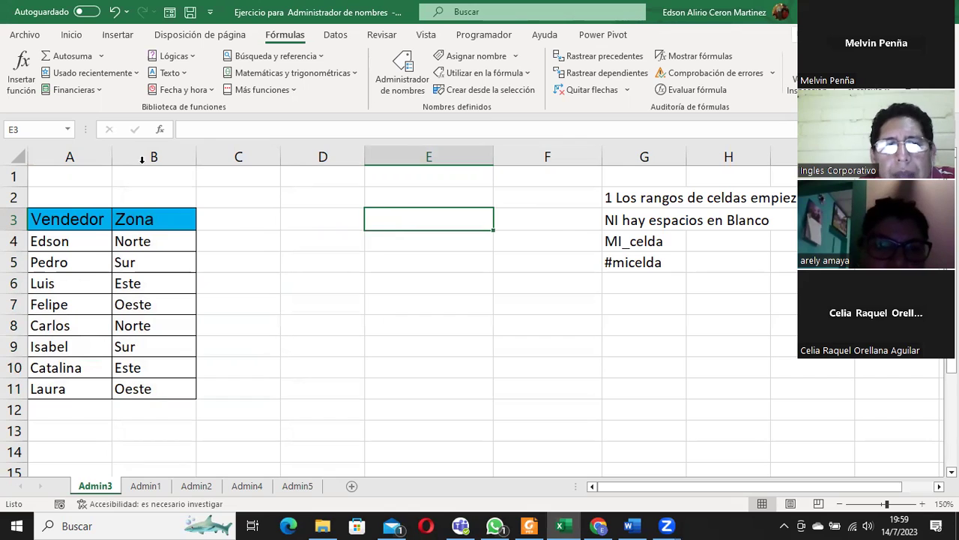
pyautogui.click(26, 128)
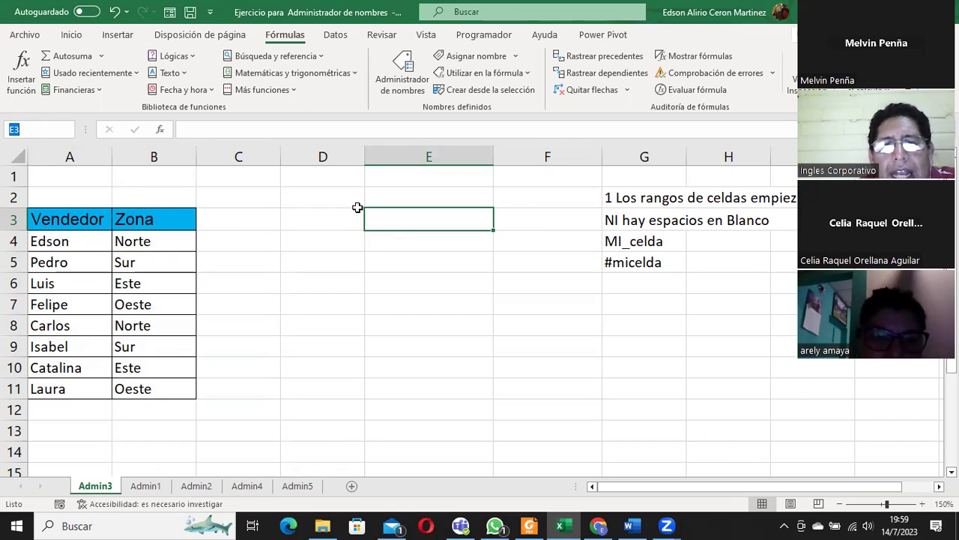
pyautogui.click(382, 223)
pyautogui.click(67, 130)
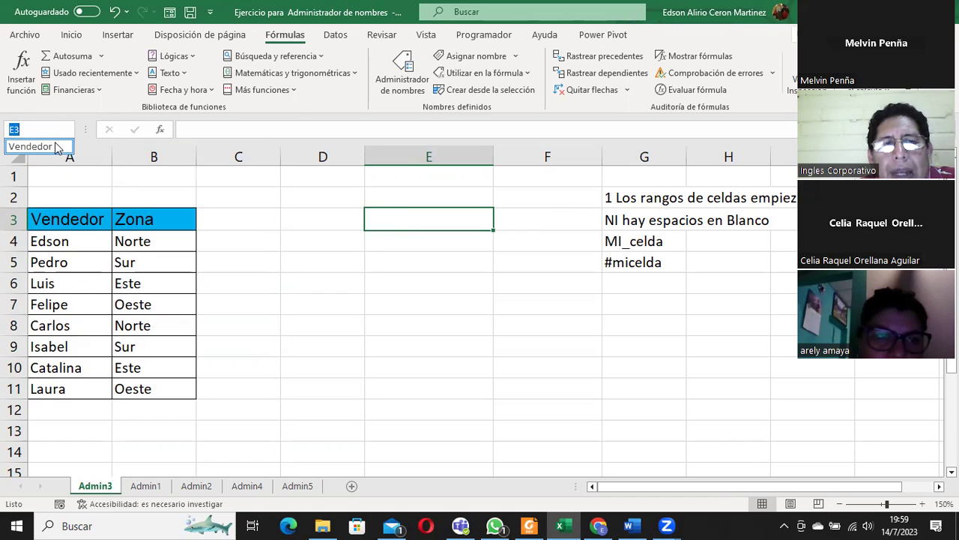
pyautogui.click(53, 145)
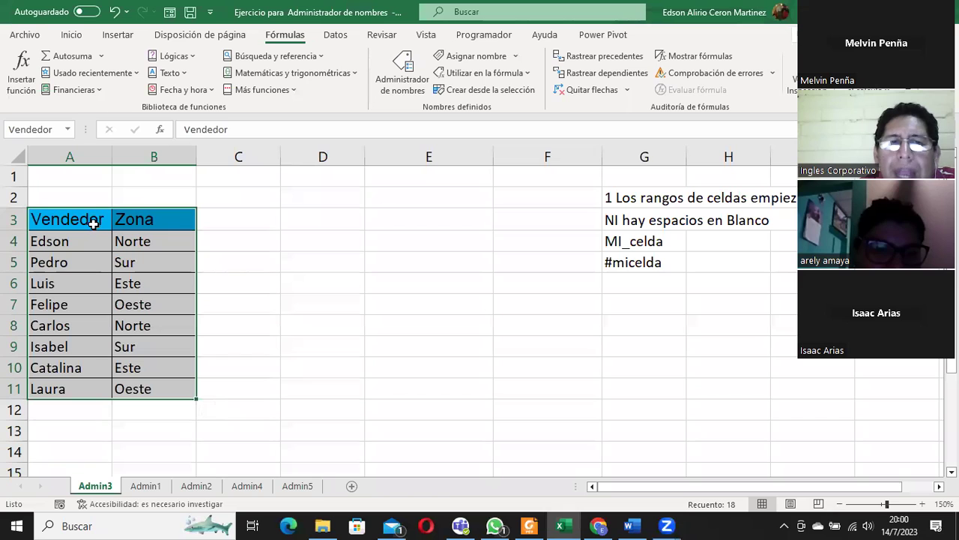
pyautogui.click(421, 216)
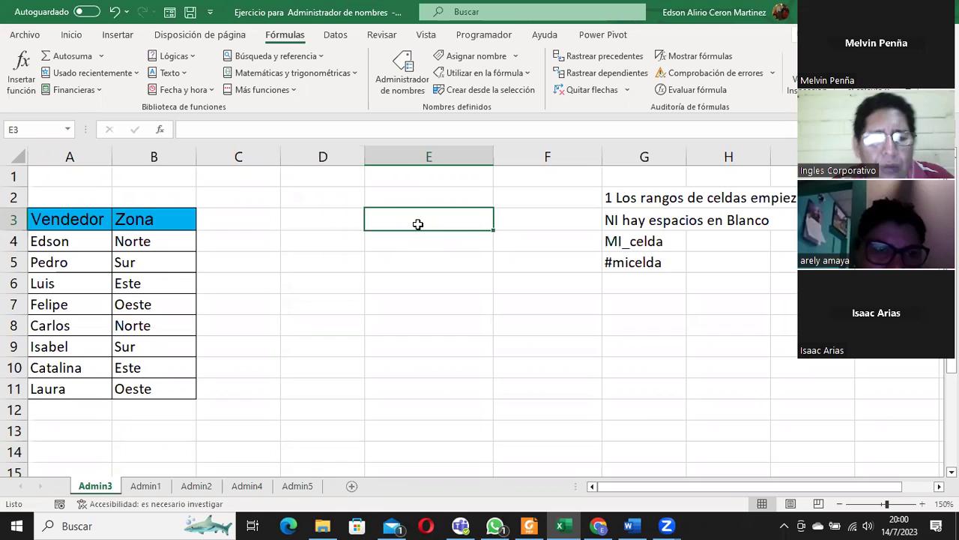
# - Enter =Vendedor in E3 so the table spills into E3:F11, then select C3
pyautogui.write('=')
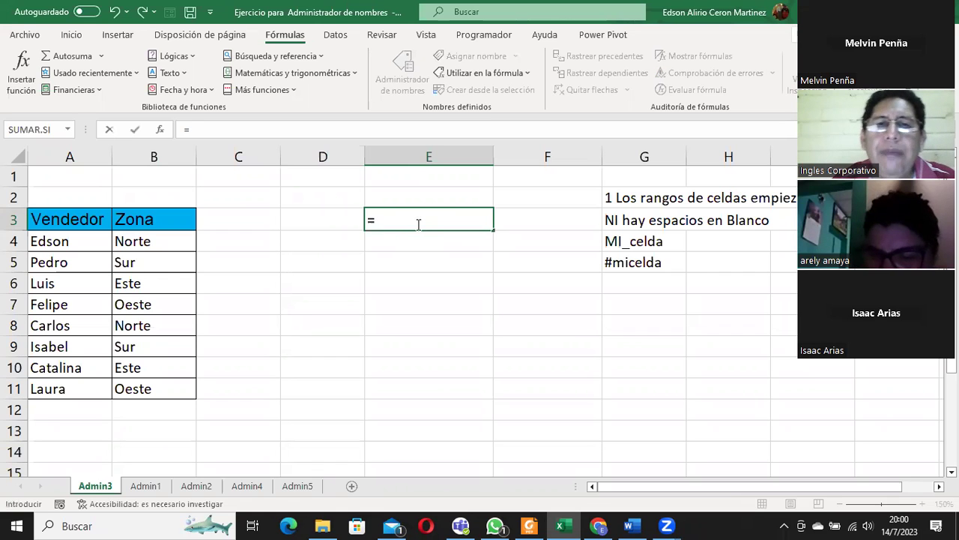
pyautogui.write('v')
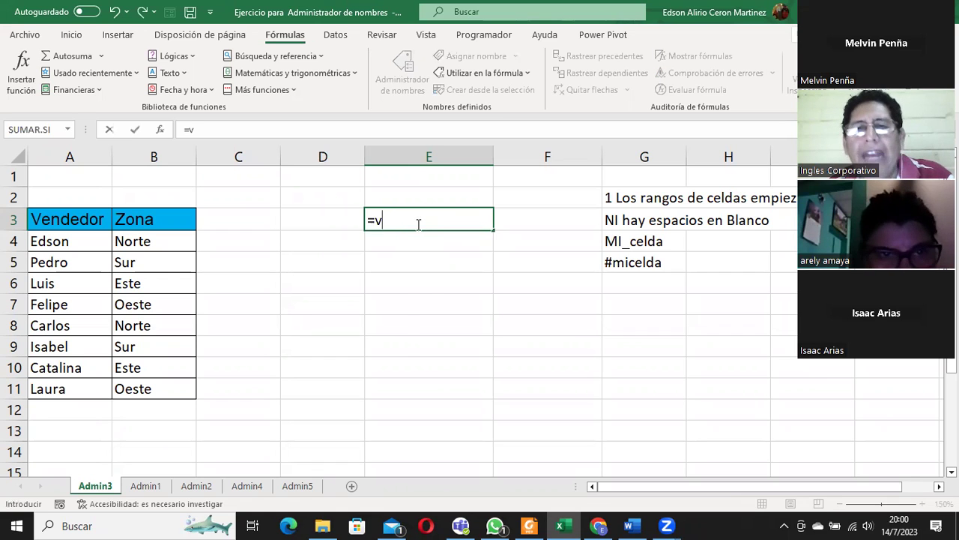
pyautogui.write('e')
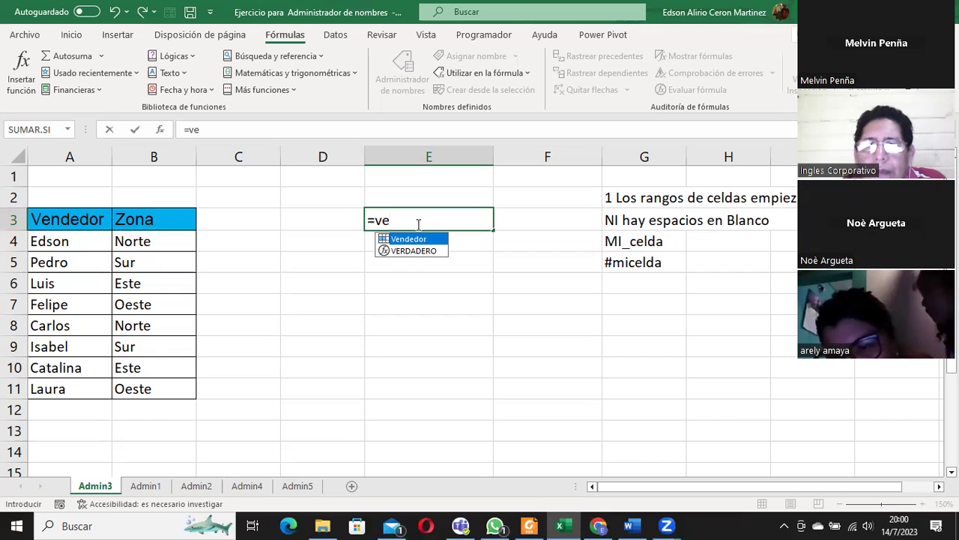
pyautogui.doubleClick(428, 242)
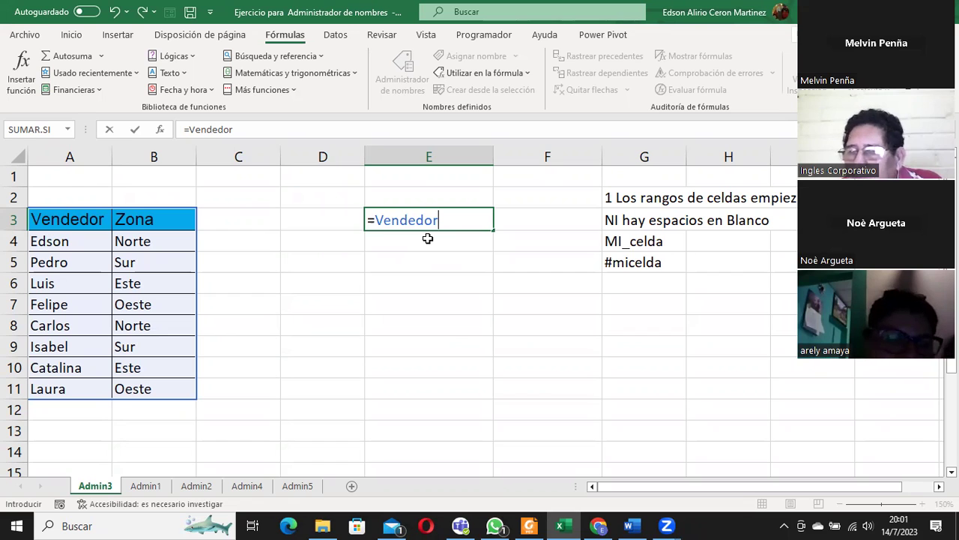
pyautogui.press('Return')
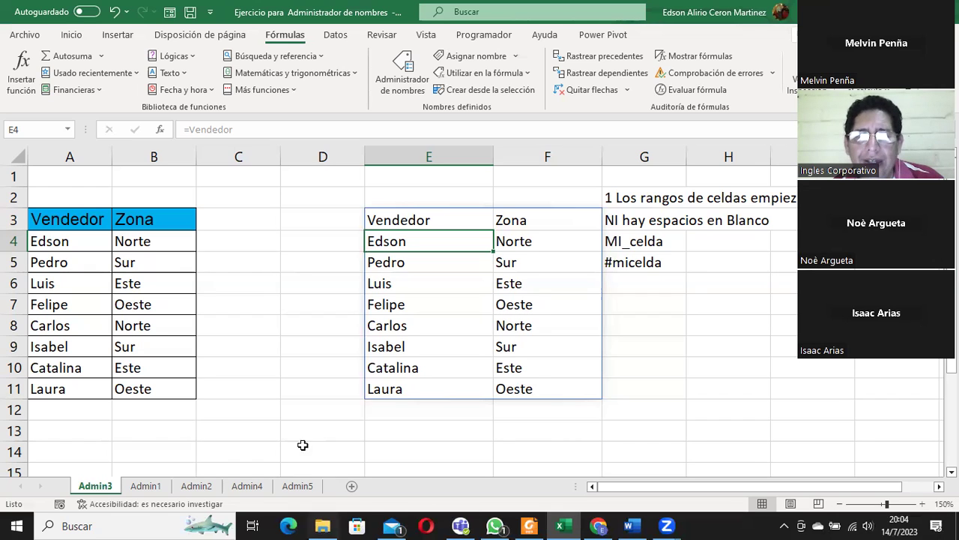
pyautogui.click(255, 219)
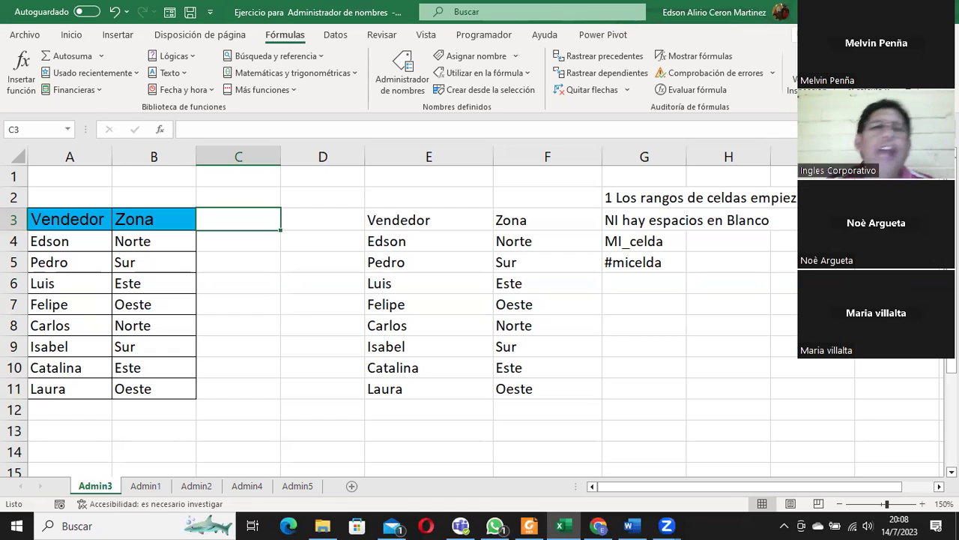
pyautogui.click(29, 38)
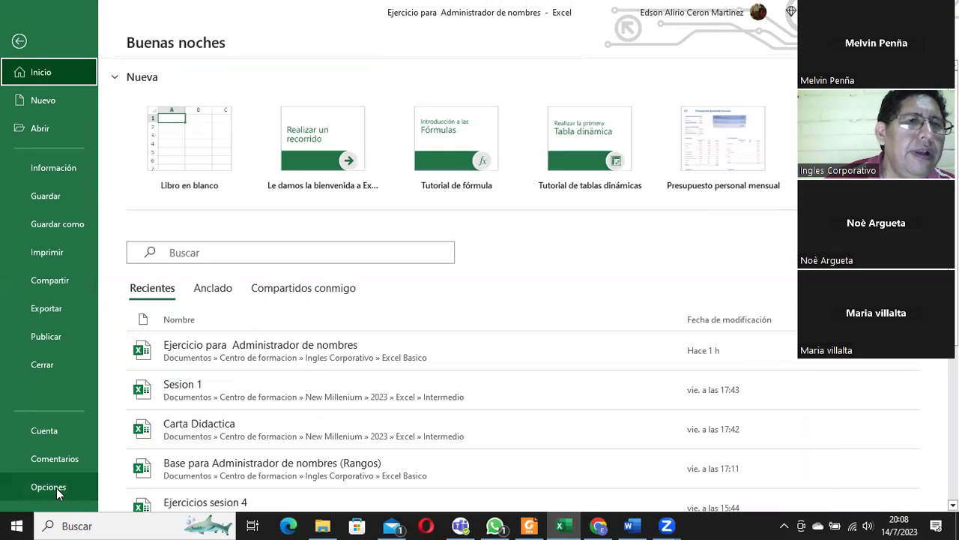
pyautogui.click(20, 42)
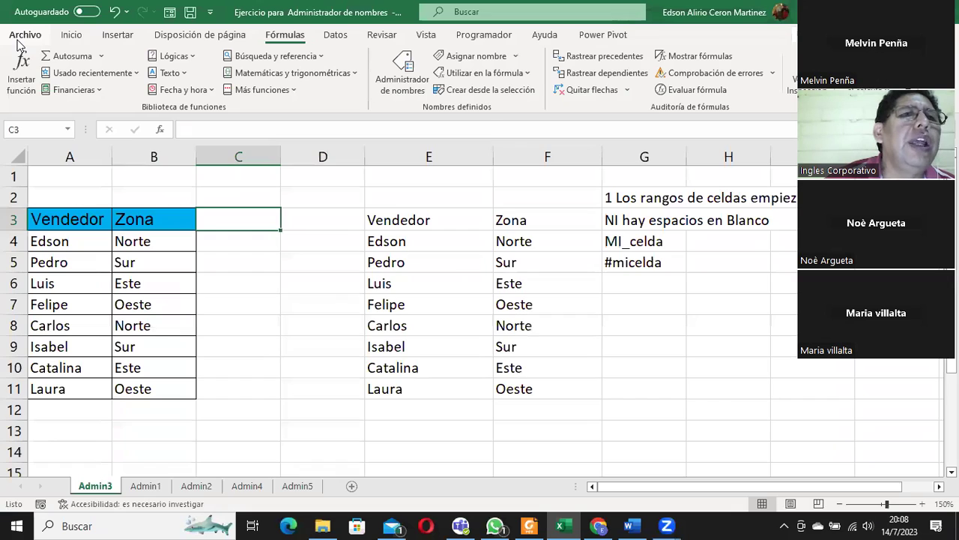
pyautogui.click(21, 38)
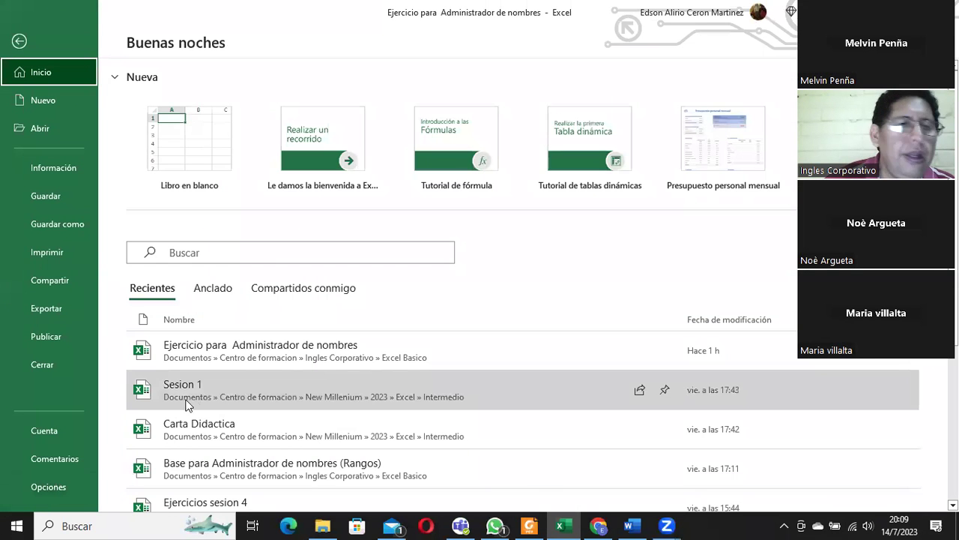
pyautogui.click(65, 430)
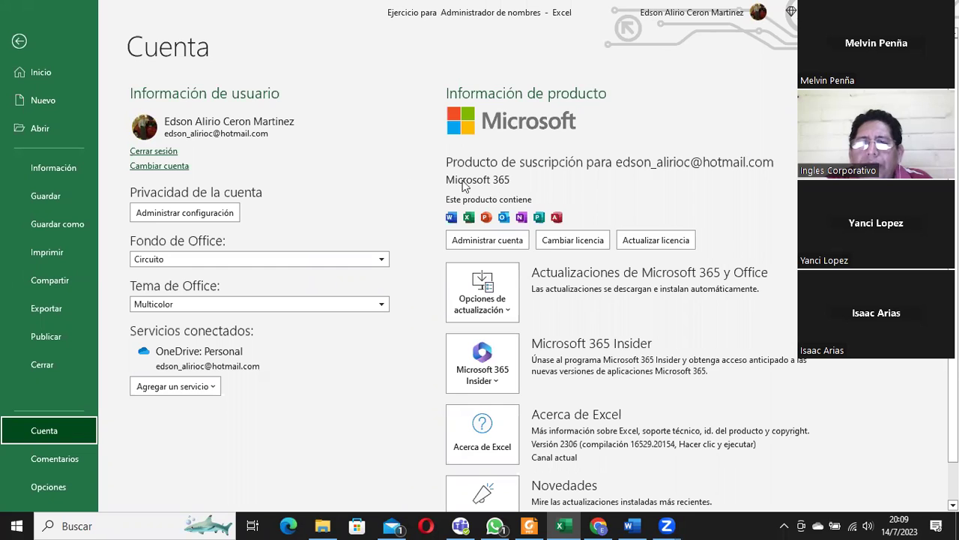
pyautogui.click(54, 45)
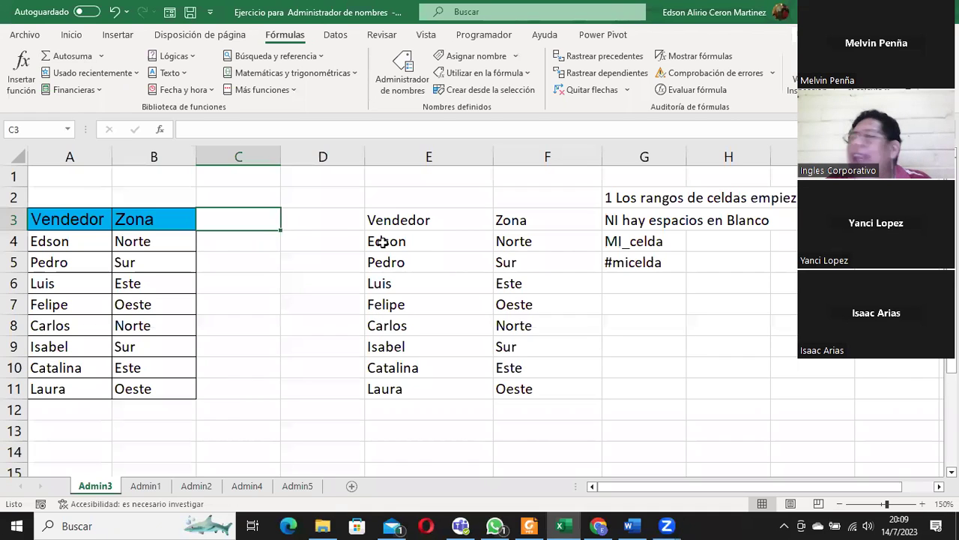